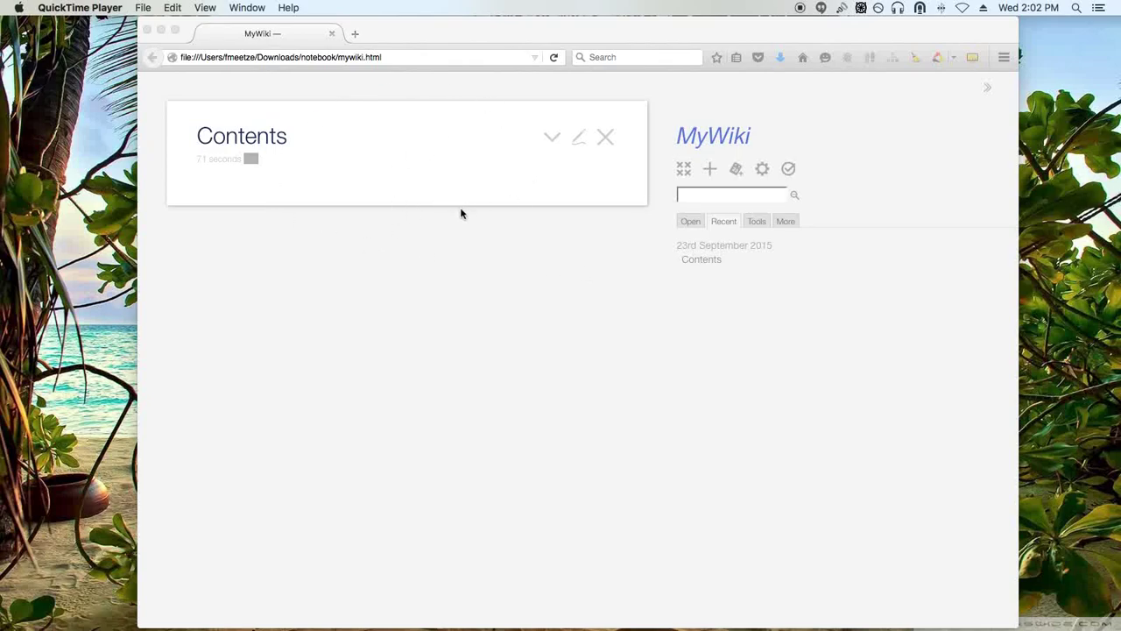
- Create and save a new tiddler titled Tasks
left_click(692, 230)
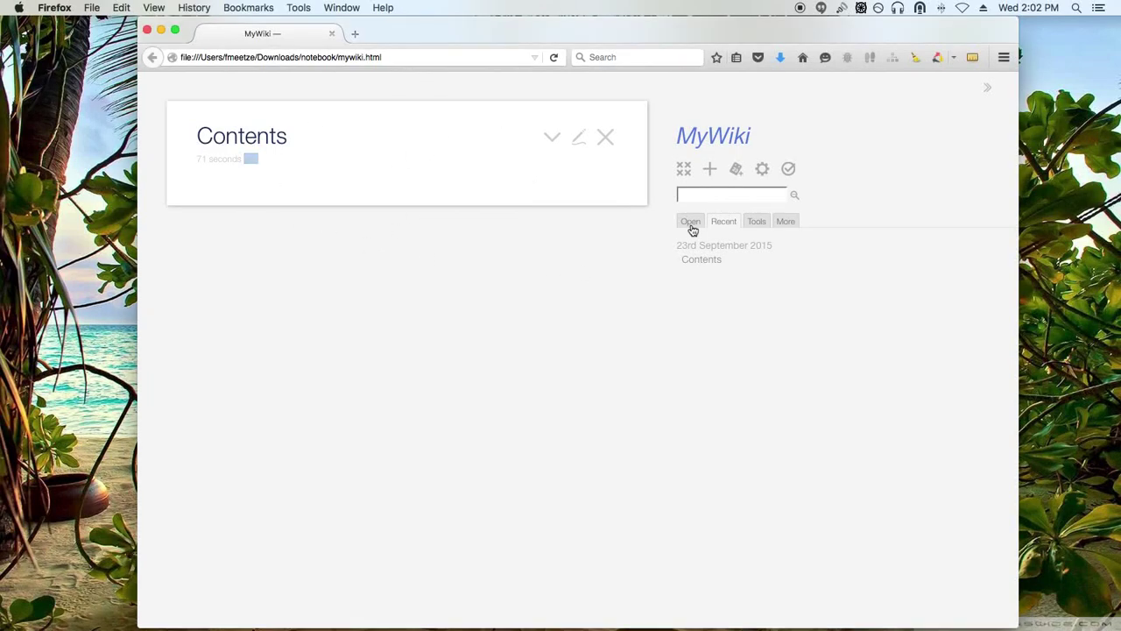
left_click(692, 224)
left_click(710, 170)
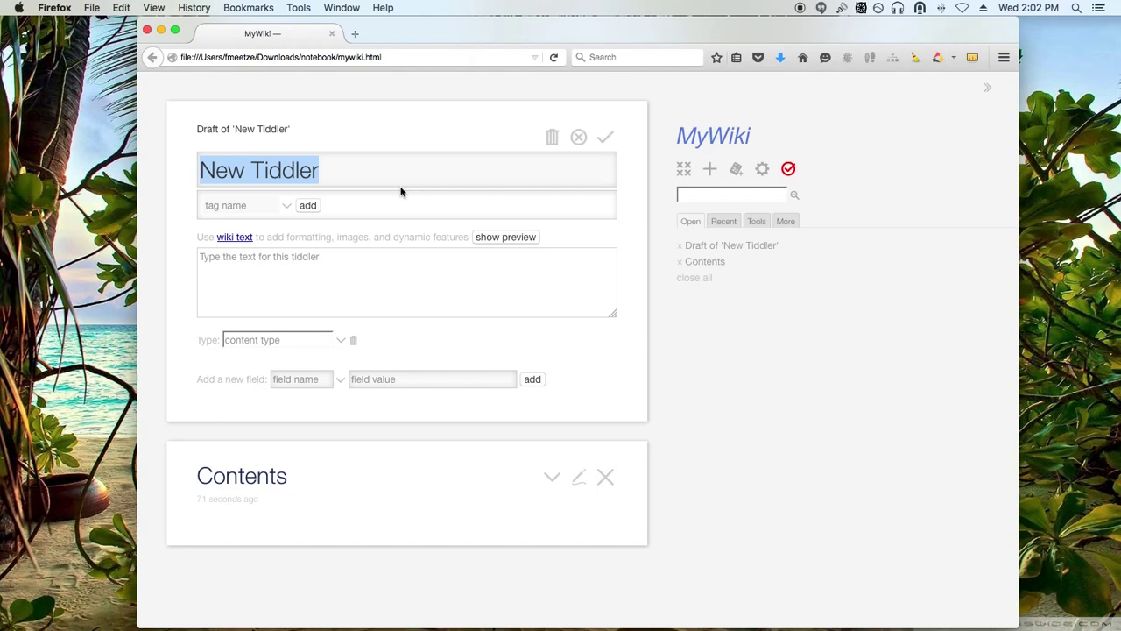
type("Tasks")
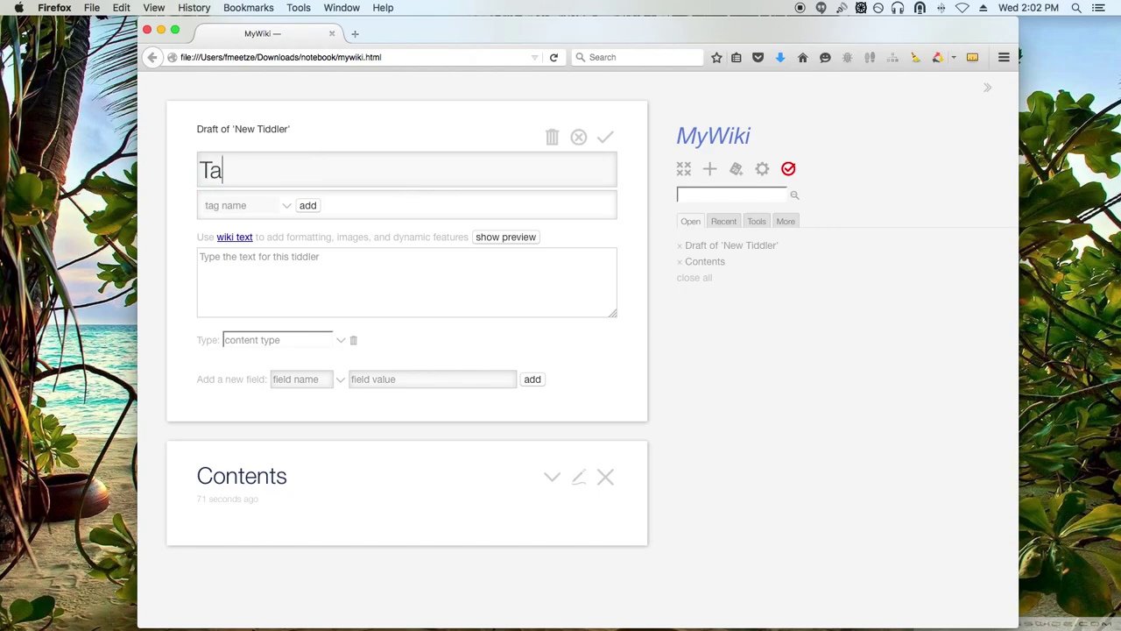
left_click(601, 135)
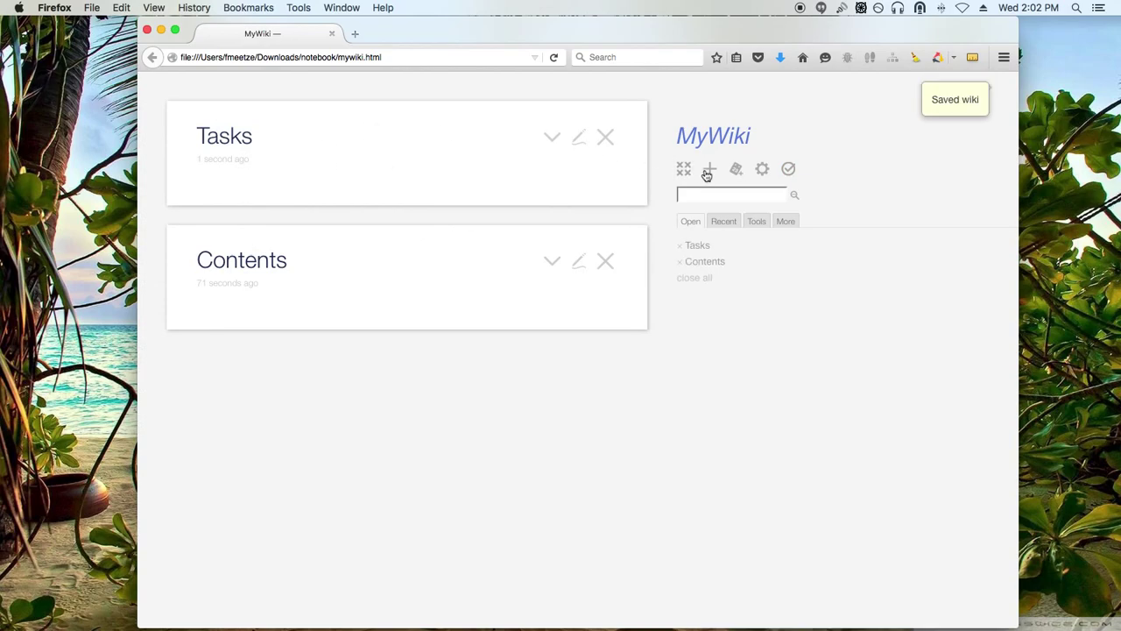
- Create and save a second new tiddler titled Journal
left_click(708, 172)
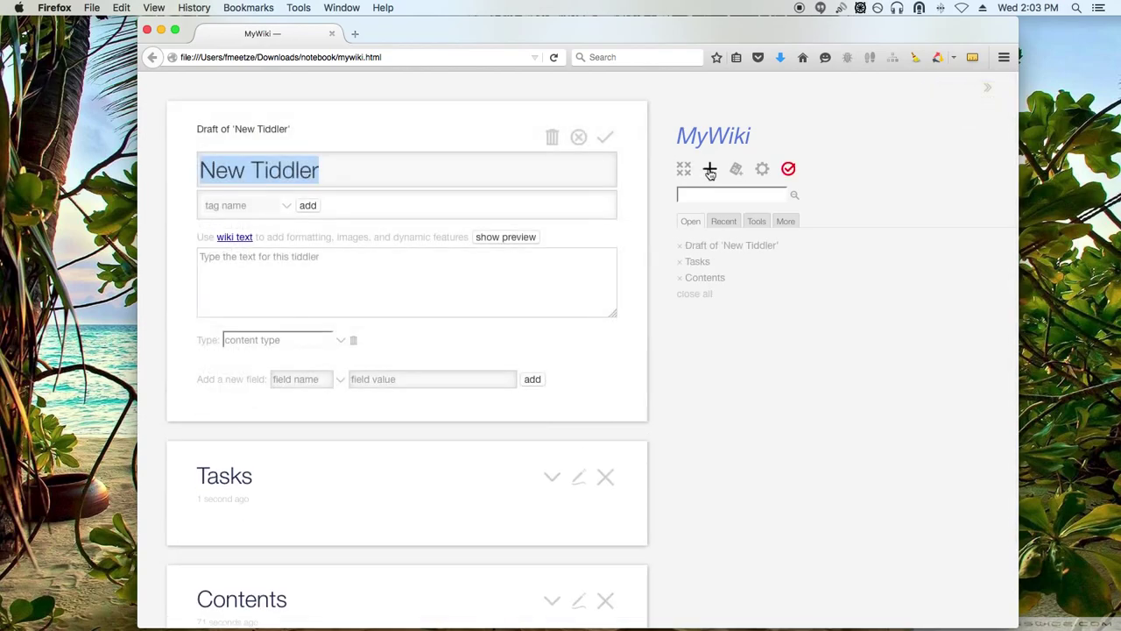
type("Journal")
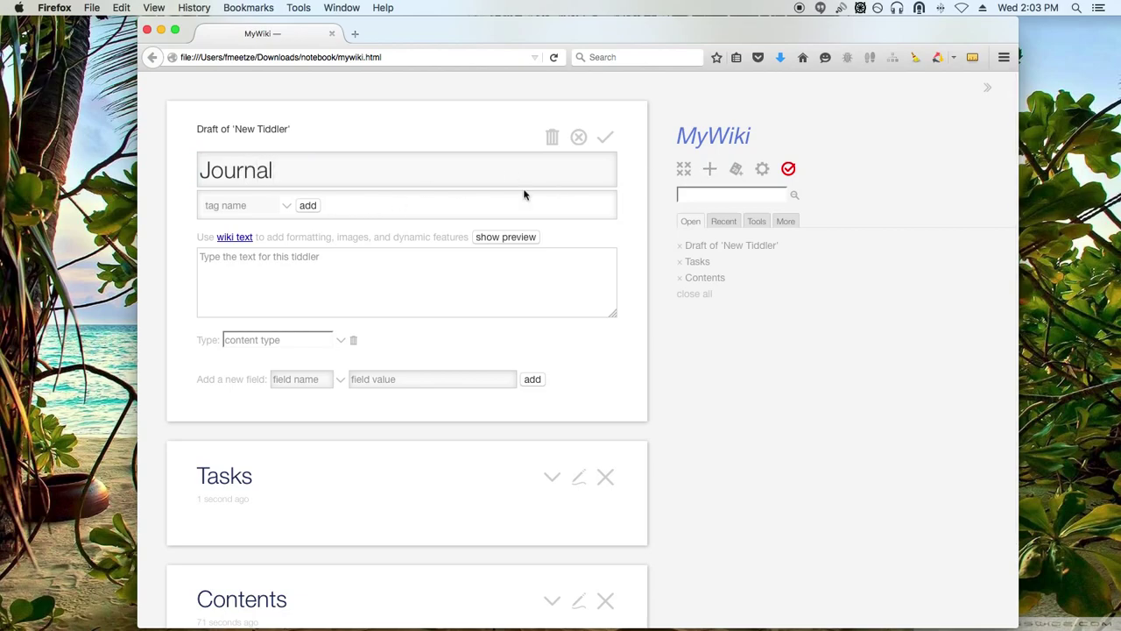
left_click(613, 142)
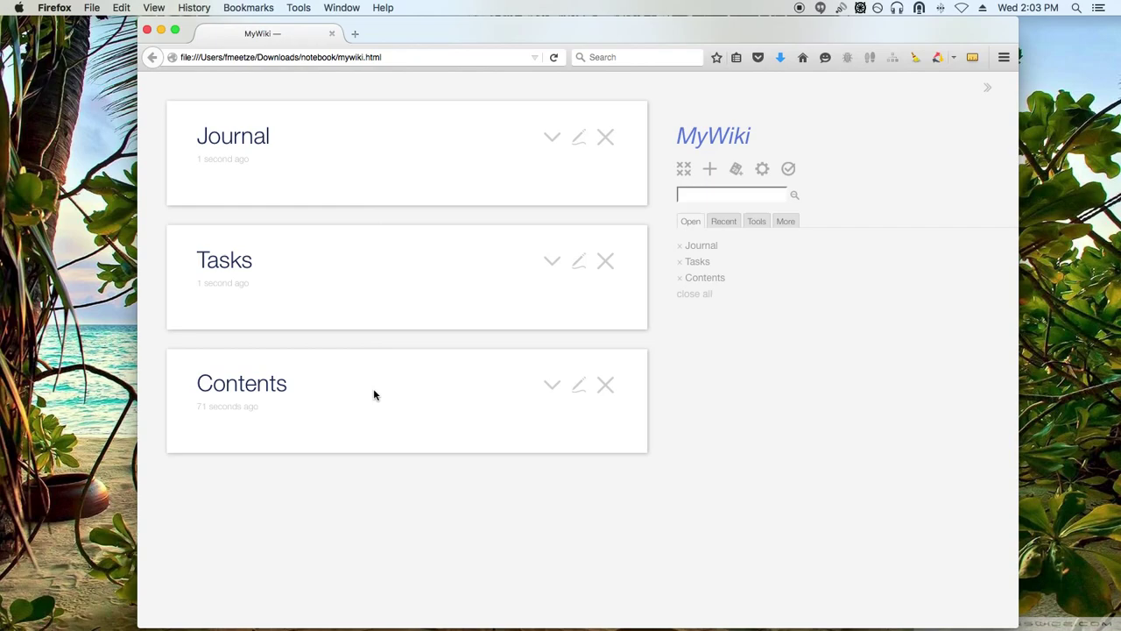
- Close all open tiddlers and reopen Contents from the Recent list
left_click(682, 170)
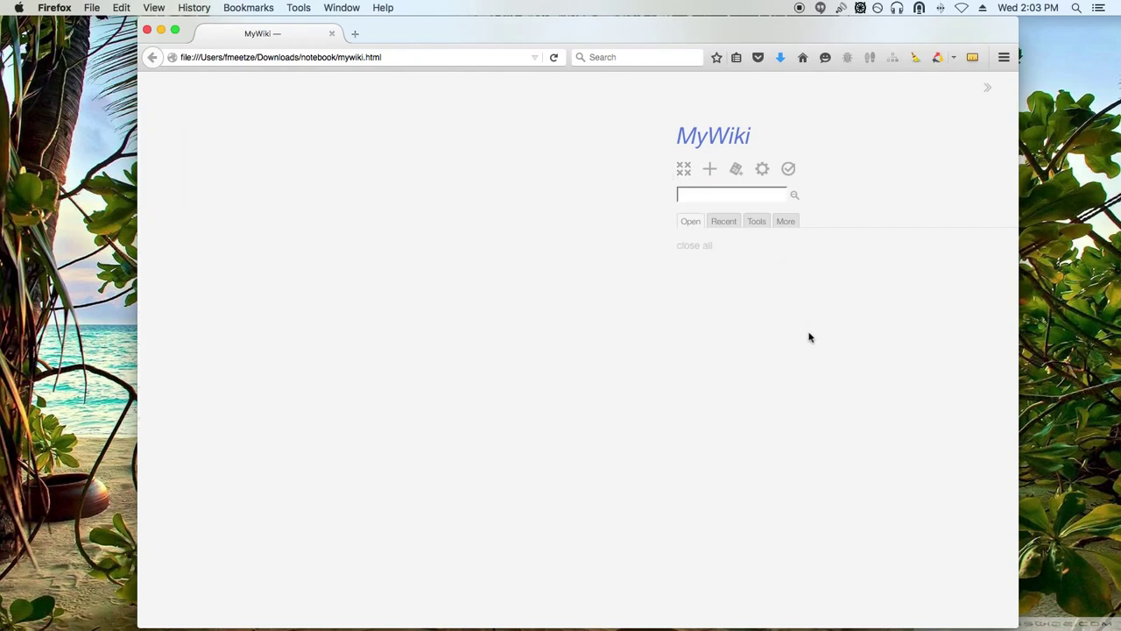
left_click(726, 223)
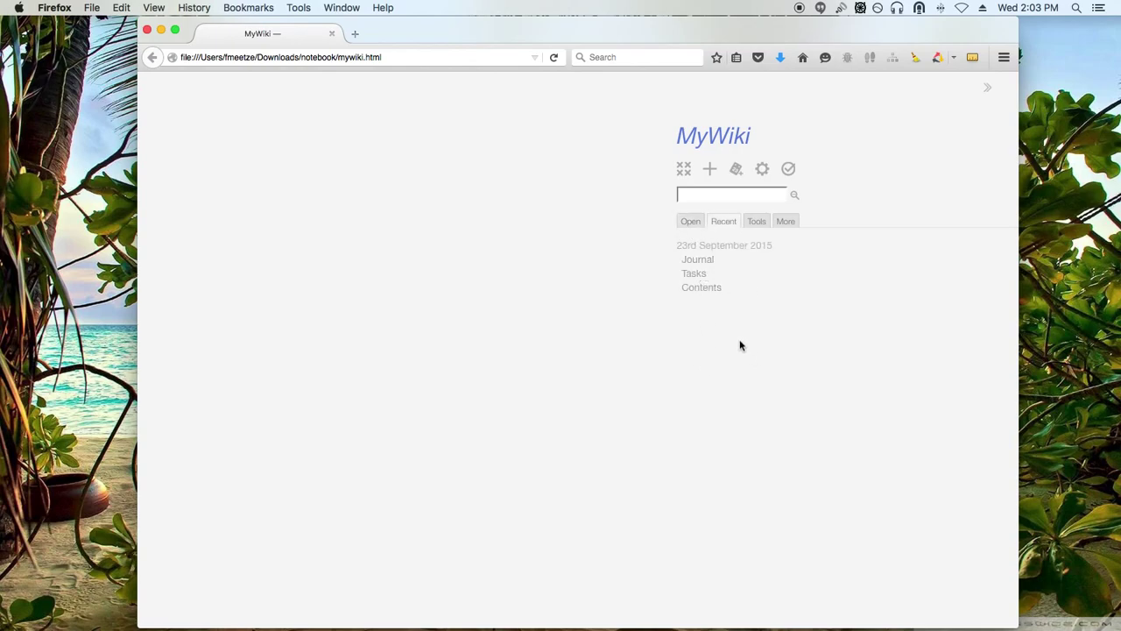
left_click(691, 226)
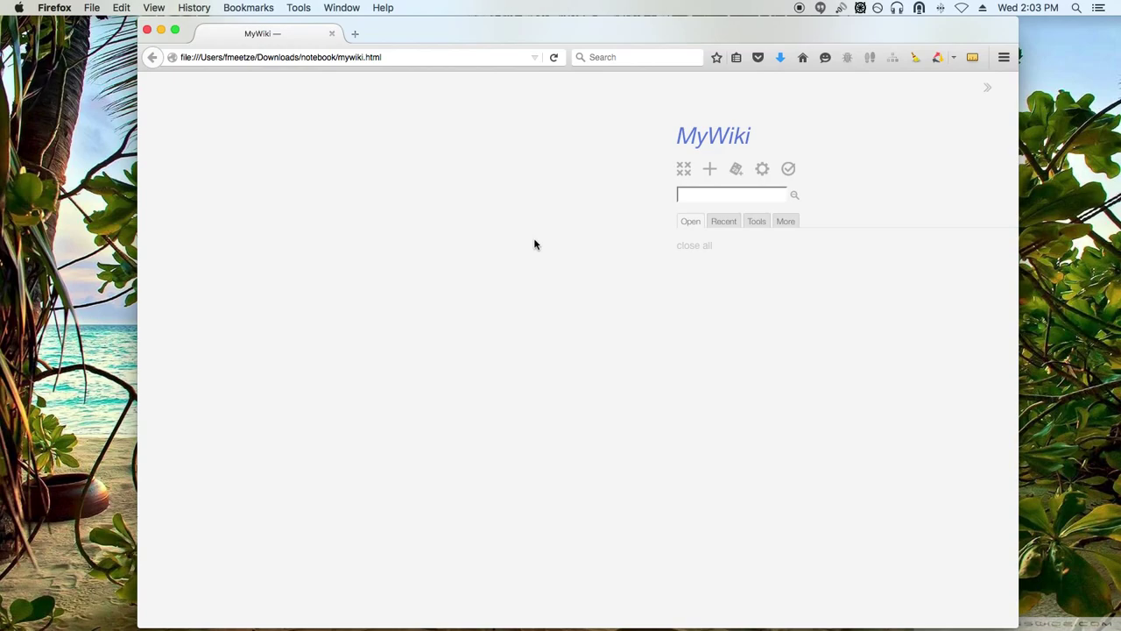
left_click(727, 223)
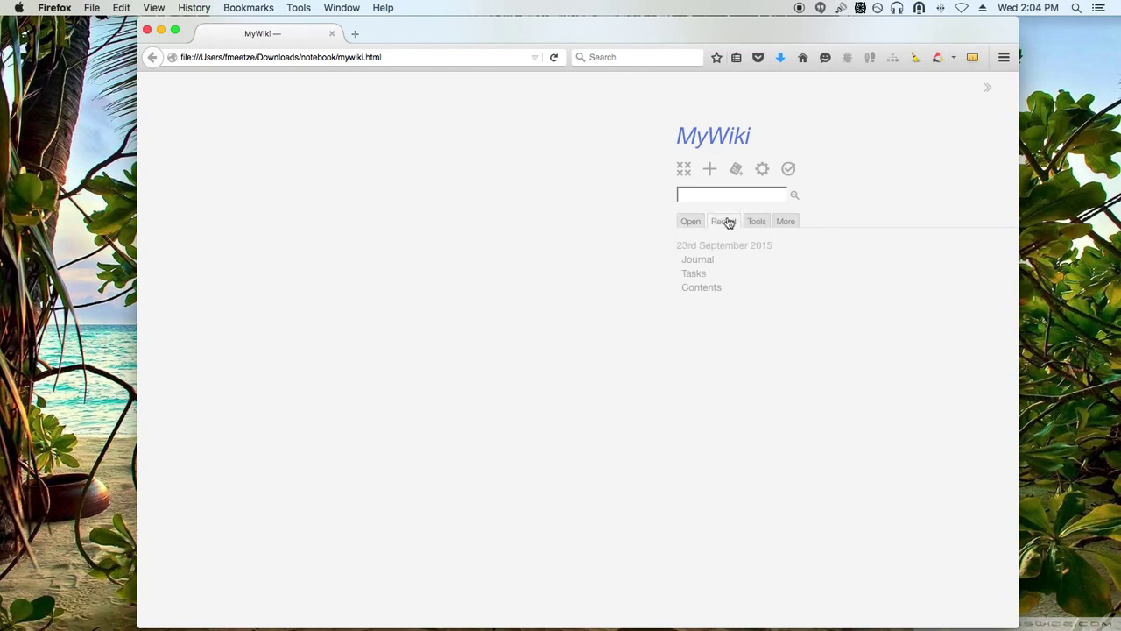
left_click(711, 288)
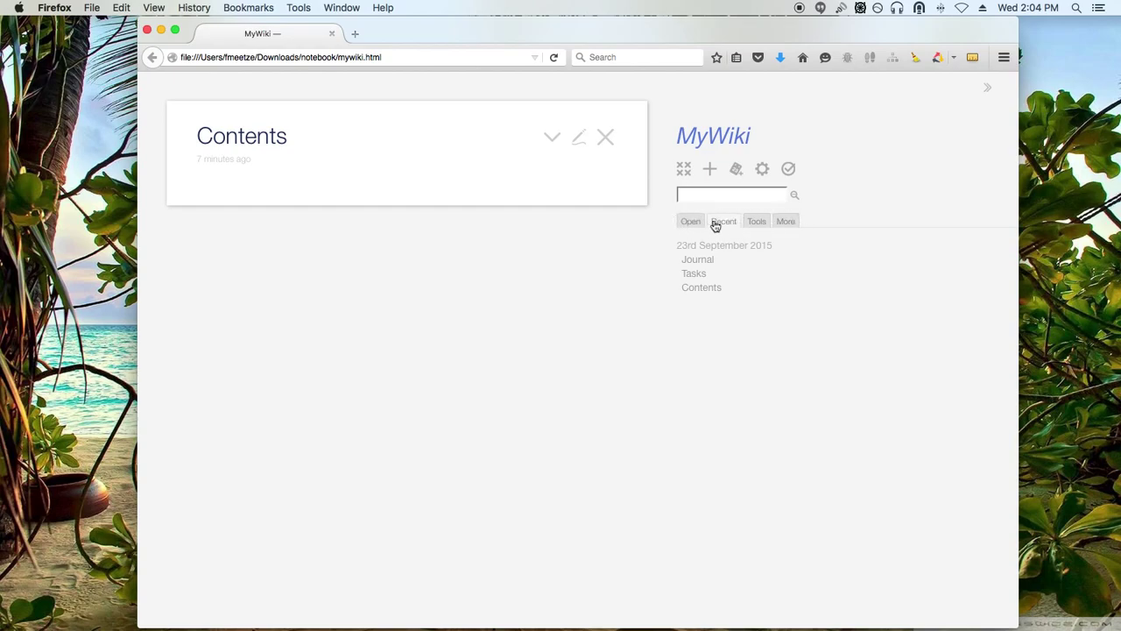
left_click(579, 140)
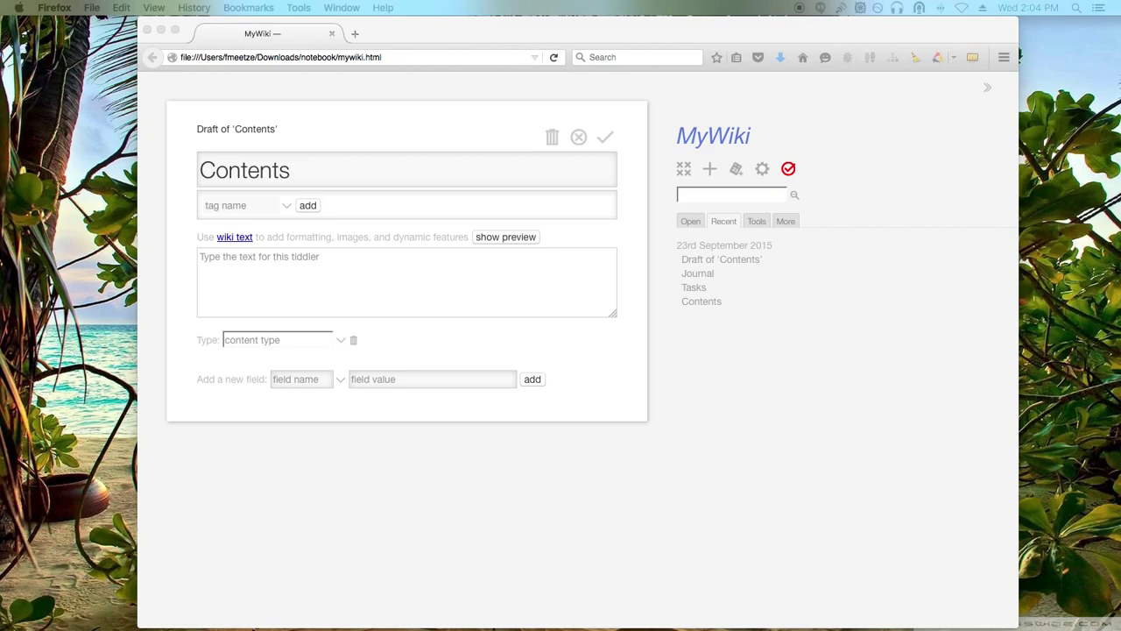
left_click(218, 222)
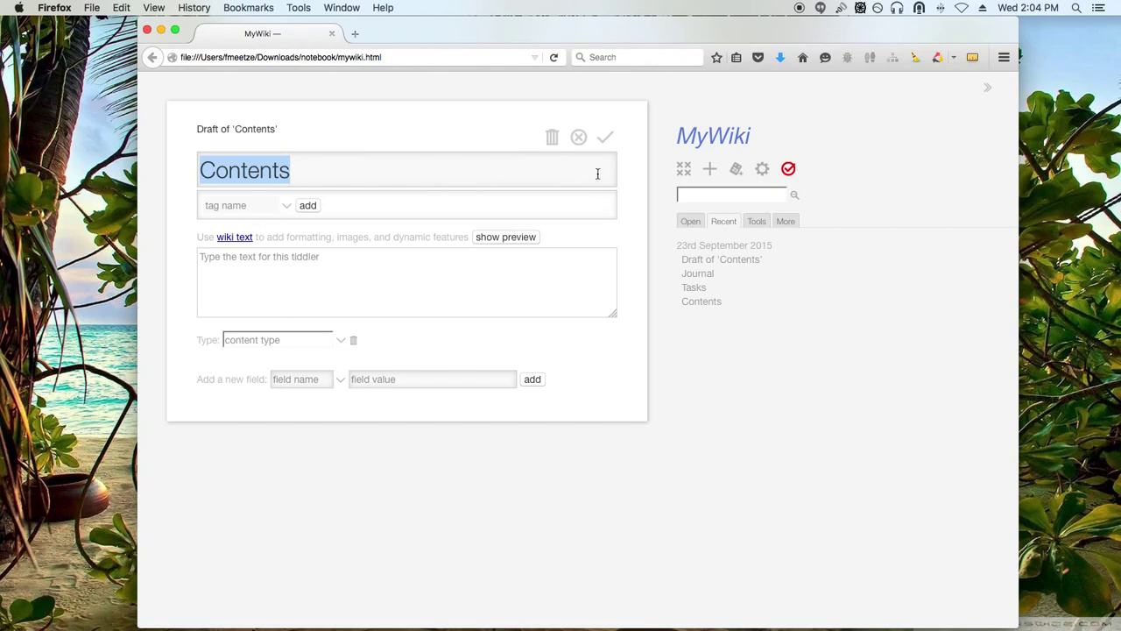
left_click(603, 141)
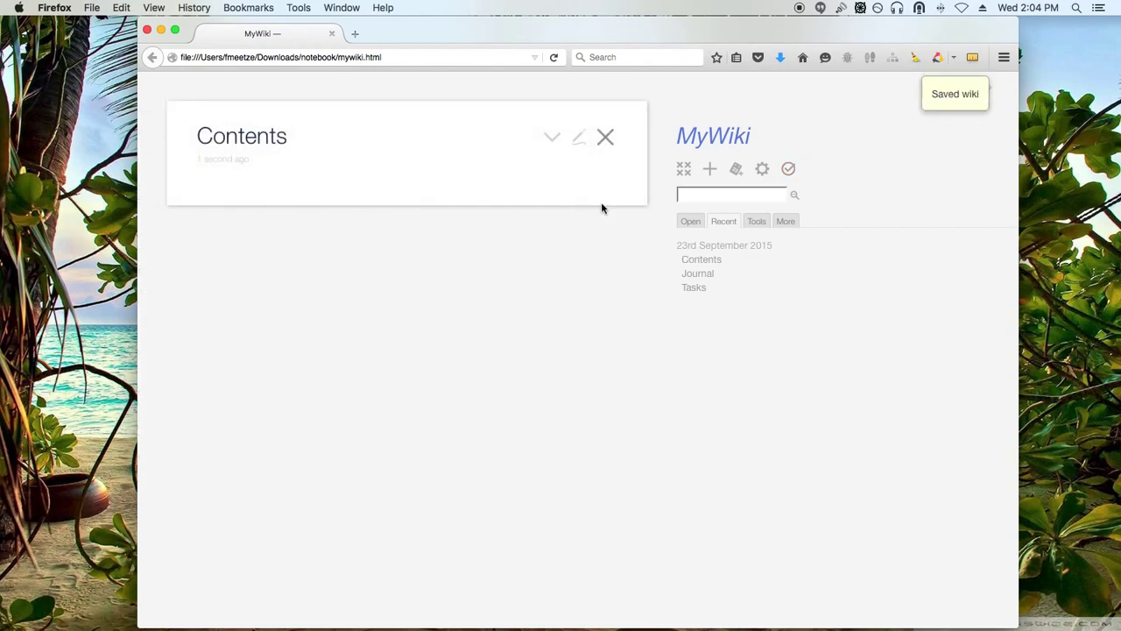
- Tag the Journal tiddler with Contents and save it
left_click(697, 273)
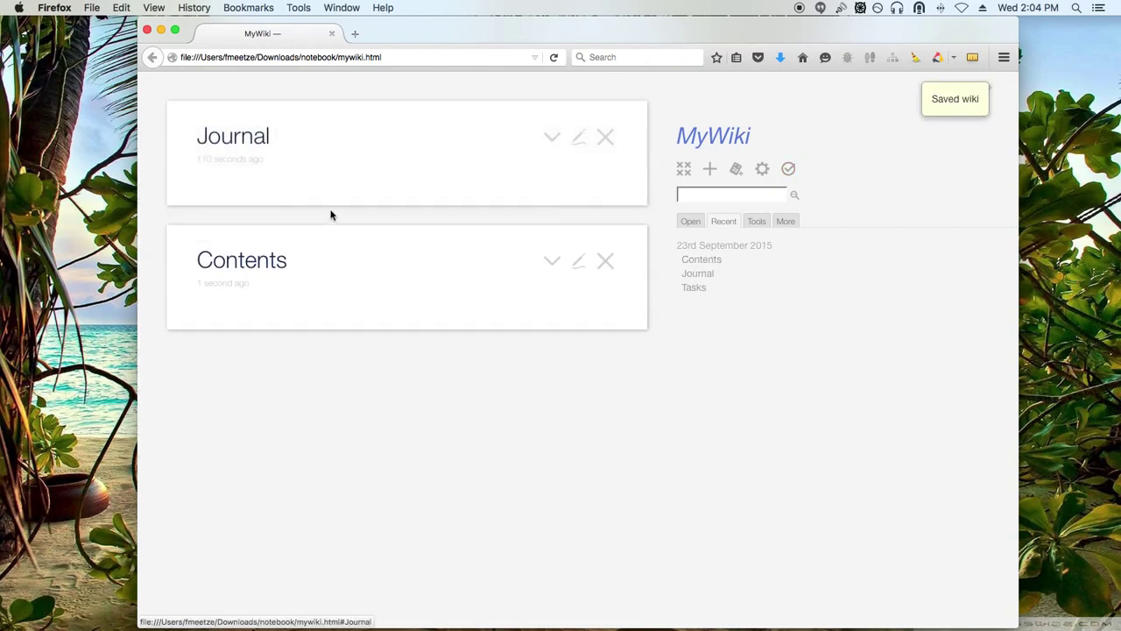
left_click(579, 136)
left_click(243, 205)
type("C")
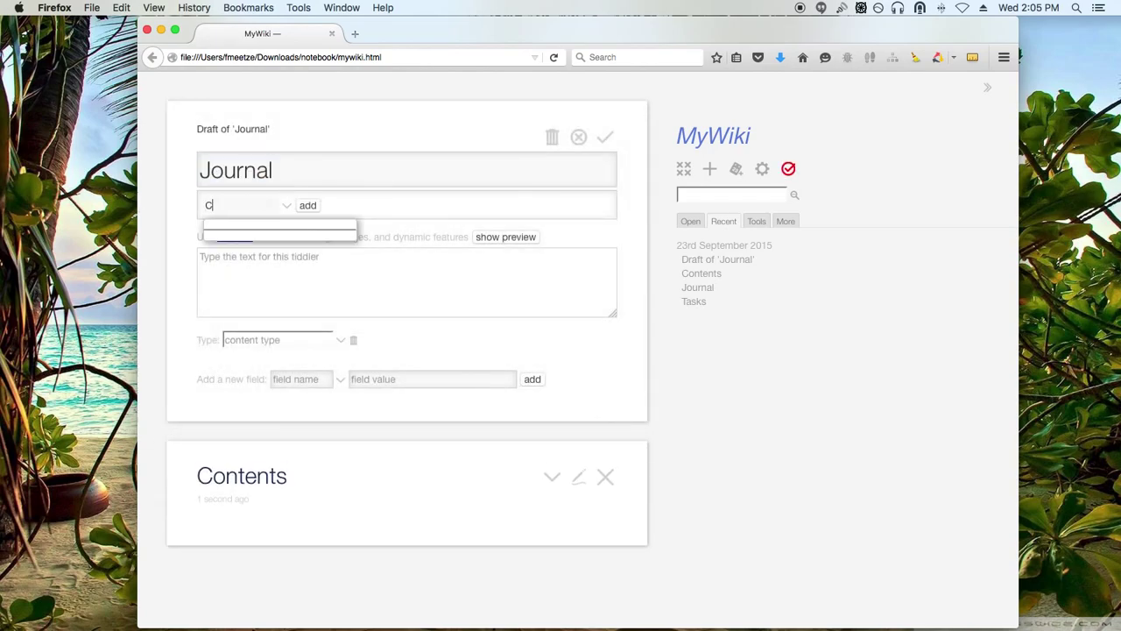
type("ontents")
left_click(306, 208)
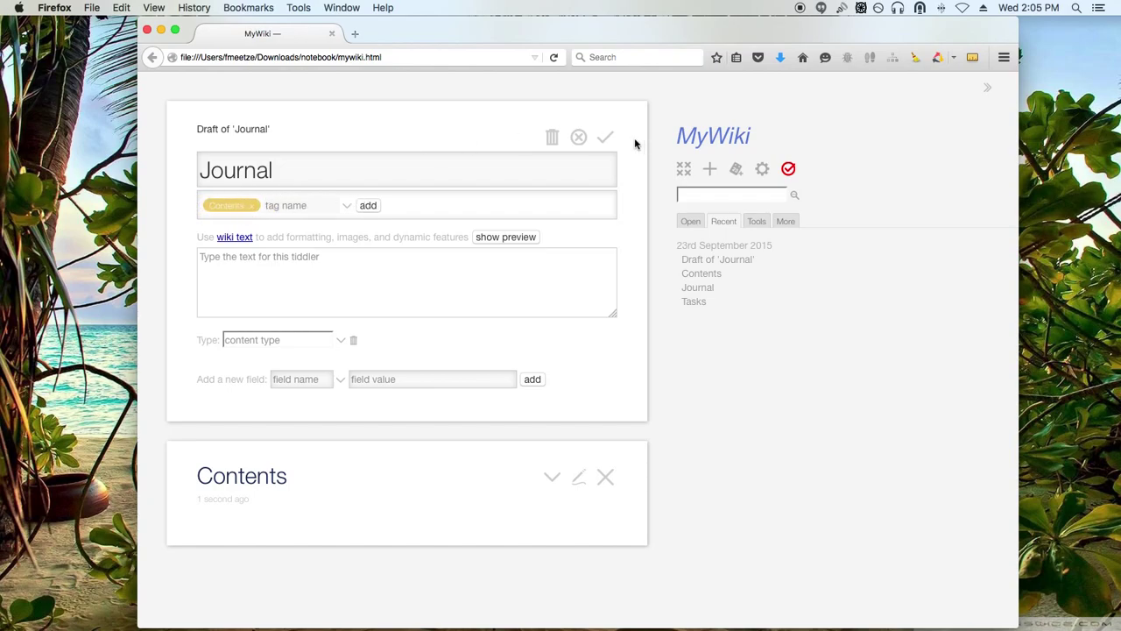
left_click(605, 138)
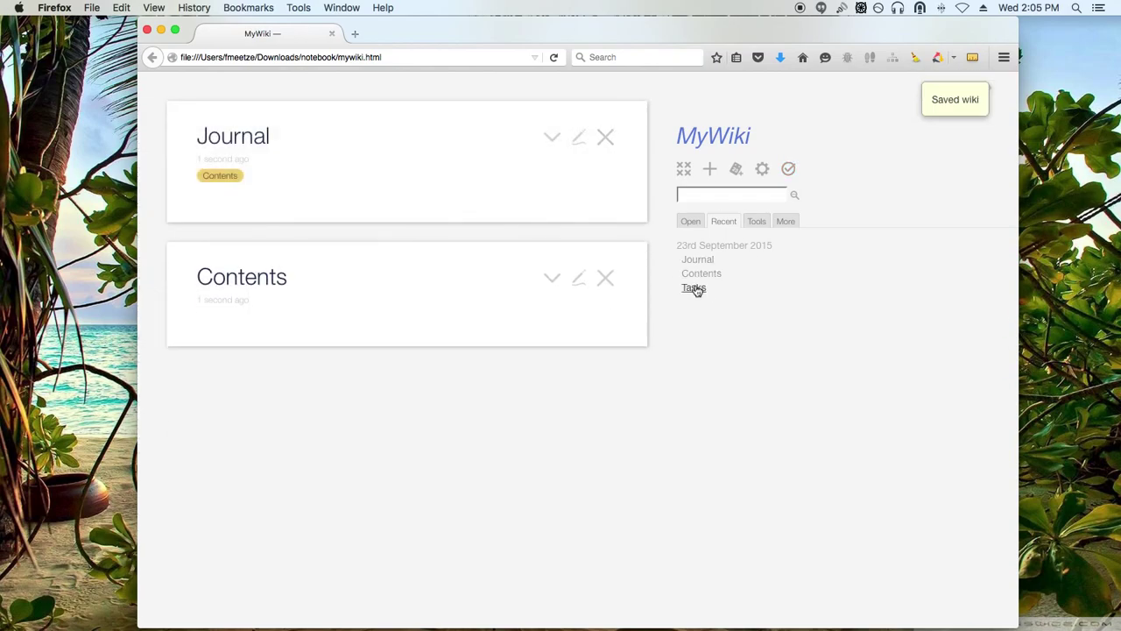
- Tag the Tasks tiddler with Contents, save it, and close it
left_click(692, 288)
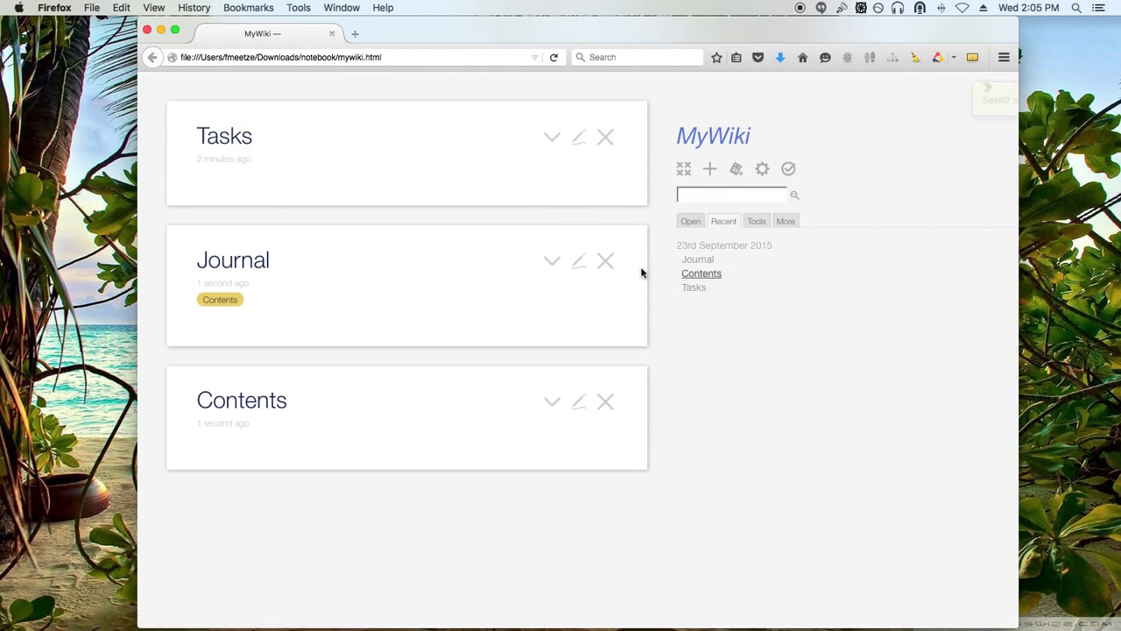
left_click(578, 142)
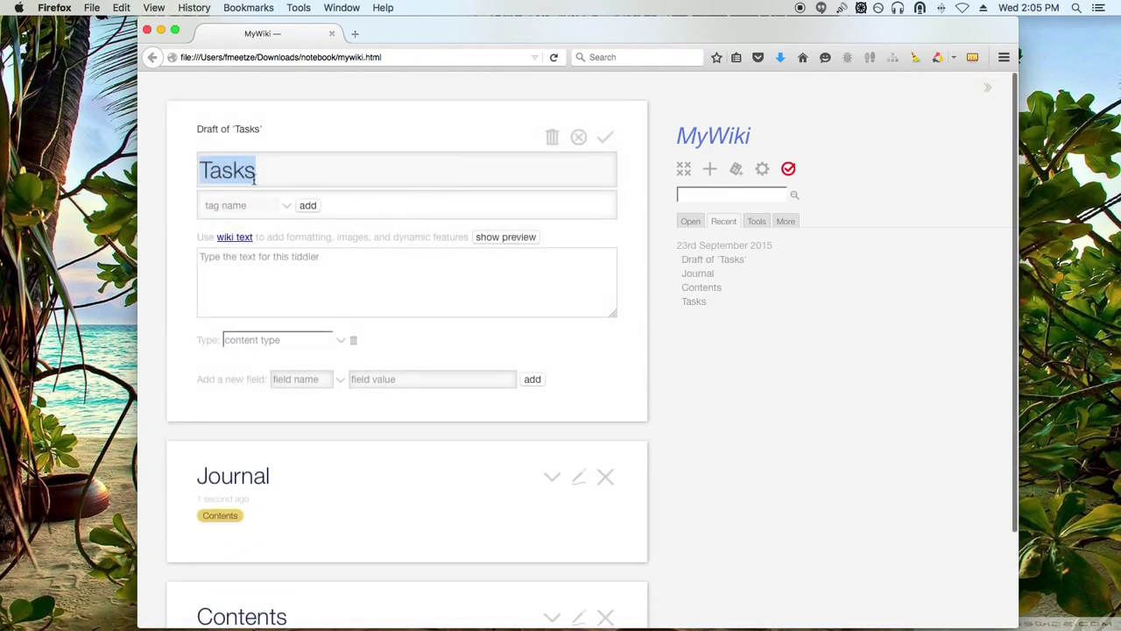
left_click(237, 205)
type("Contents")
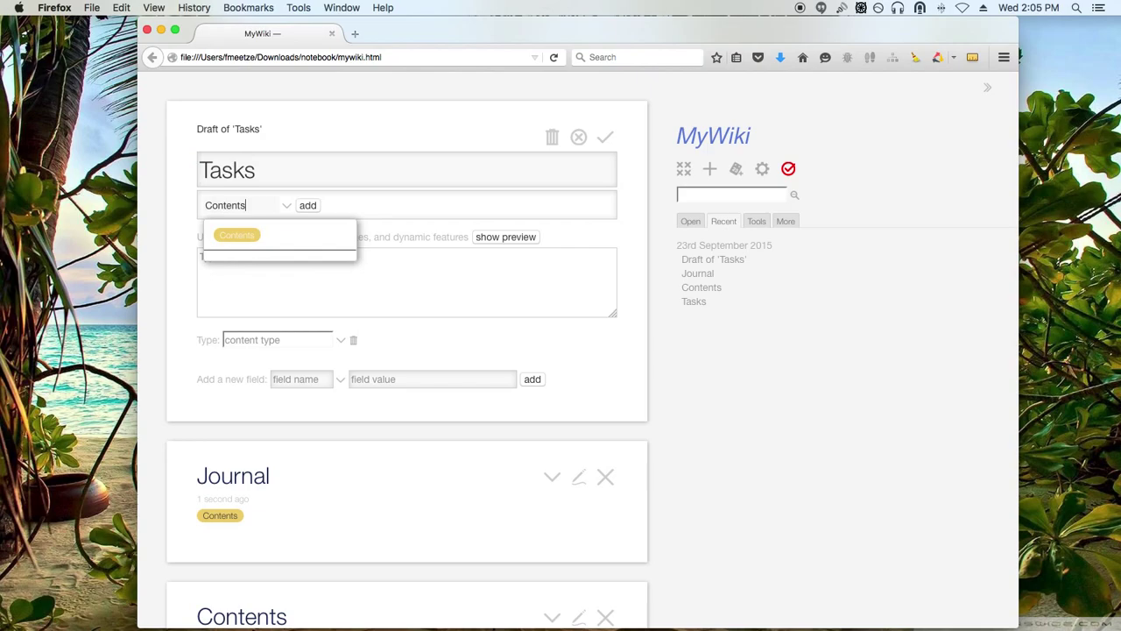
left_click(308, 206)
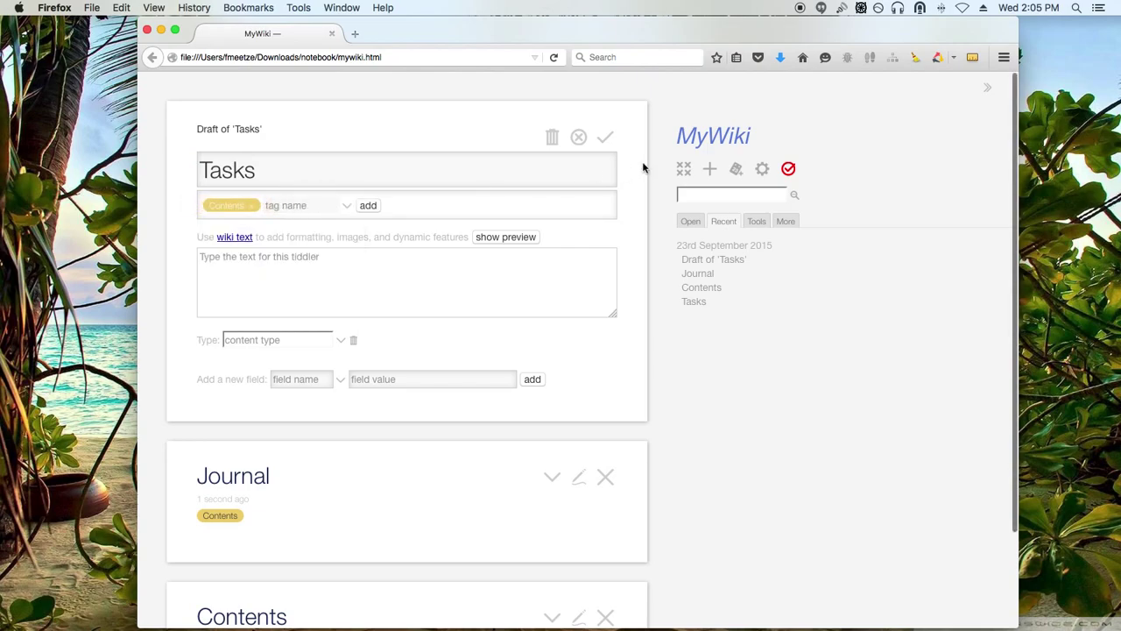
left_click(604, 138)
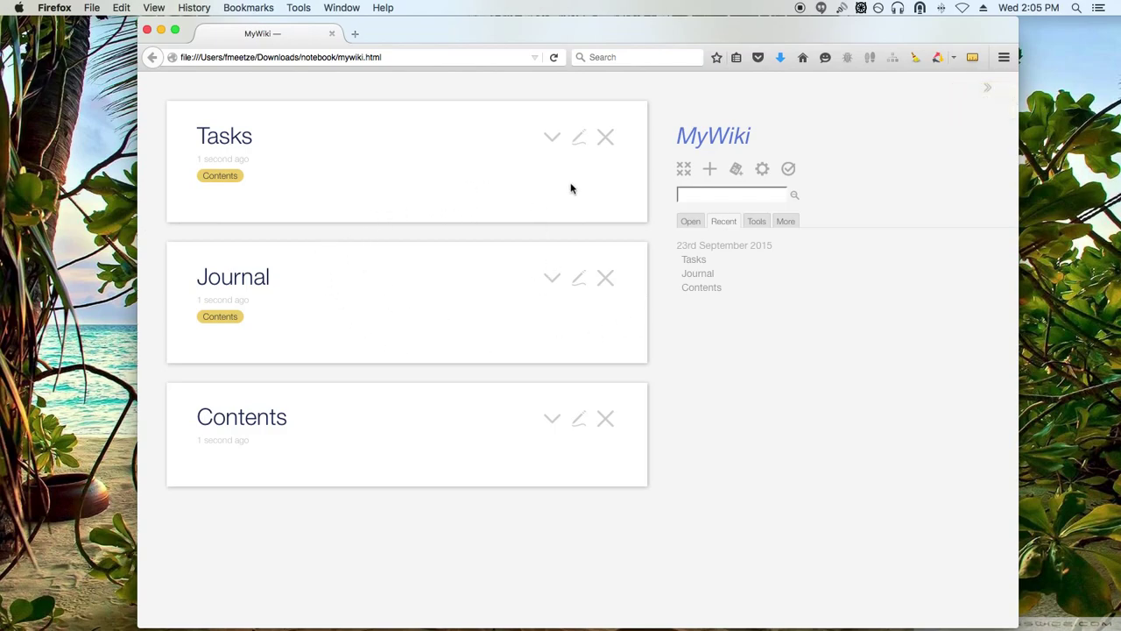
left_click(607, 138)
- Close Journal, tag Contents with $:/tags/SideBar, and switch to the new Contents sidebar tab
left_click(606, 138)
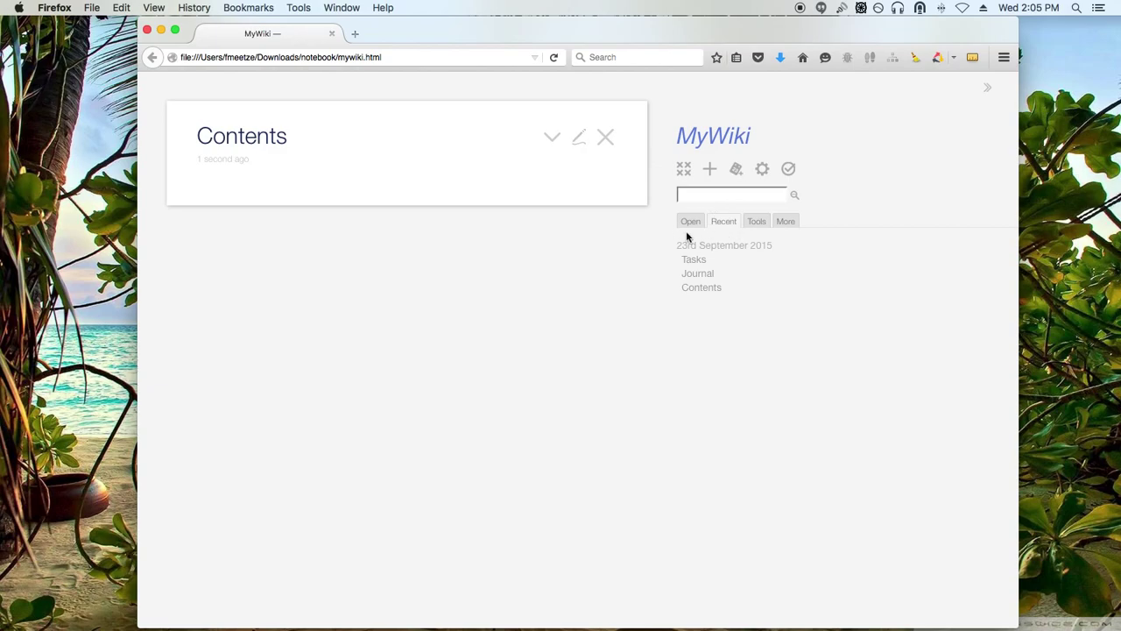
left_click(577, 140)
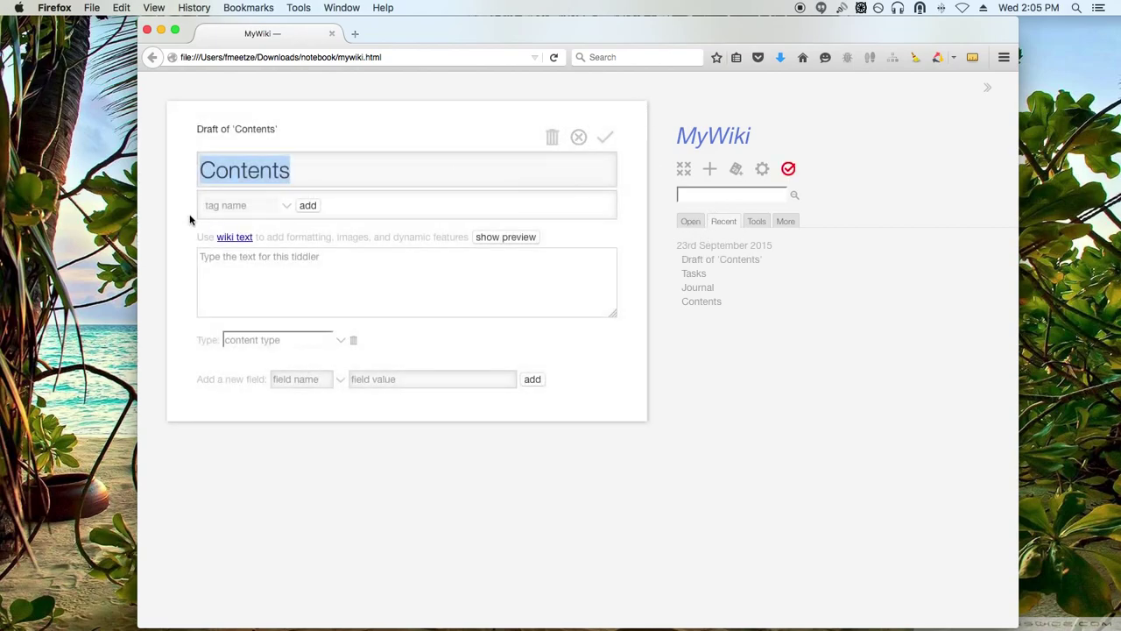
left_click(221, 207)
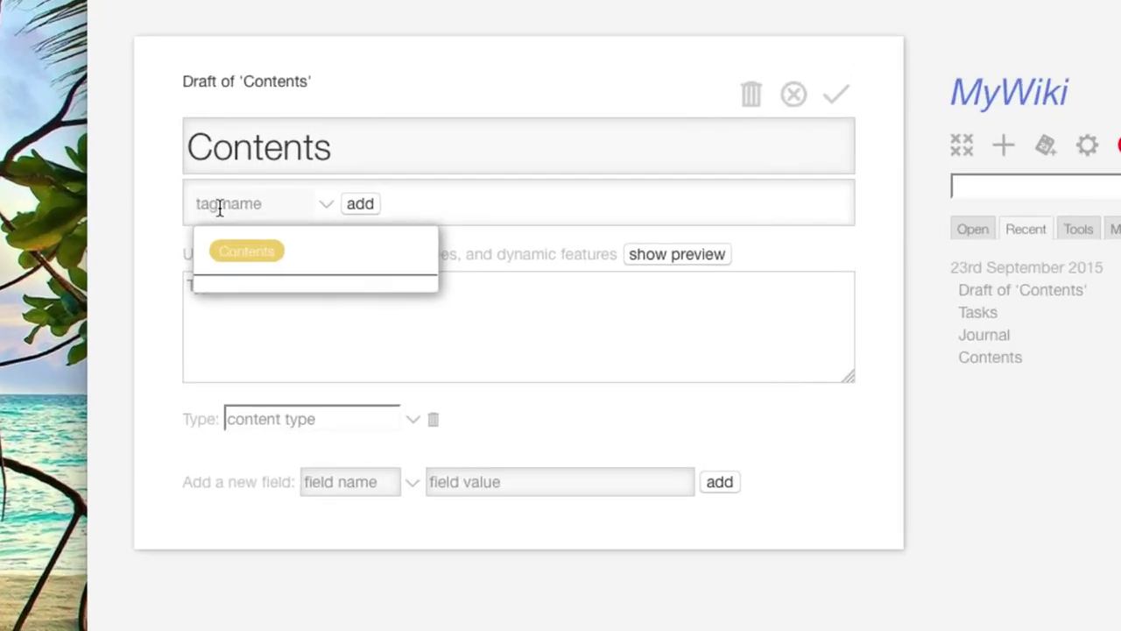
type("$:/ta")
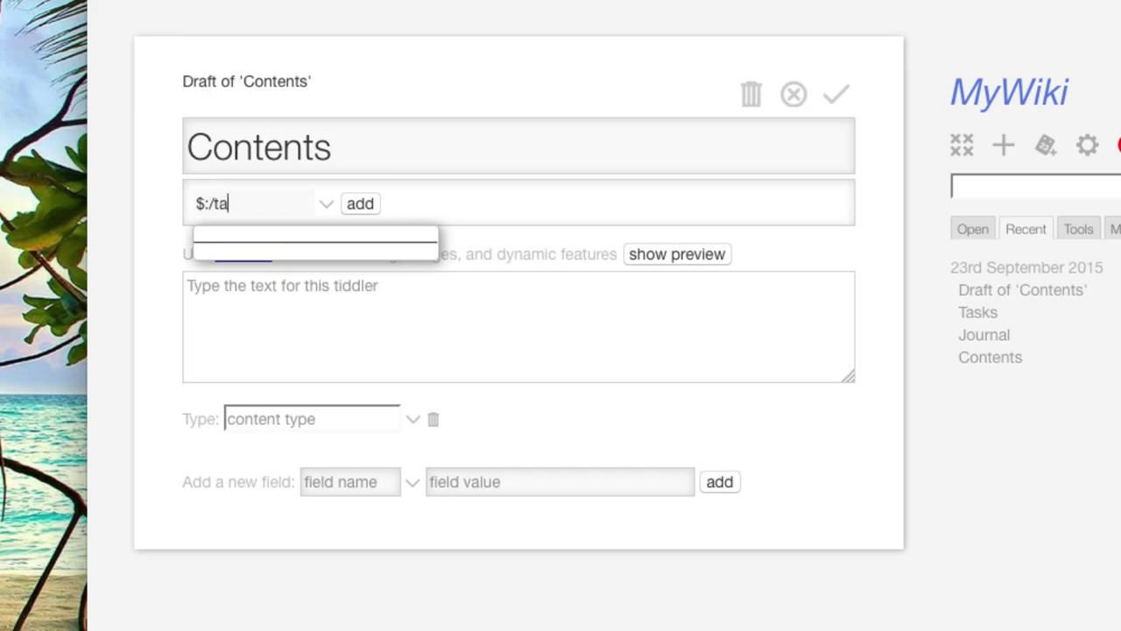
type("gs/SideBar")
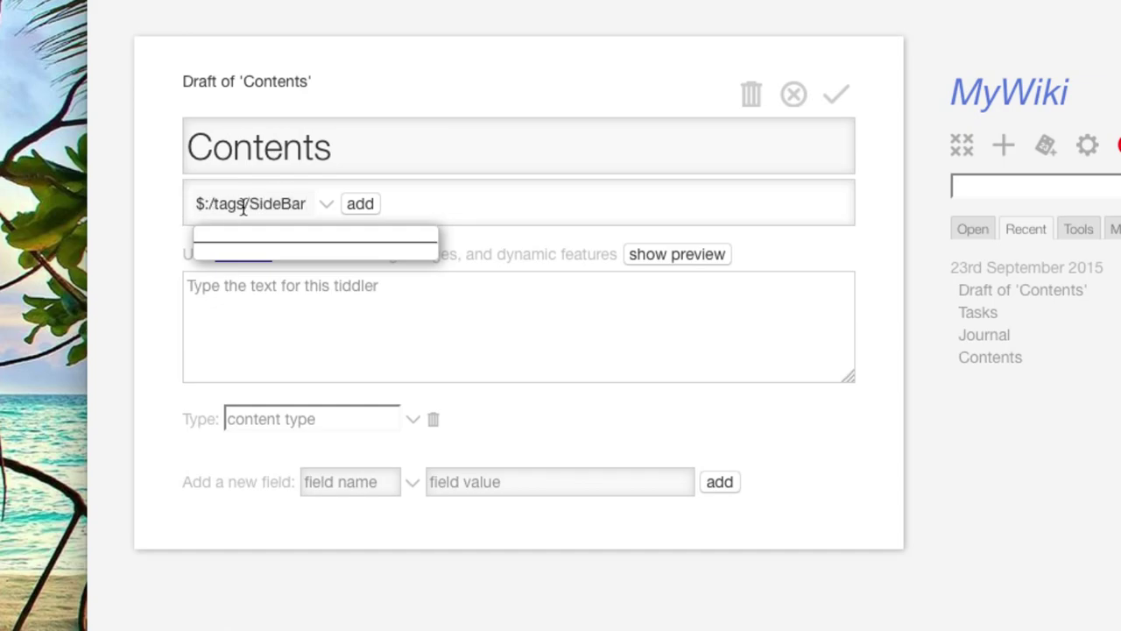
left_click(362, 205)
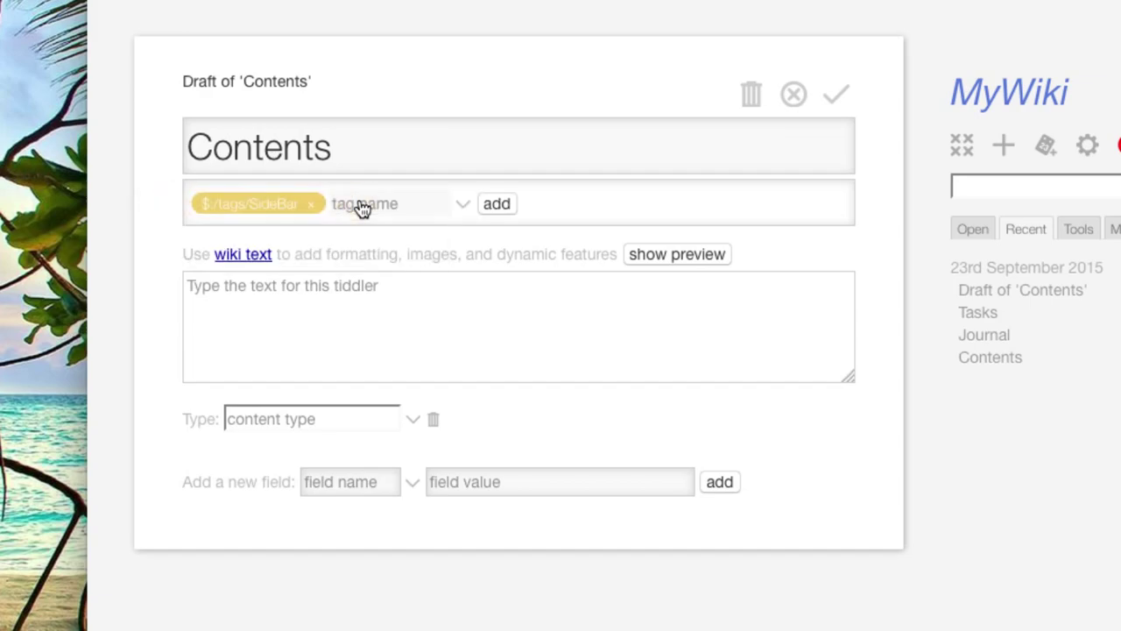
left_click(839, 100)
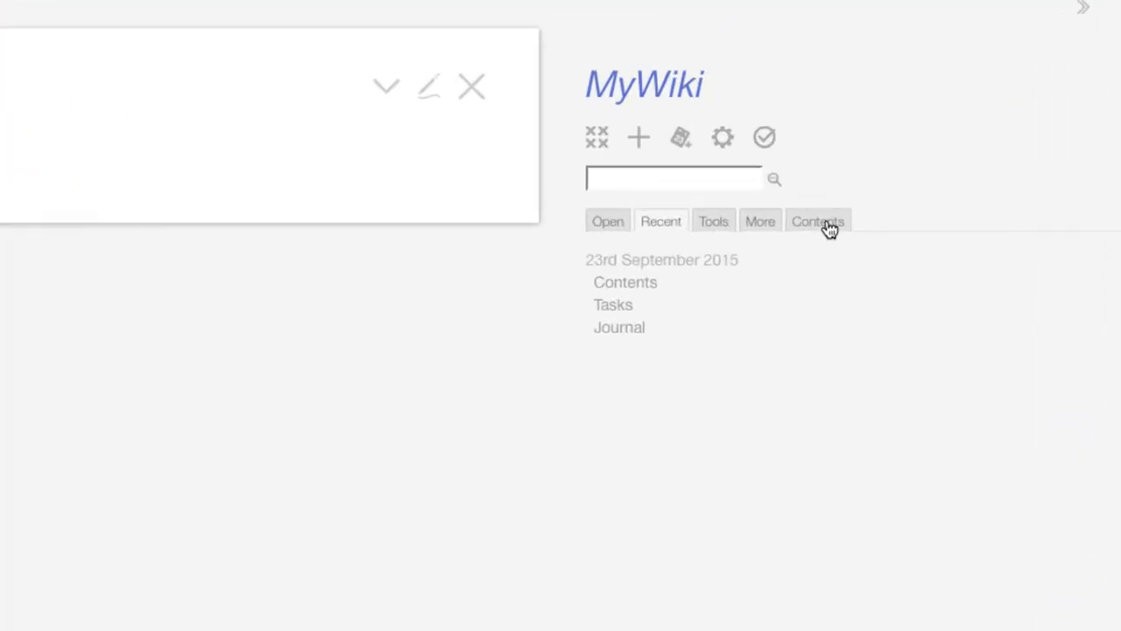
left_click(828, 224)
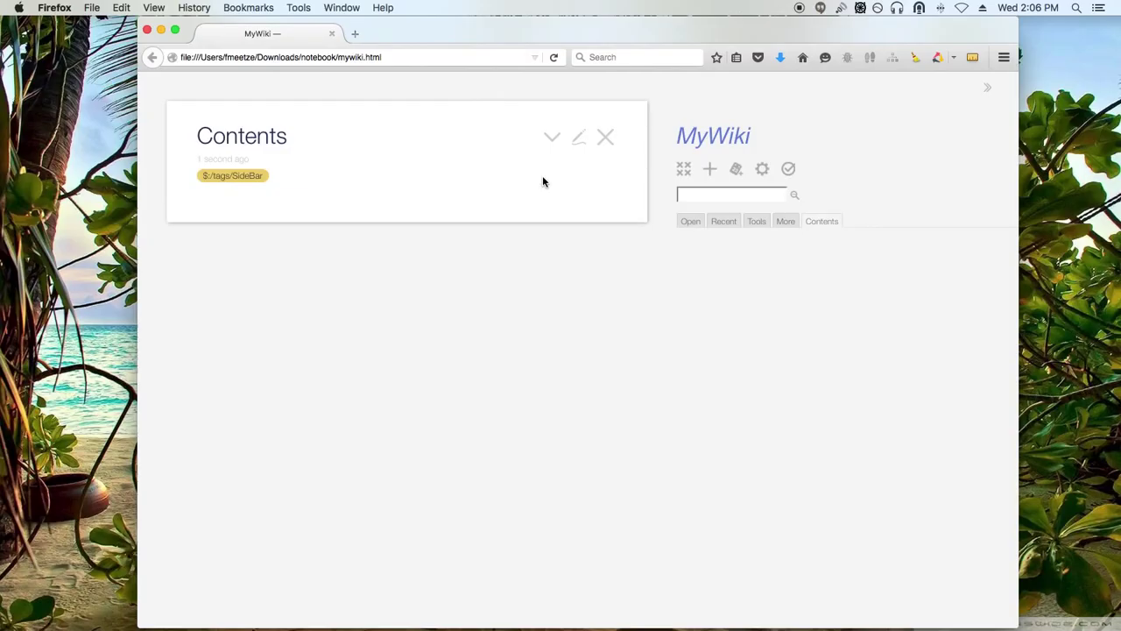
- Give the Contents tiddler the body text 'This is my contents' and save it
left_click(578, 137)
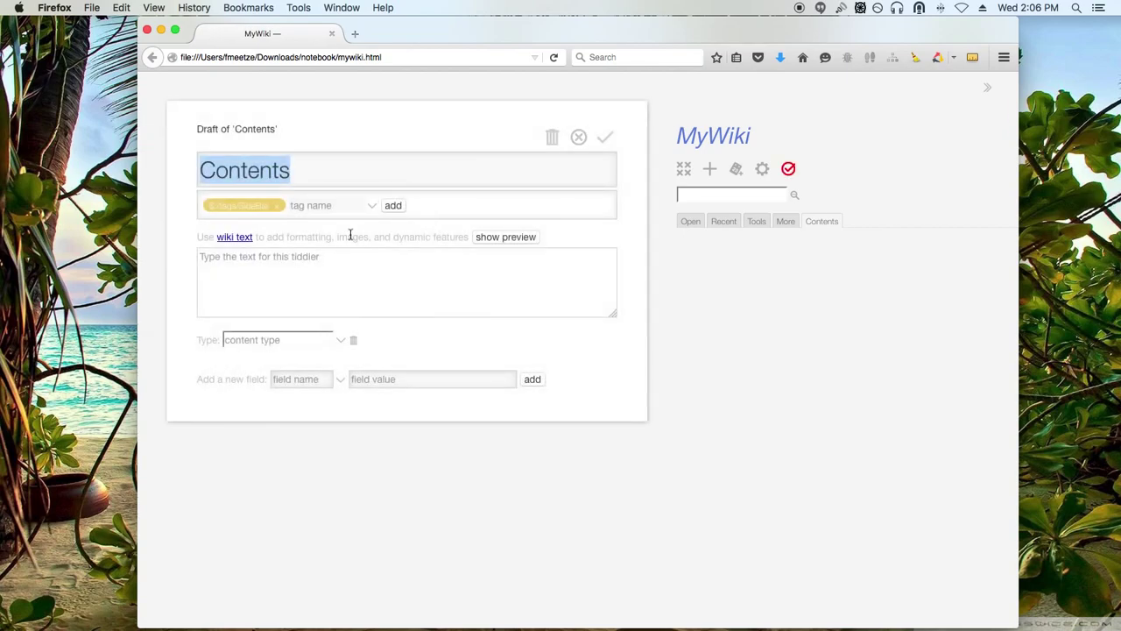
left_click(294, 270)
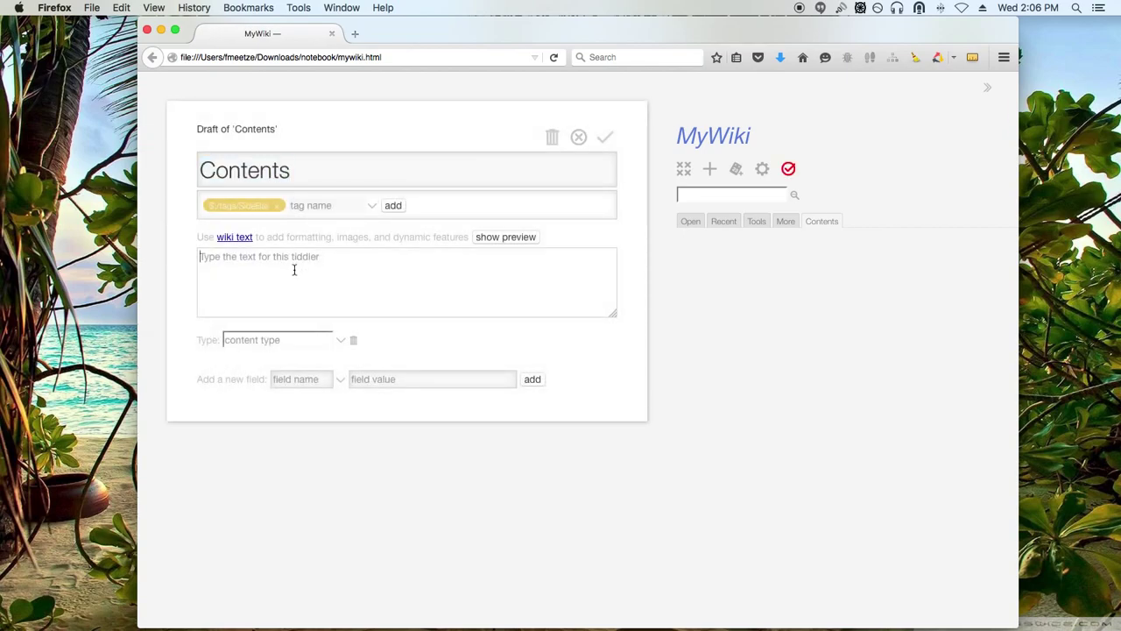
type("This is my contents")
left_click(606, 138)
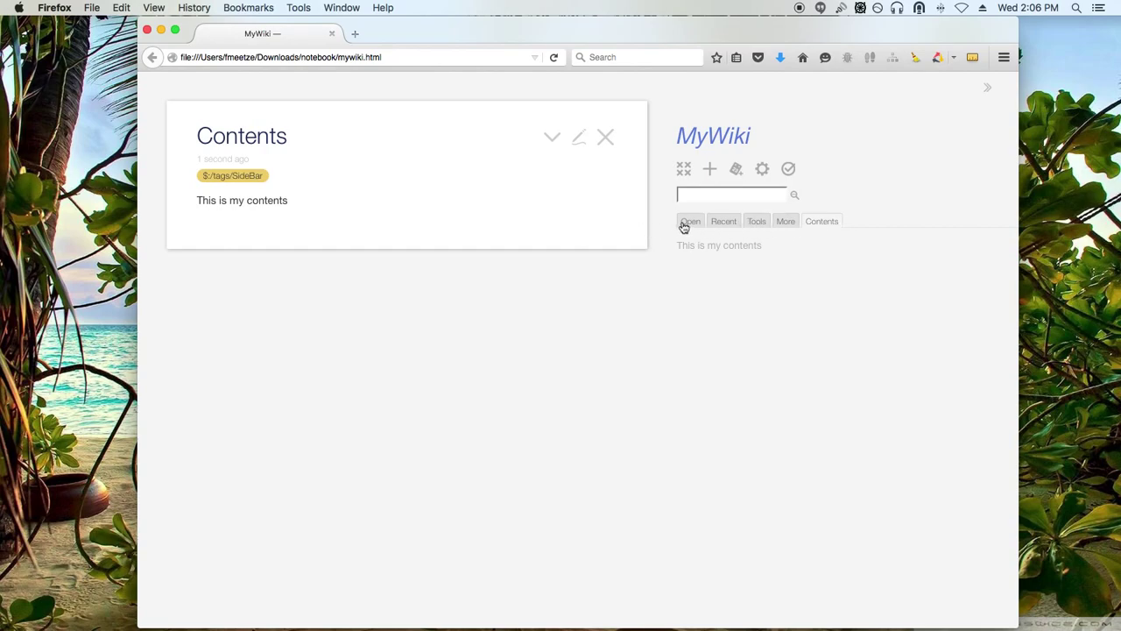
left_click(578, 143)
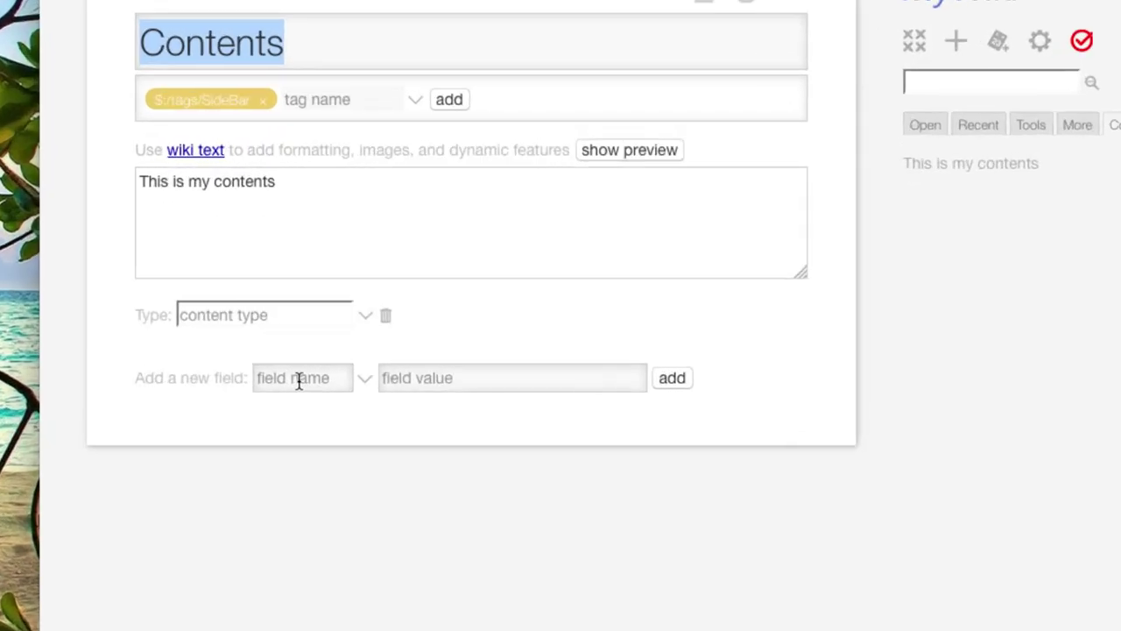
- Add a list-before field valued $:/core/ui/SideBar/Open to Contents and save it
left_click(298, 380)
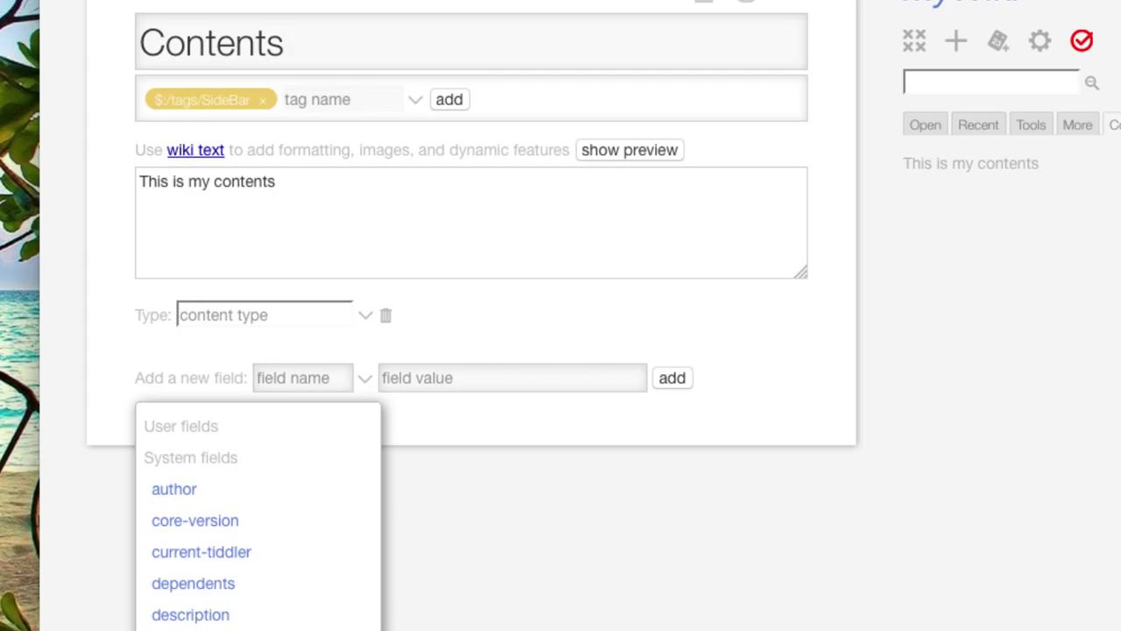
type("list-befo")
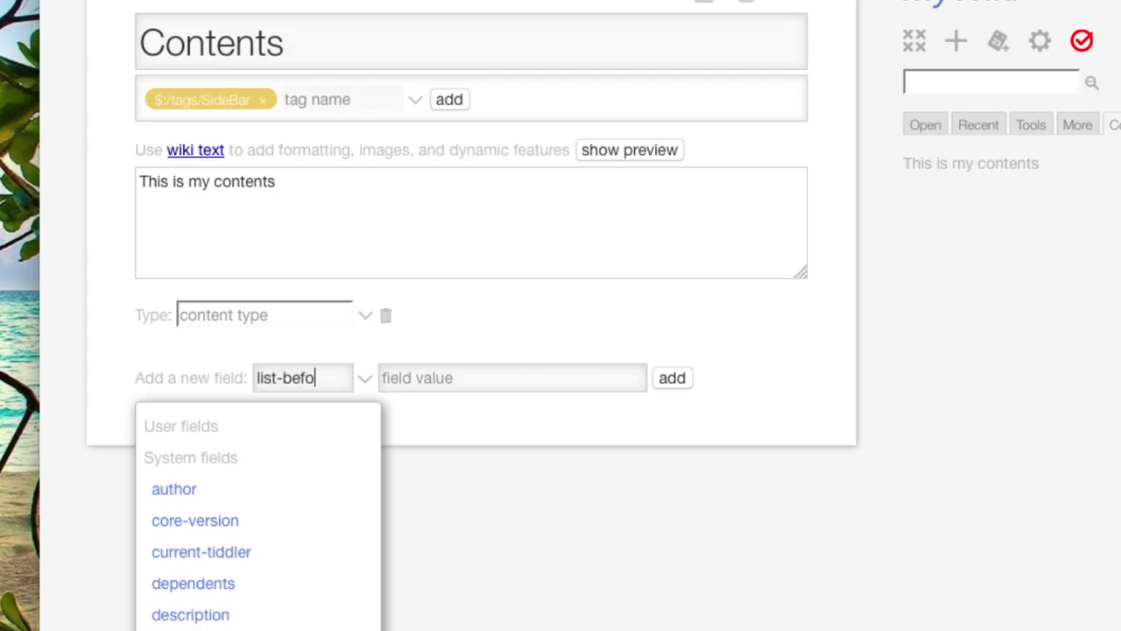
type("re")
left_click(402, 383)
type("$")
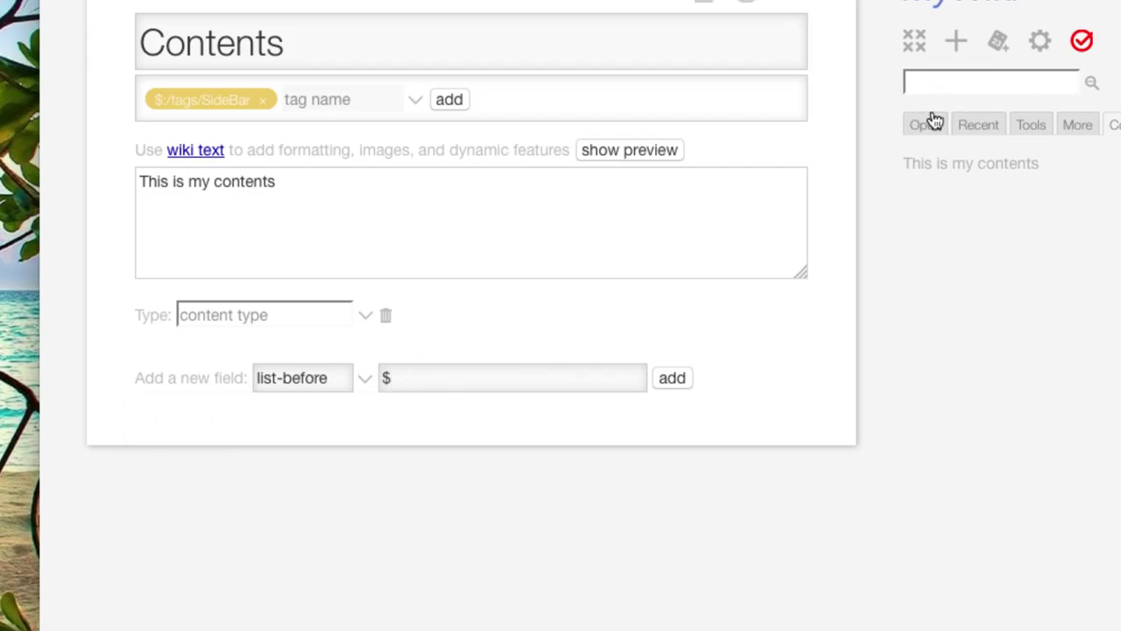
type(":/core/ui/Side")
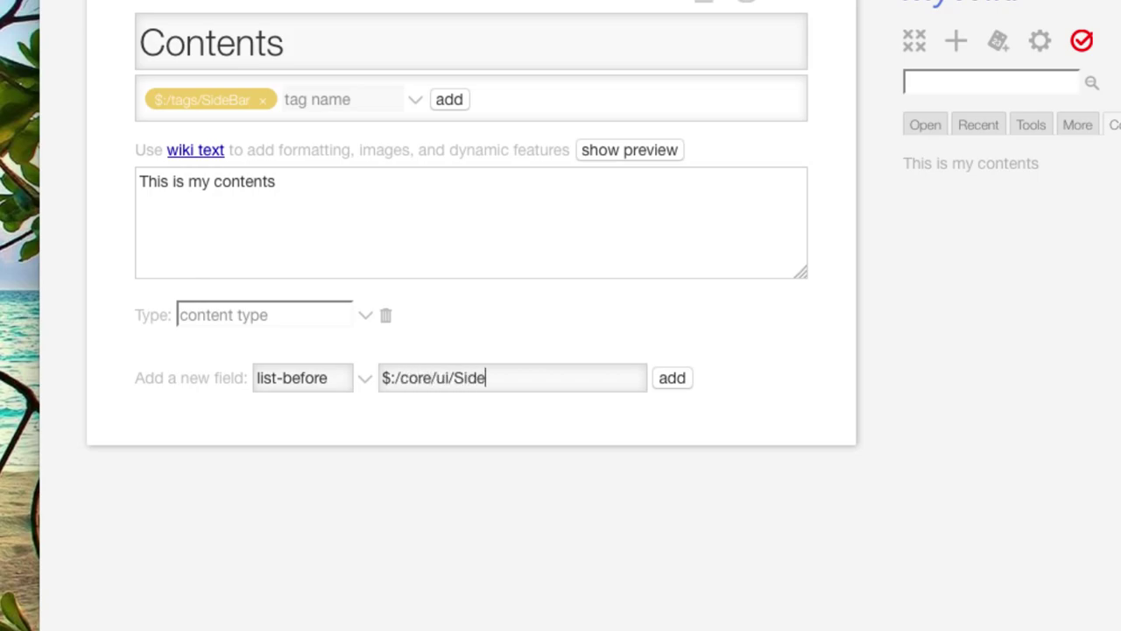
type("Bar/Open")
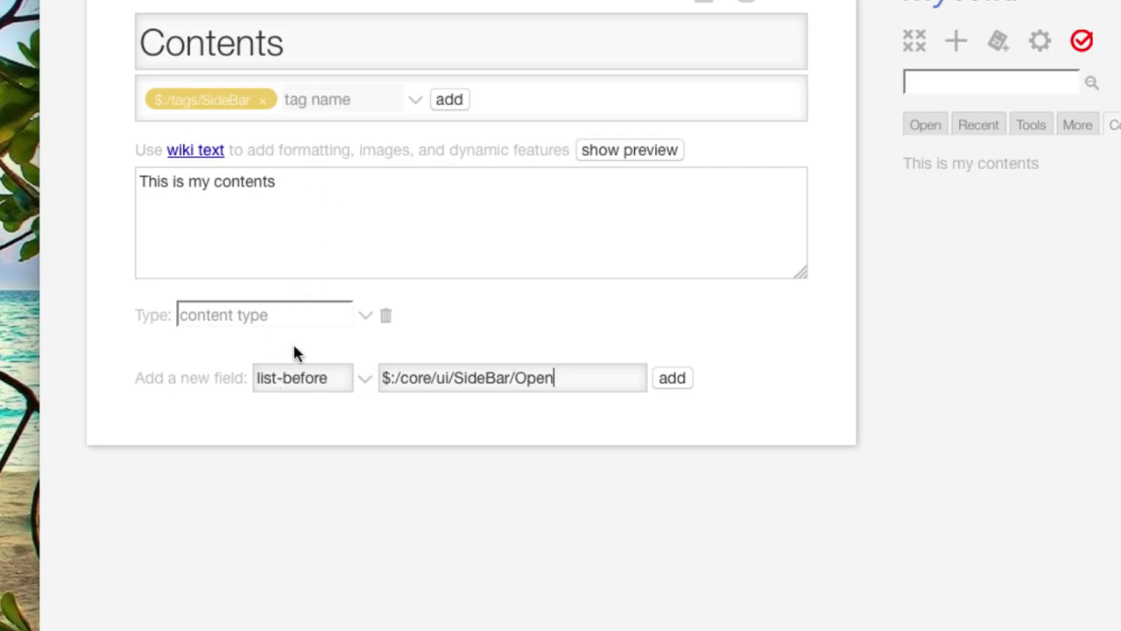
left_click(664, 382)
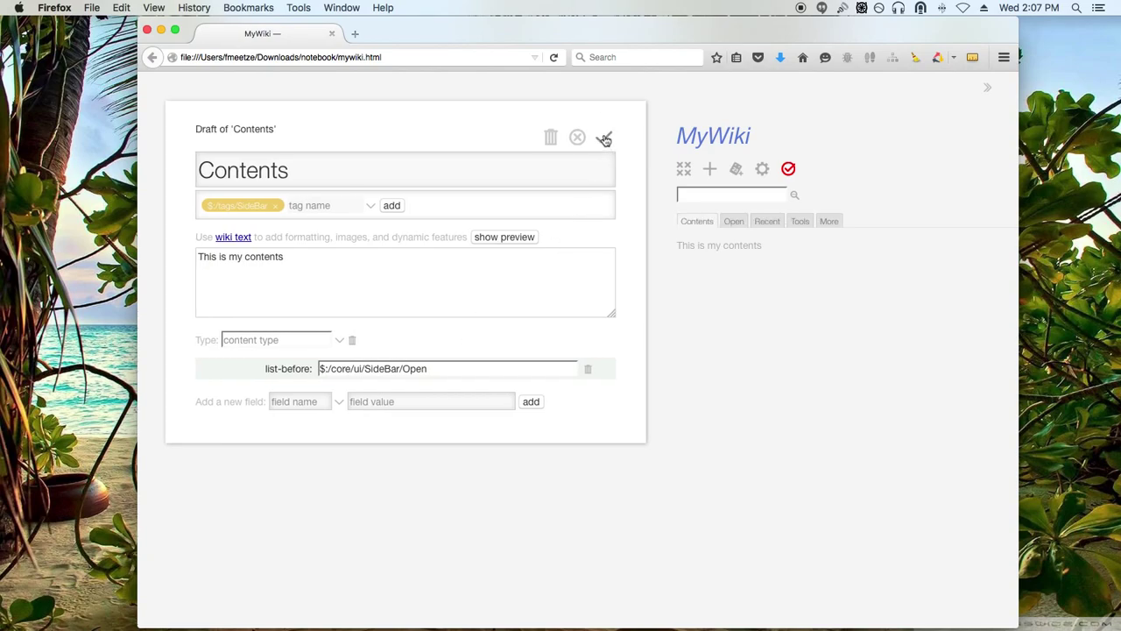
left_click(605, 138)
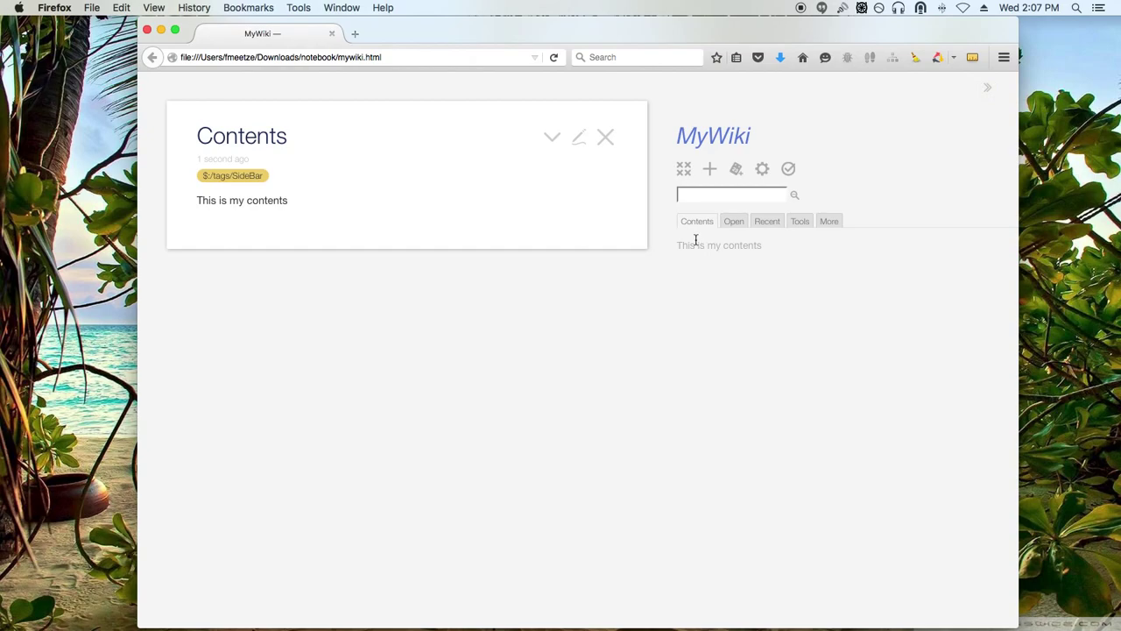
- Set Default Sidebar Tab to Contents in the control panel Settings, then close it
left_click(763, 172)
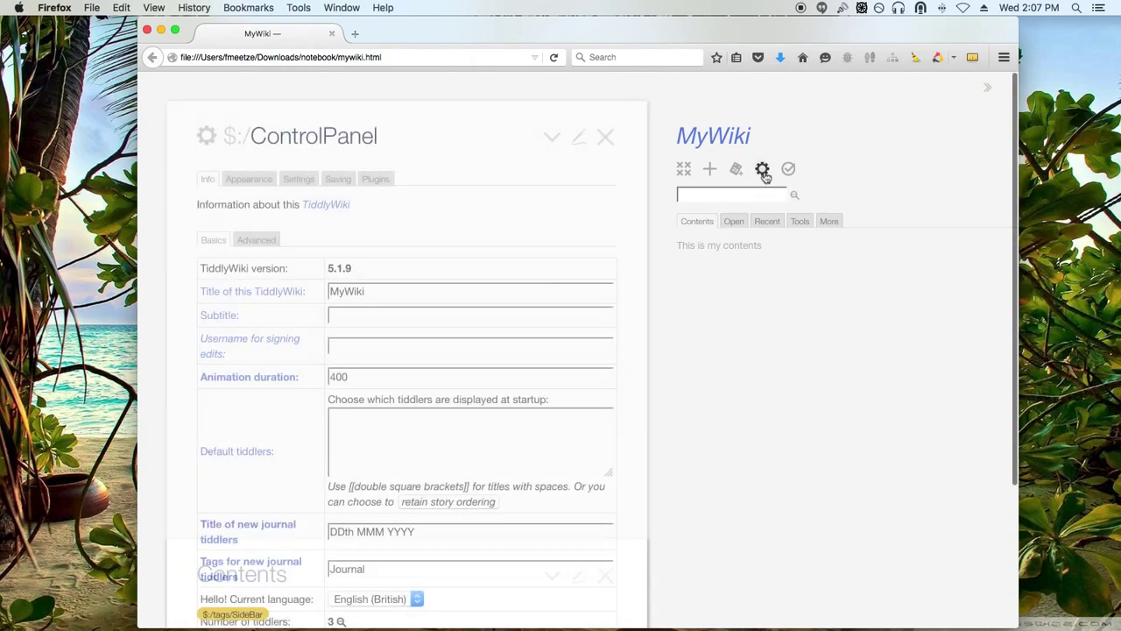
left_click(292, 181)
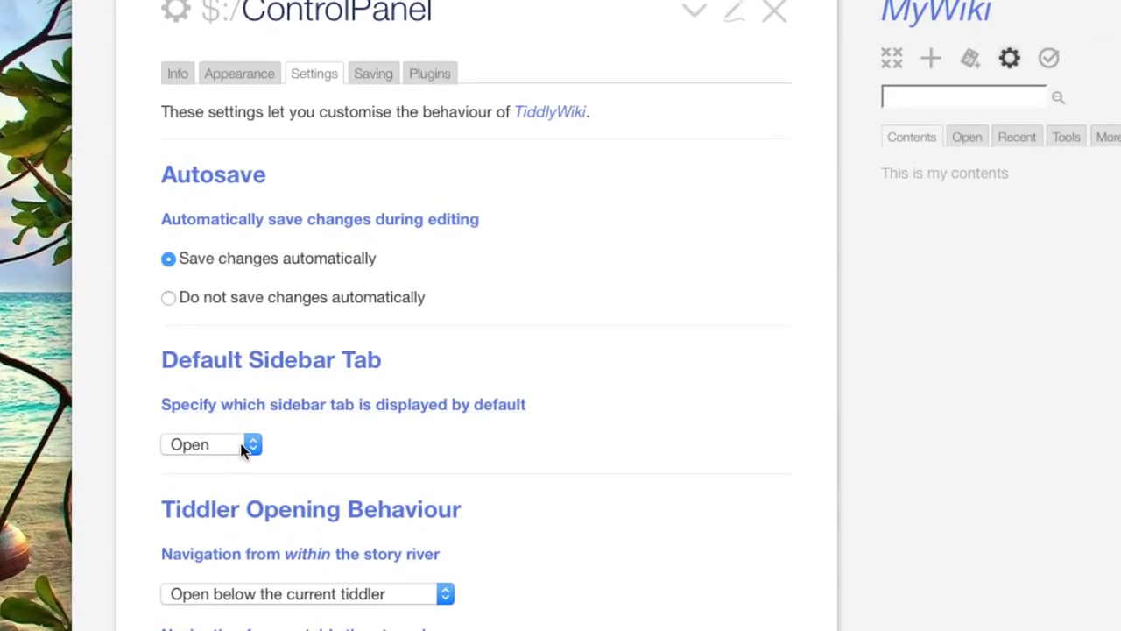
left_click(244, 447)
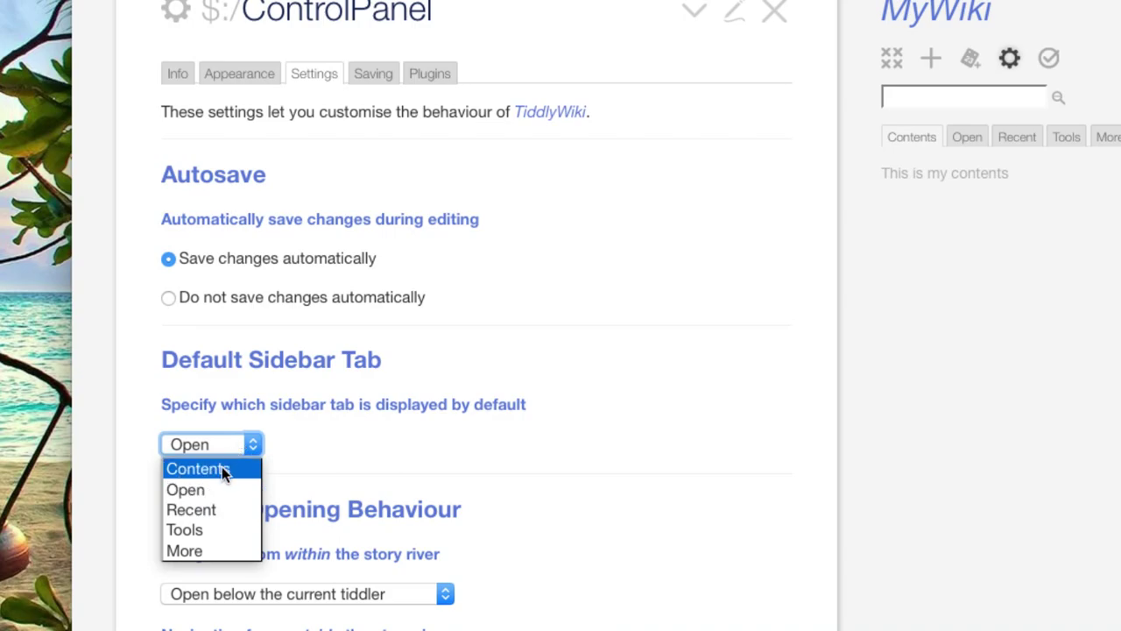
left_click(222, 466)
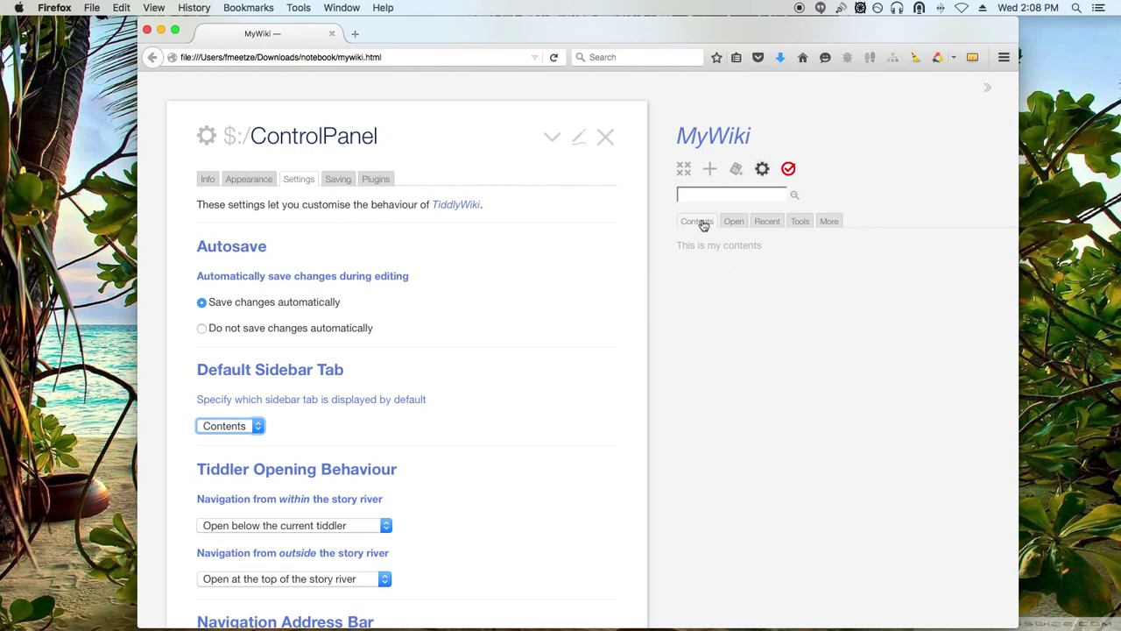
left_click(604, 137)
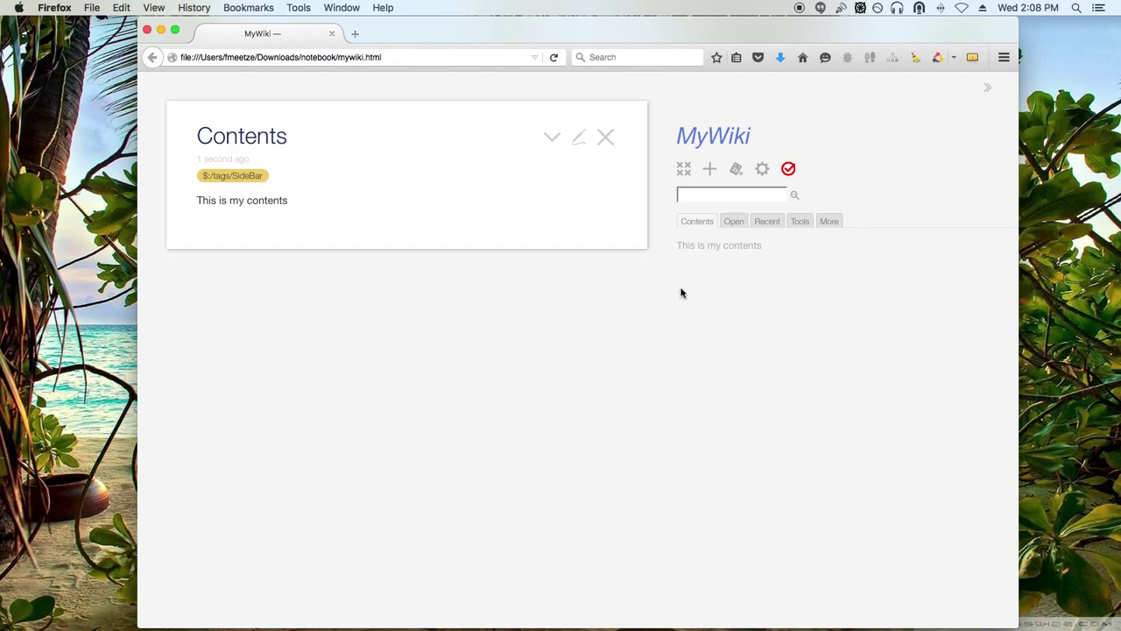
left_click(585, 138)
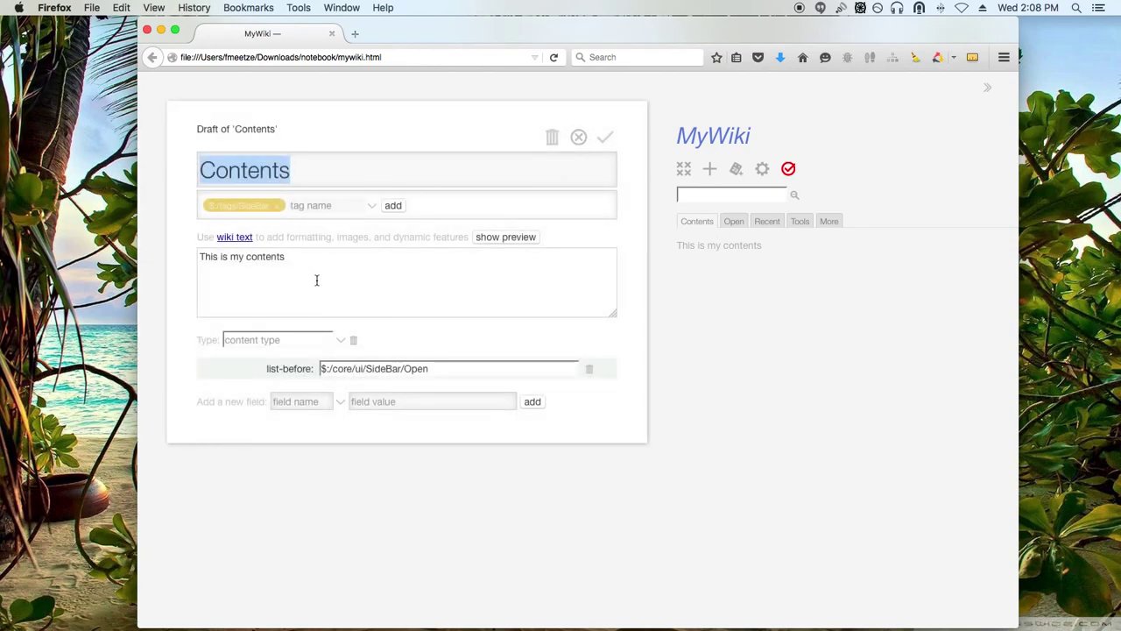
- Replace the Contents body text with the macro <<toc-selectice-expandable>>
left_click(307, 257)
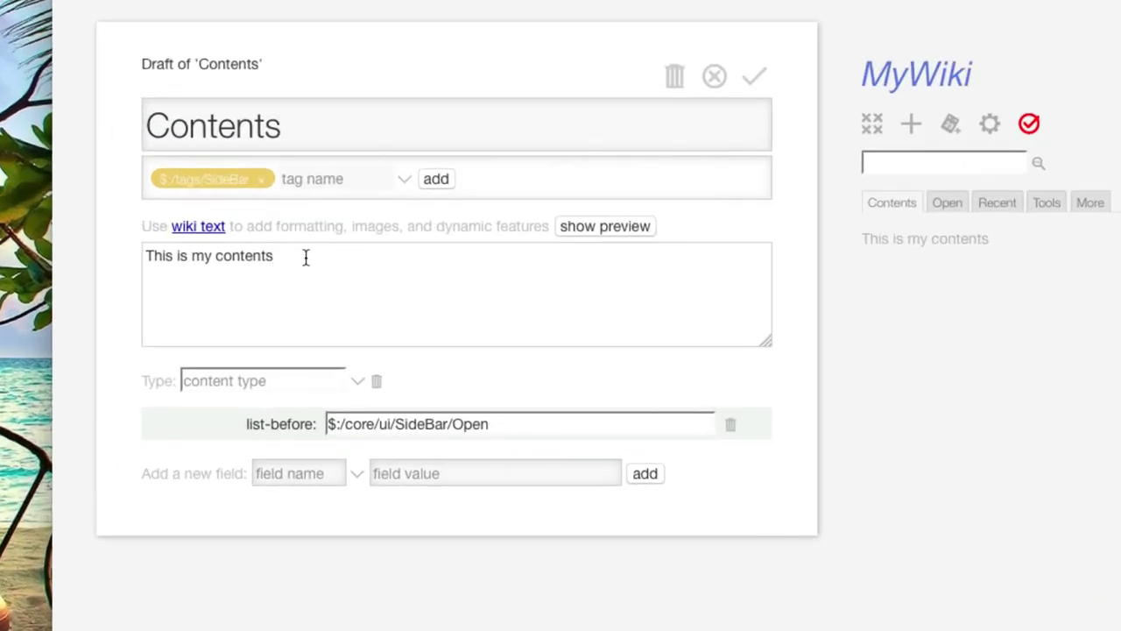
key("BackSpace")
key("BackSpace")
key("BackSpace")
key("BackSpace")
key("BackSpace")
key("BackSpace")
key("BackSpace")
key("BackSpace")
key("BackSpace")
key("BackSpace")
key("BackSpace")
key("BackSpace")
key("BackSpace")
key("BackSpace")
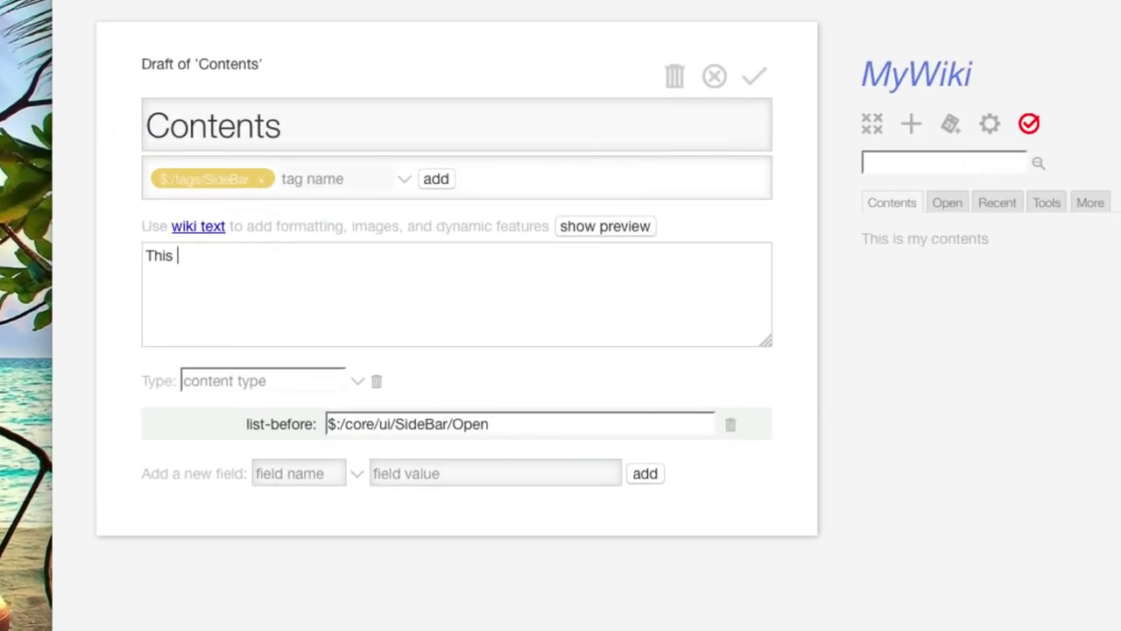
key("BackSpace")
key("BackSpace")
key("BackSpace")
key("BackSpace")
key("BackSpace")
type("<")
type("<toc-selecti")
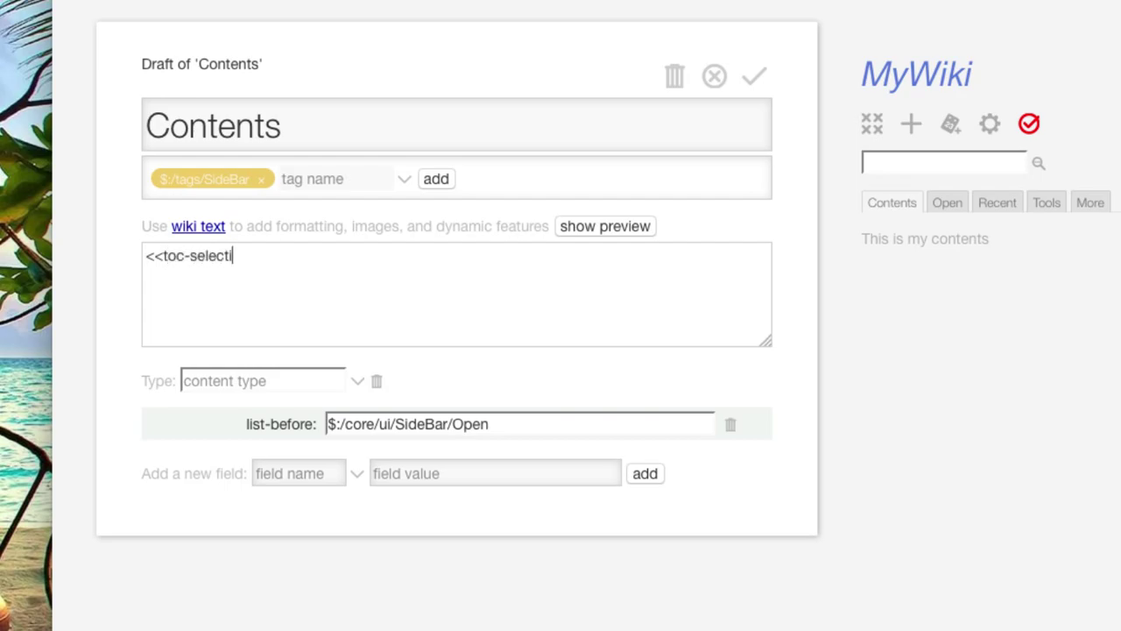
type("ce-expandable")
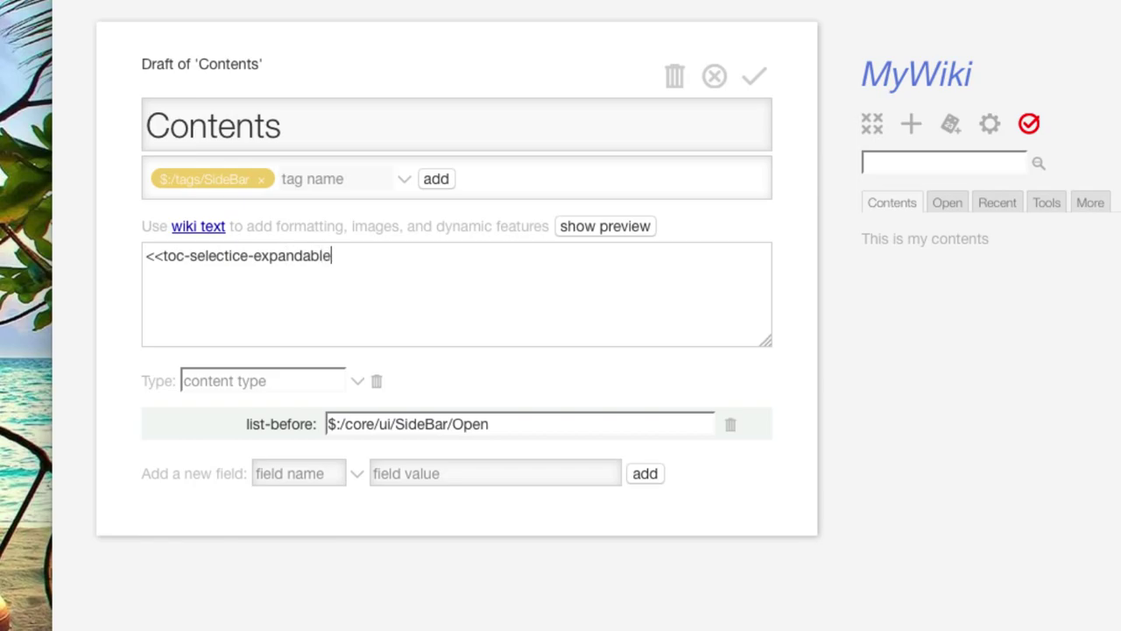
type(">>")
- Change the body to <<toc-selectice-expandable 'Contents' sort[title]>> and save Contents
key("BackSpace")
key("BackSpace")
type("'")
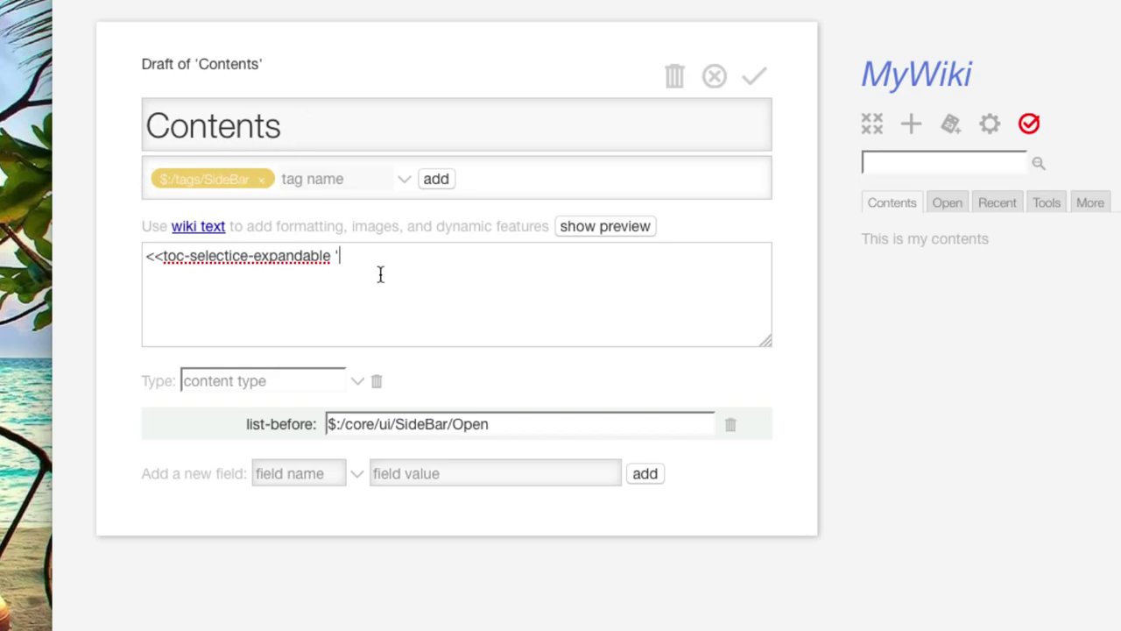
type("Contents")
type("sort[title]")
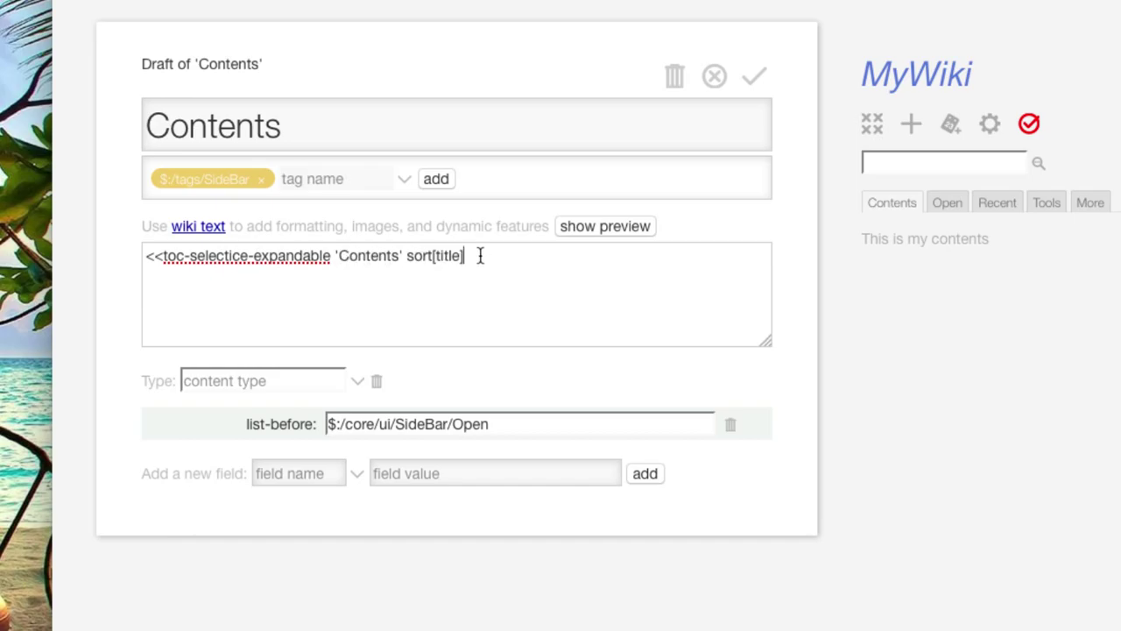
type(">>")
left_click(762, 78)
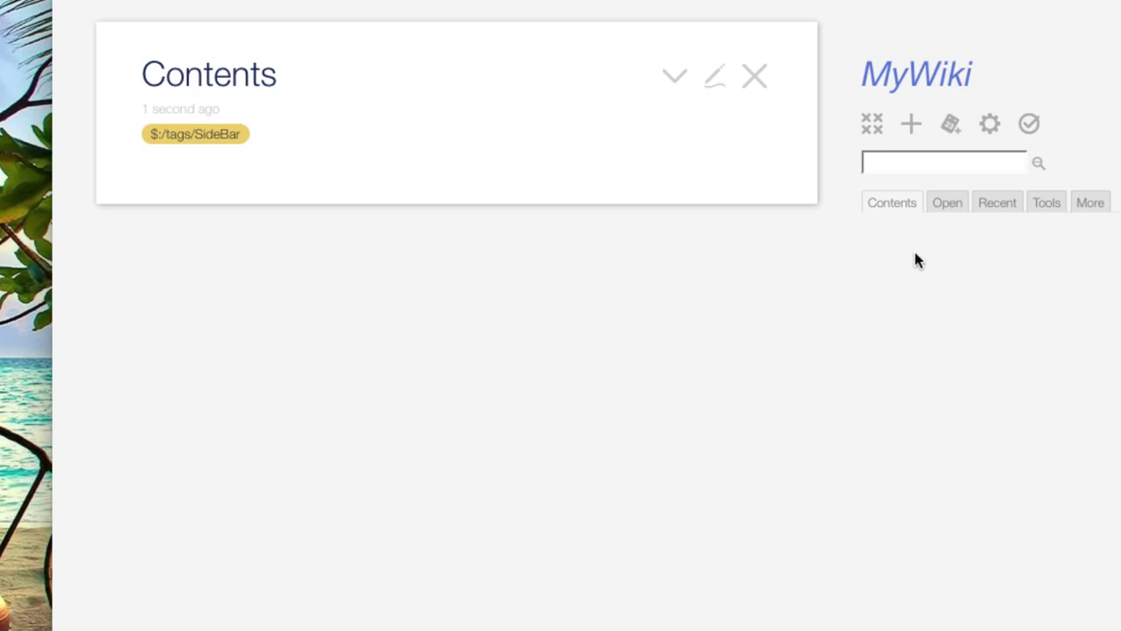
- Create a new Tasks tiddler and confirm overwriting the existing one
left_click(950, 210)
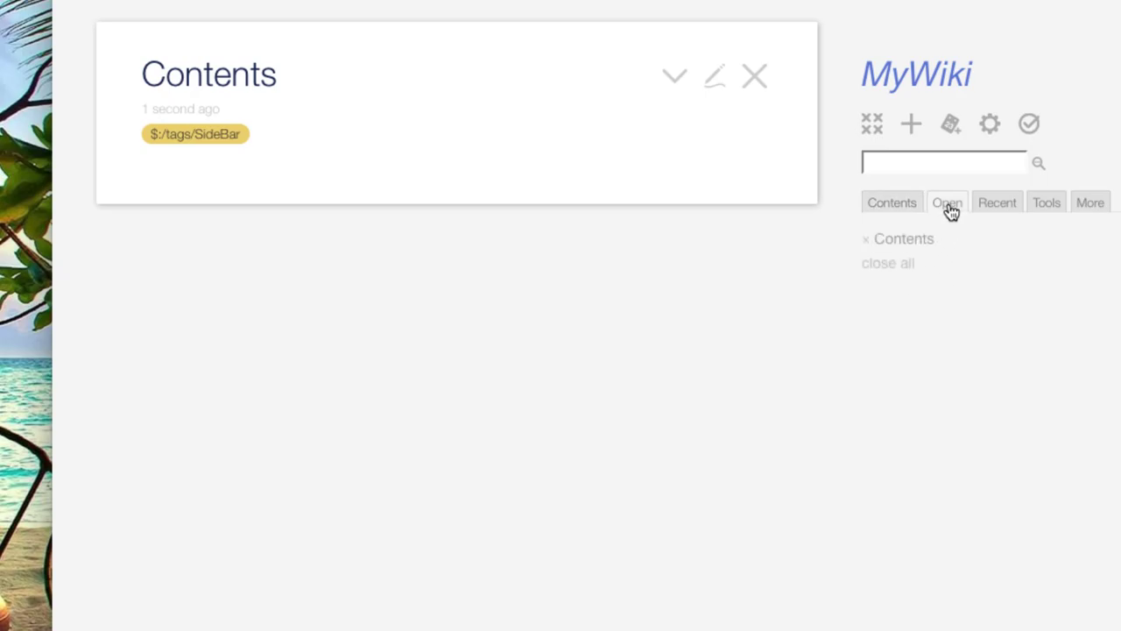
left_click(894, 210)
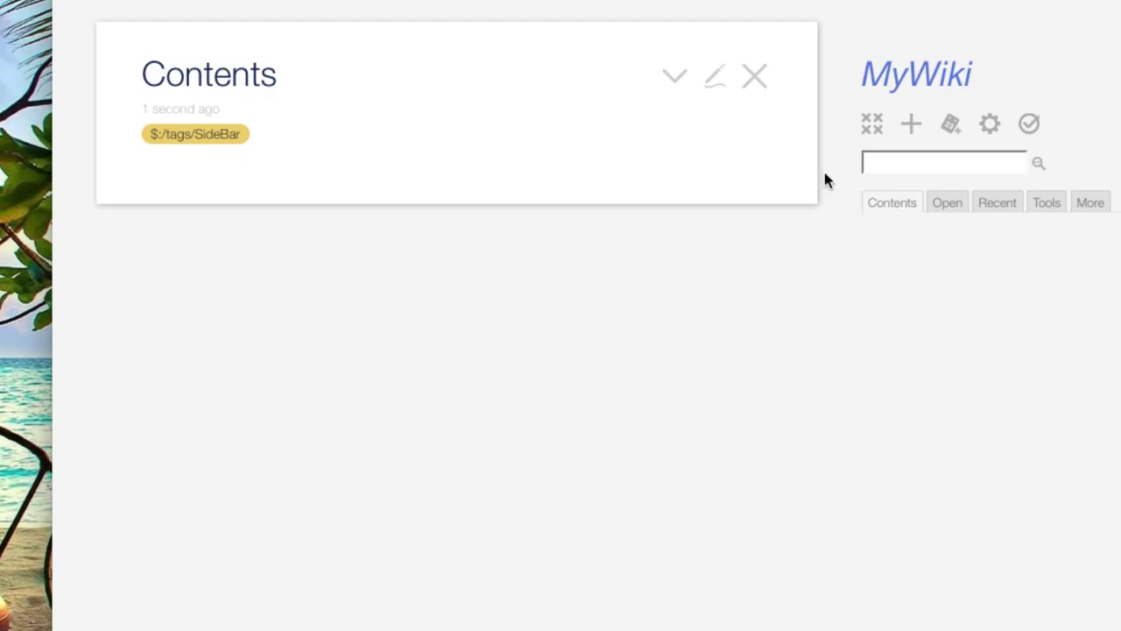
left_click(912, 134)
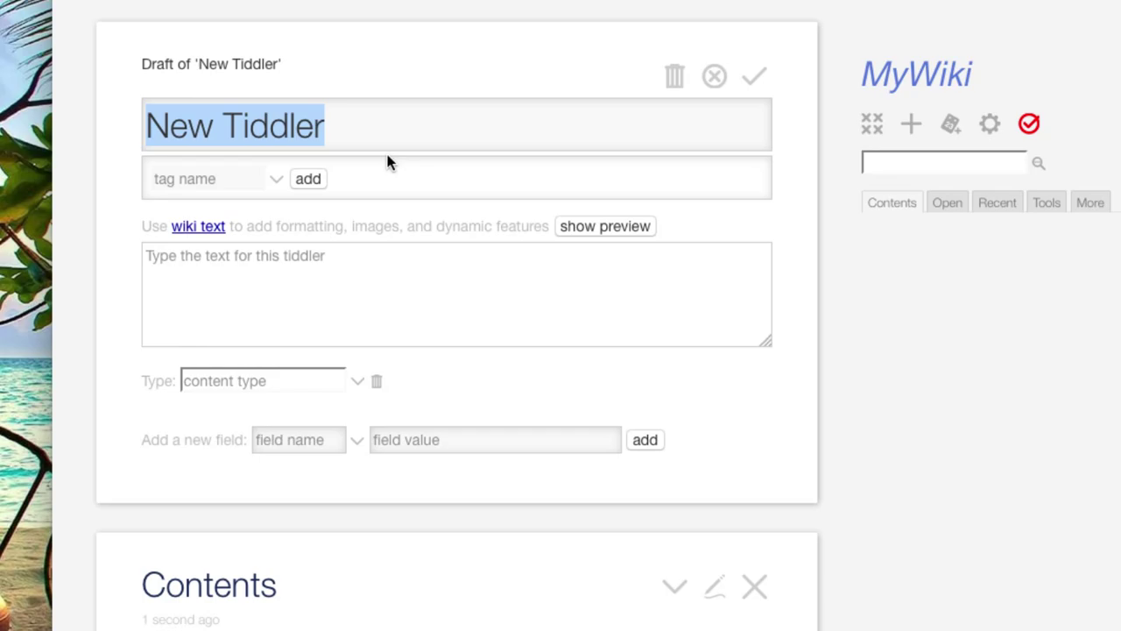
type("Tasks")
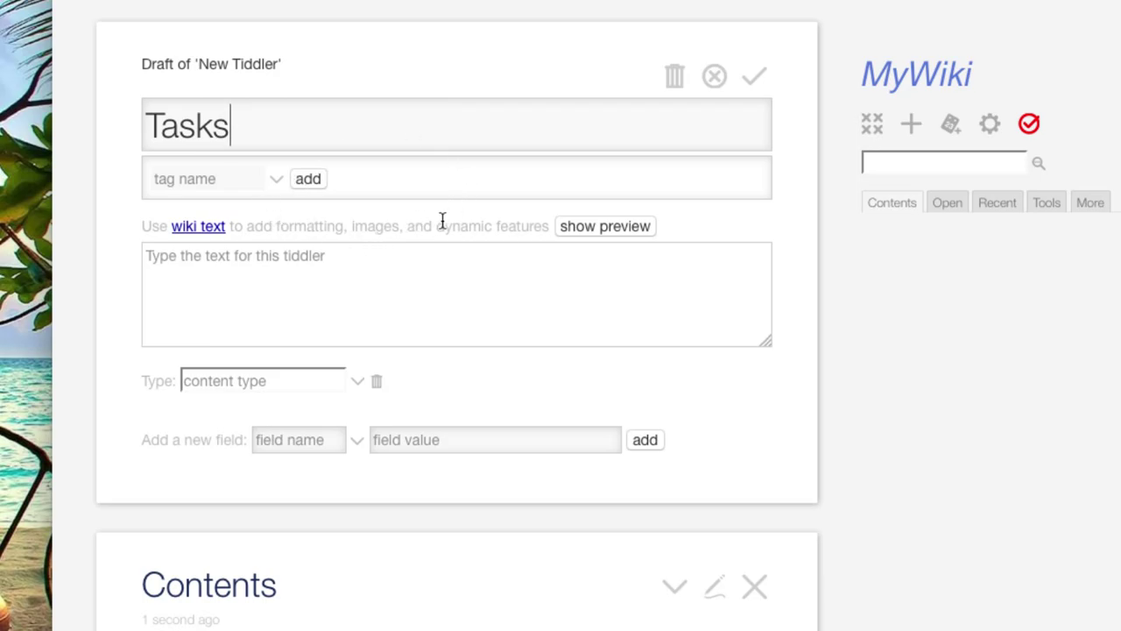
left_click(755, 77)
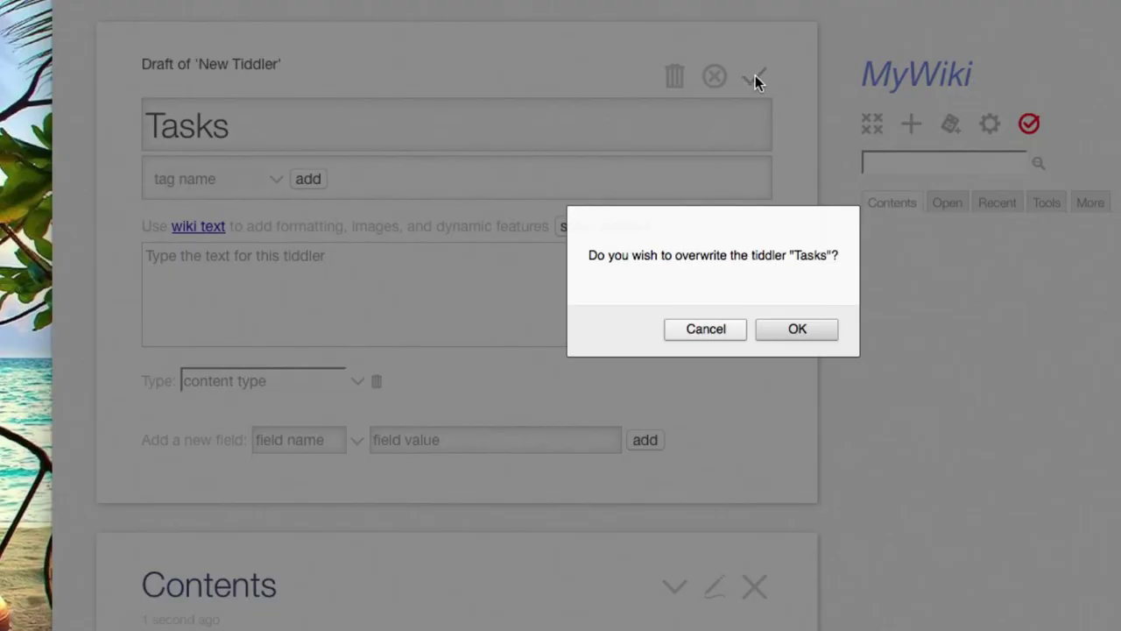
left_click(797, 329)
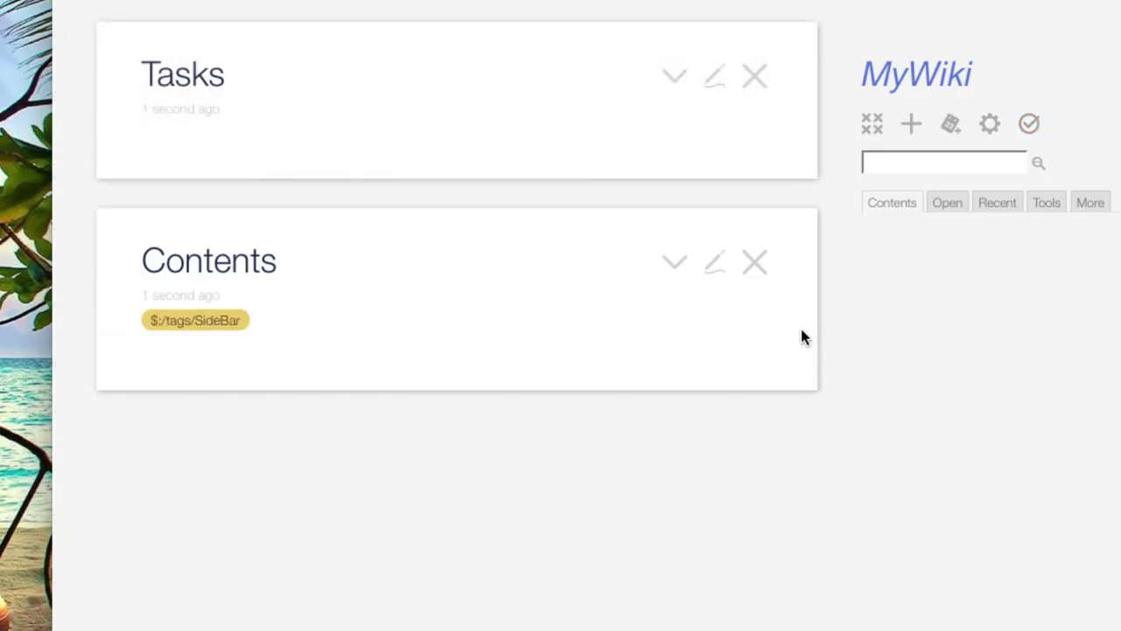
- Open Journal from the Recent list and re-save it unchanged
left_click(1006, 207)
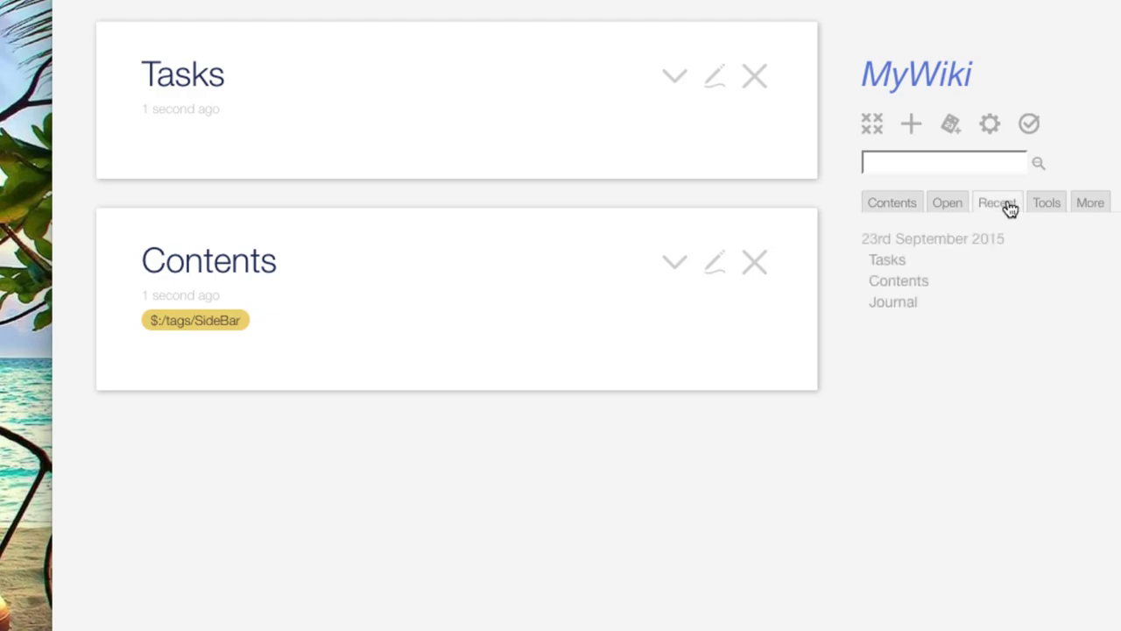
left_click(905, 289)
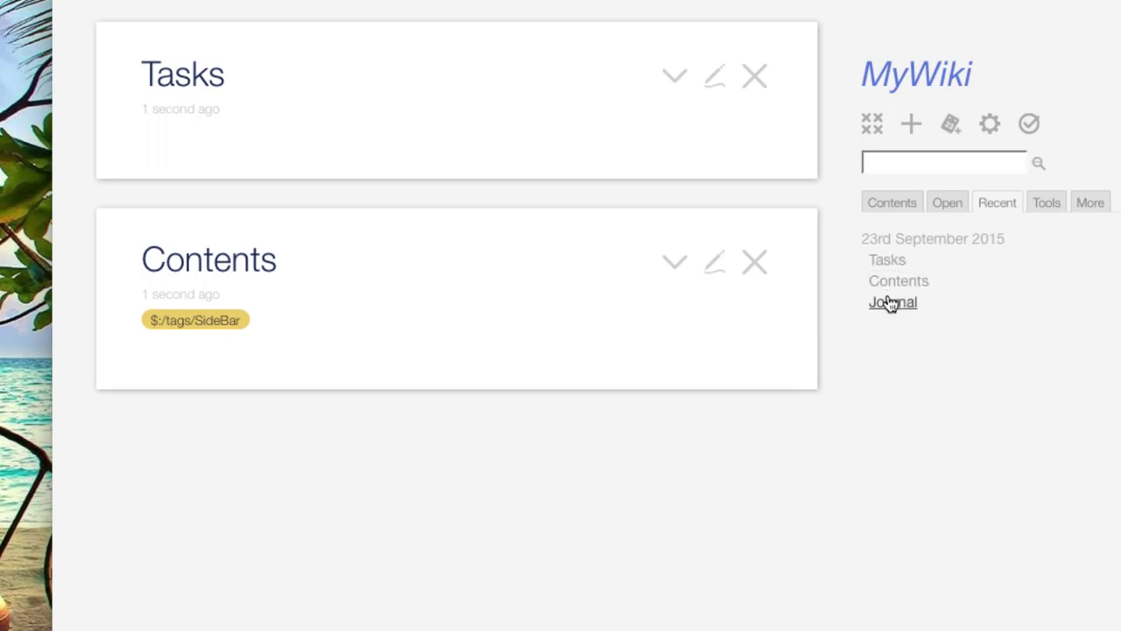
left_click(891, 302)
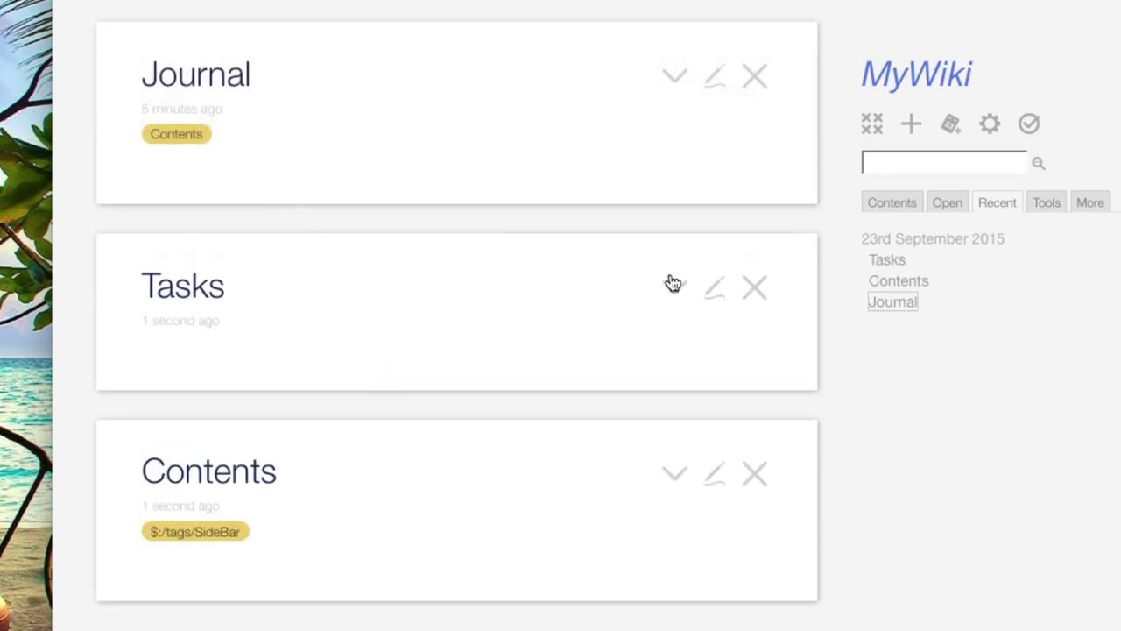
left_click(892, 202)
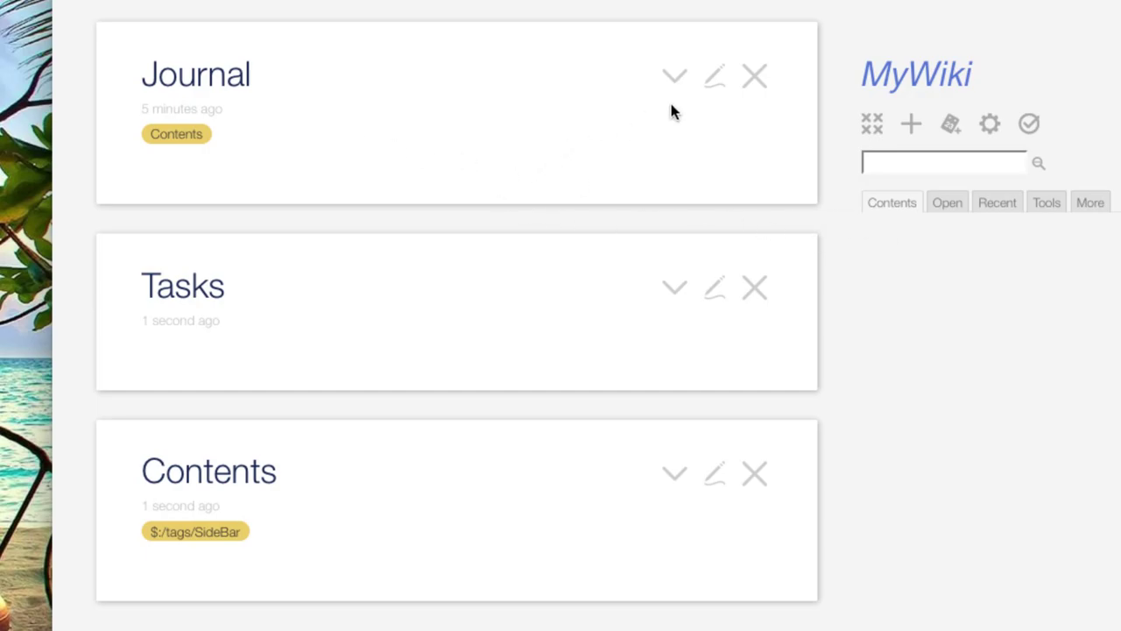
left_click(714, 77)
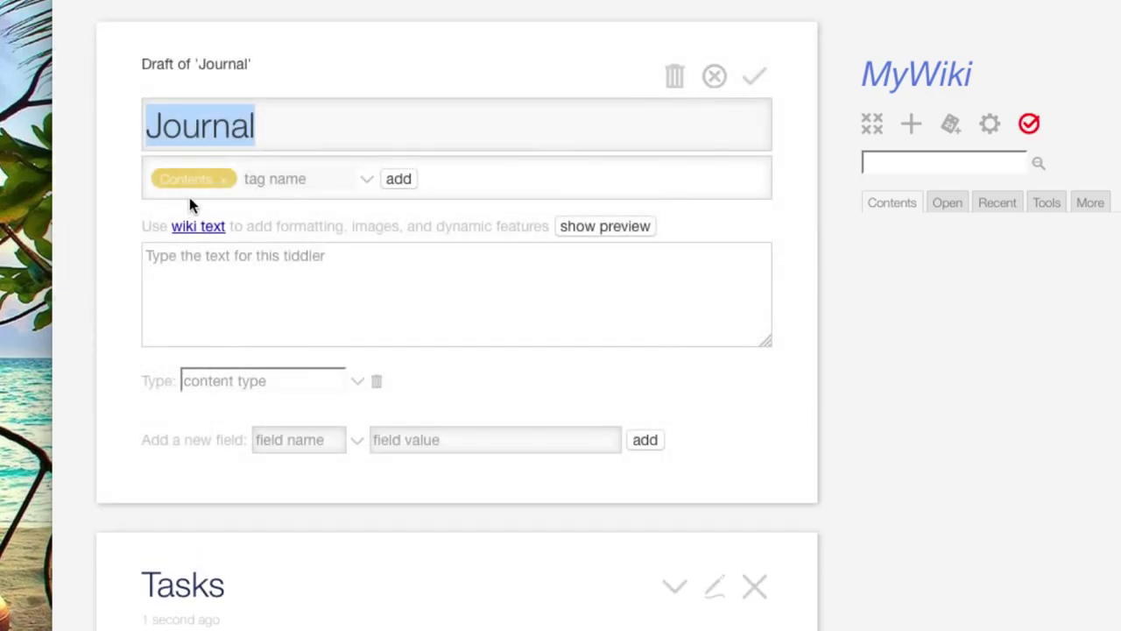
left_click(755, 77)
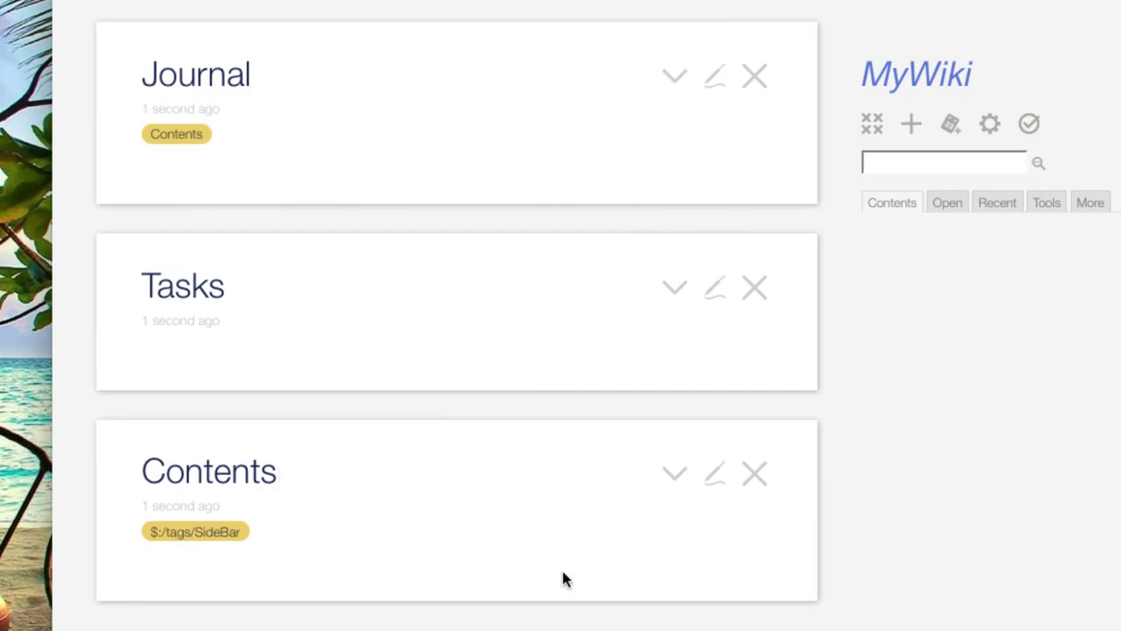
left_click(715, 473)
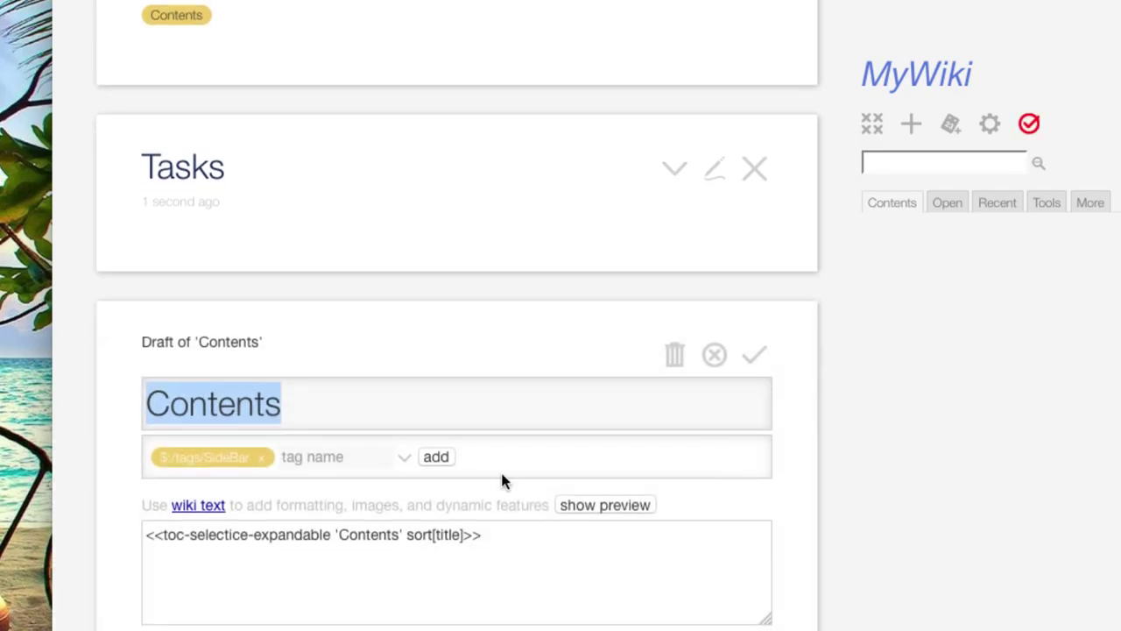
- Correct the macro name 'selectice' to 'selective' in the Contents tiddler and save it
scroll(341, 563, "down", 2)
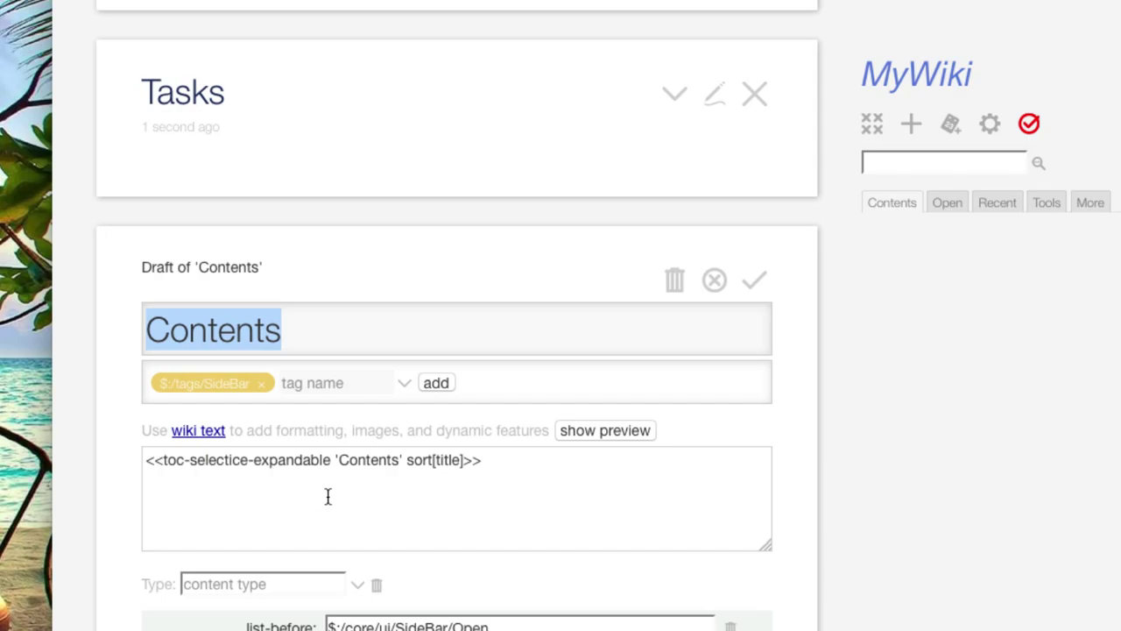
left_click(236, 462)
key("BackSpace")
type("v")
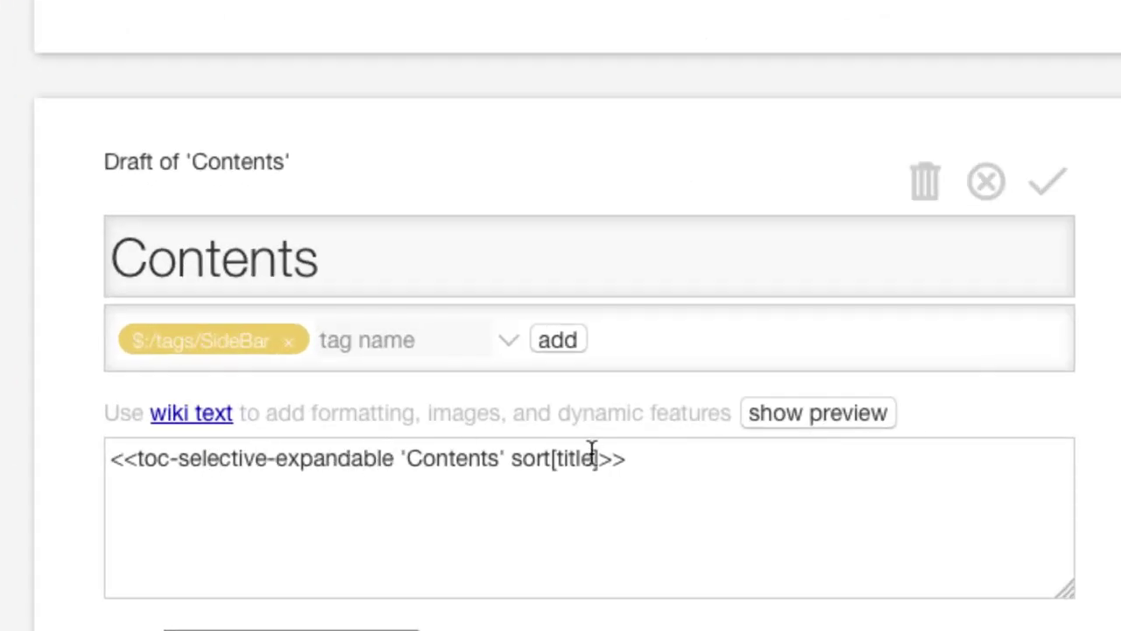
left_click(1048, 182)
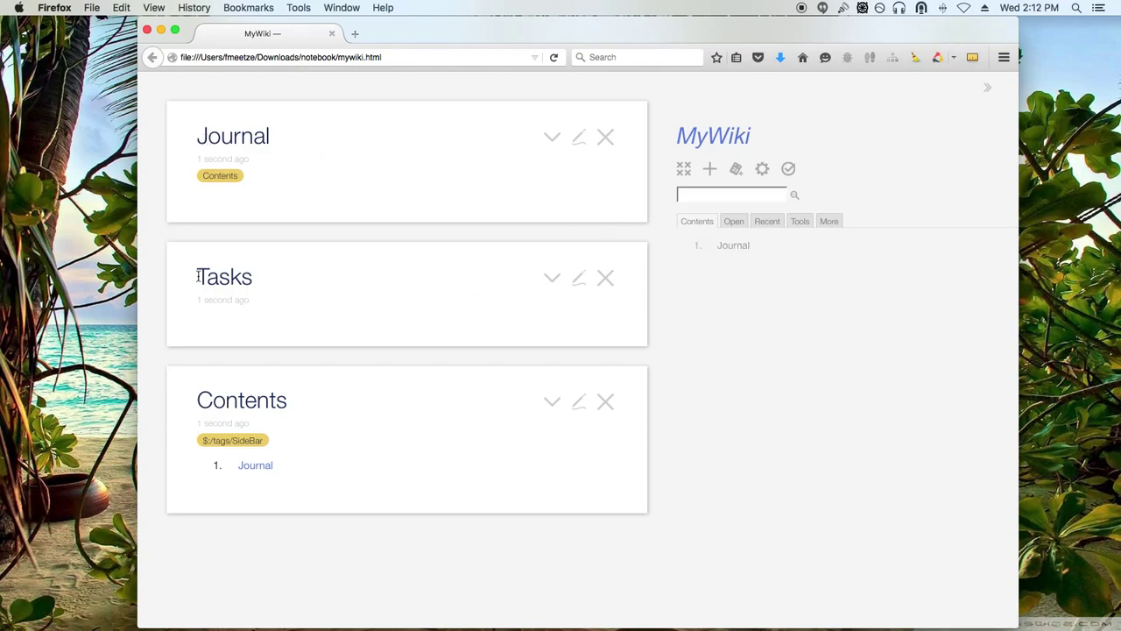
- Add the Contents tag to the Tasks tiddler, save it, and start a blank new tiddler
left_click(579, 278)
left_click(236, 200)
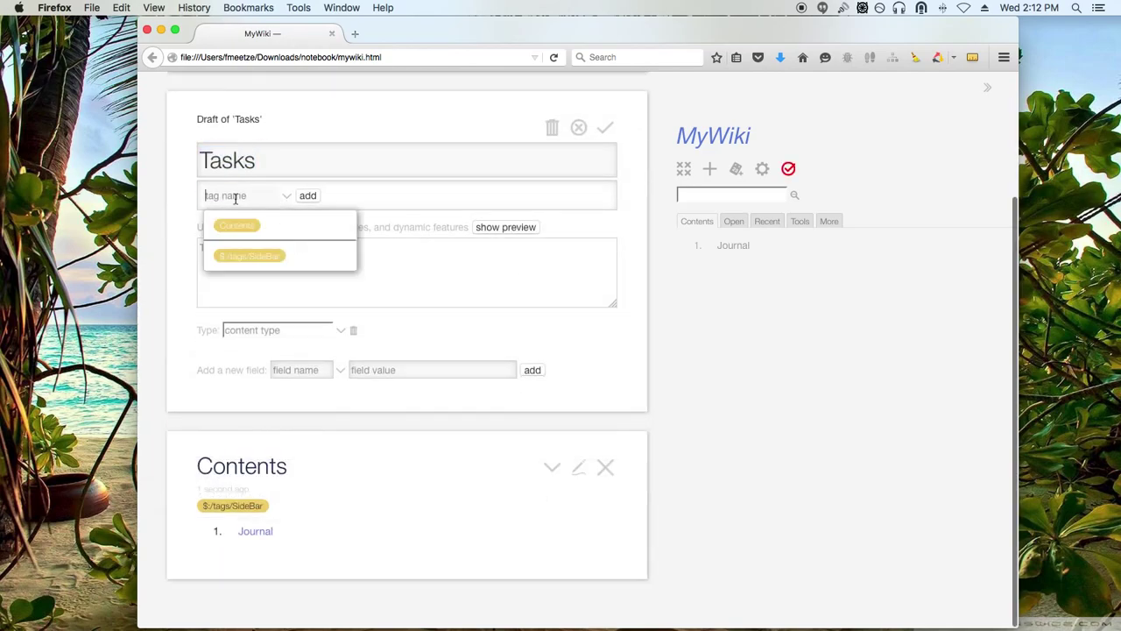
type("Contents")
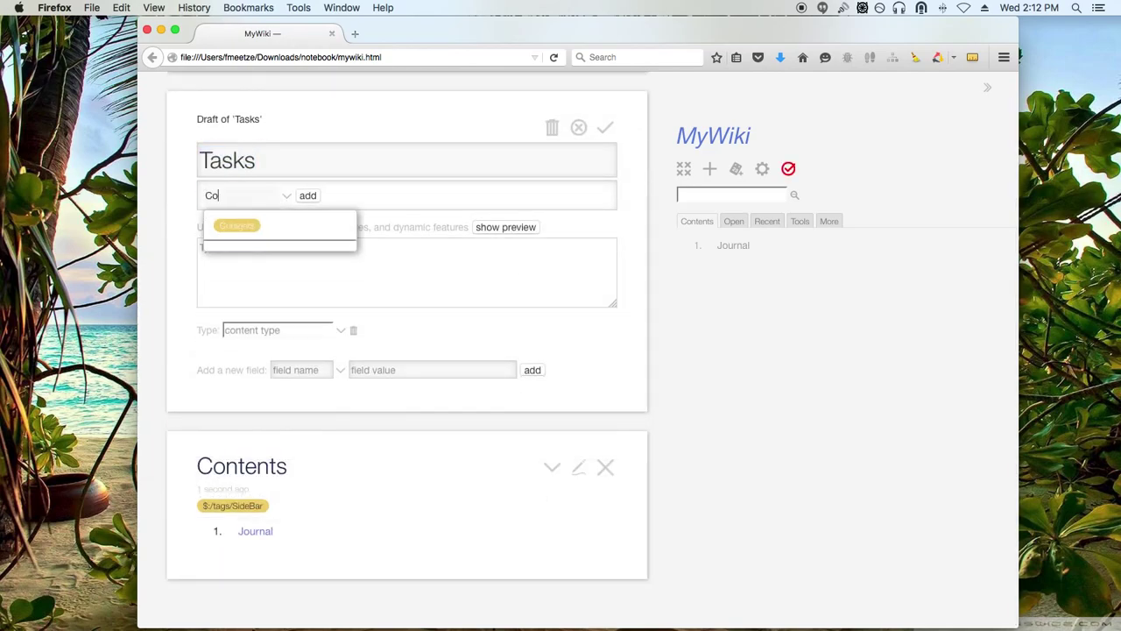
left_click(308, 195)
left_click(606, 128)
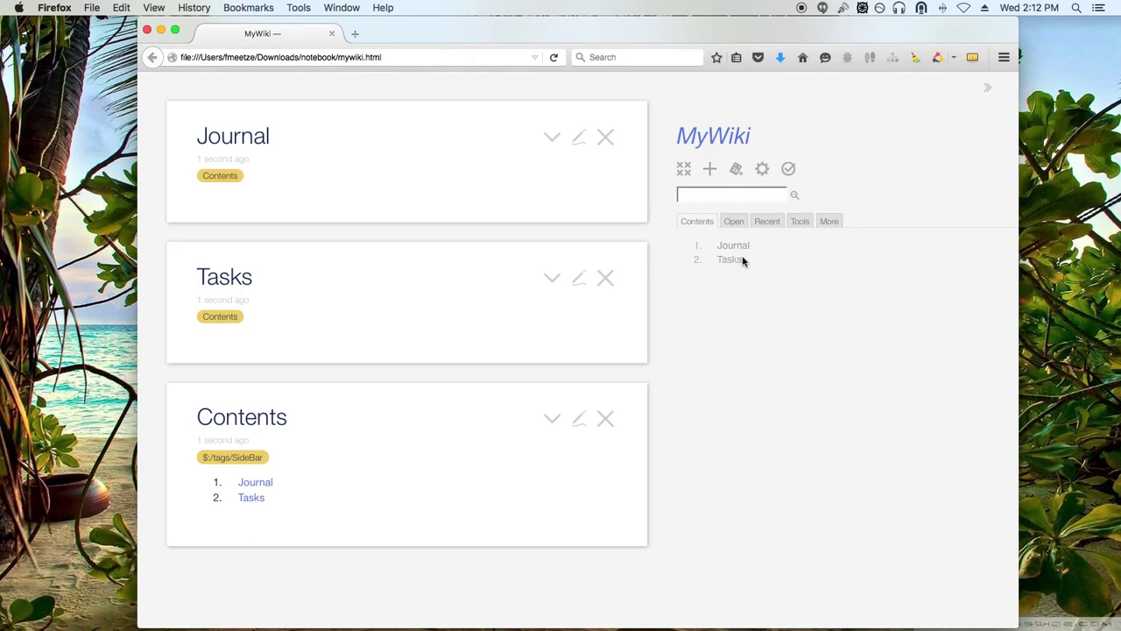
left_click(710, 170)
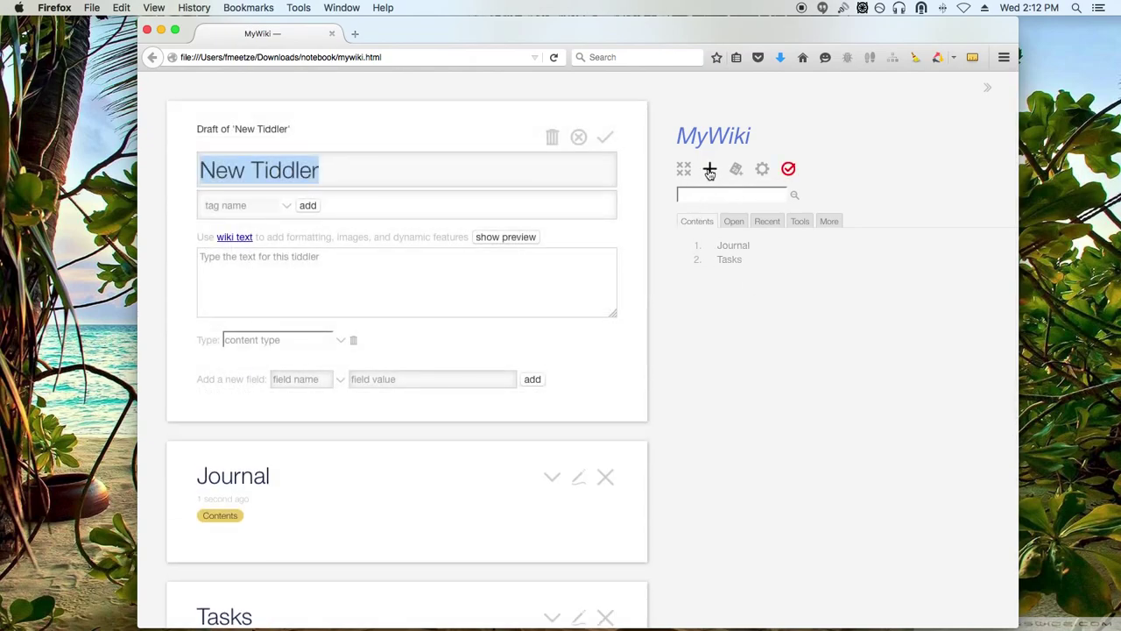
- Title the new tiddler 'ToDo', tag it Tasks, and save it
type("ToDO")
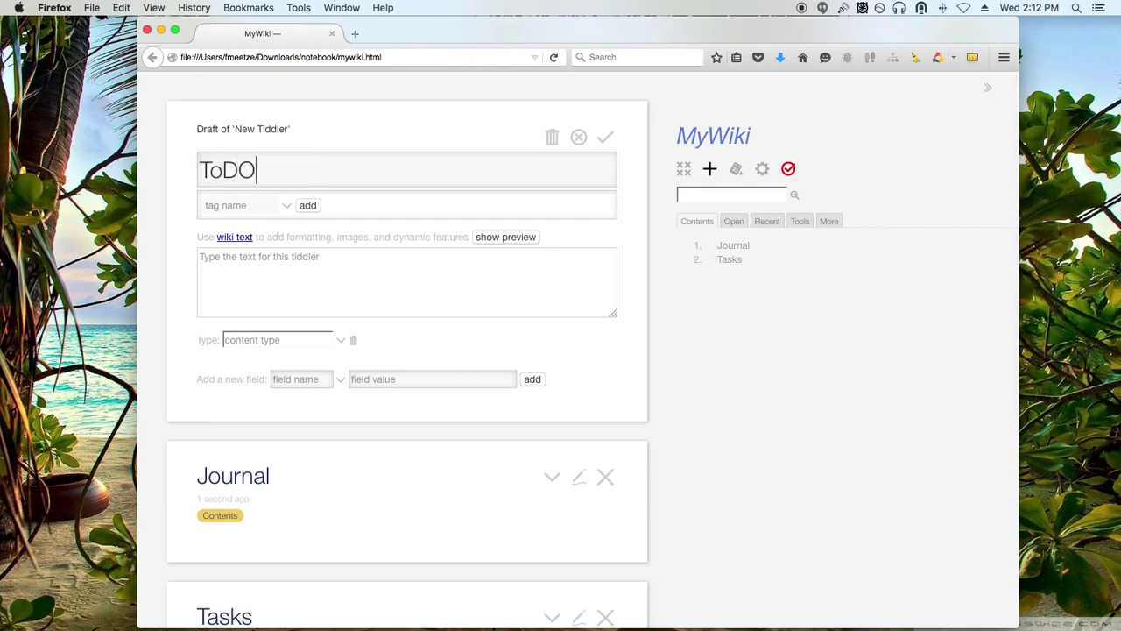
key("BackSpace")
type("o")
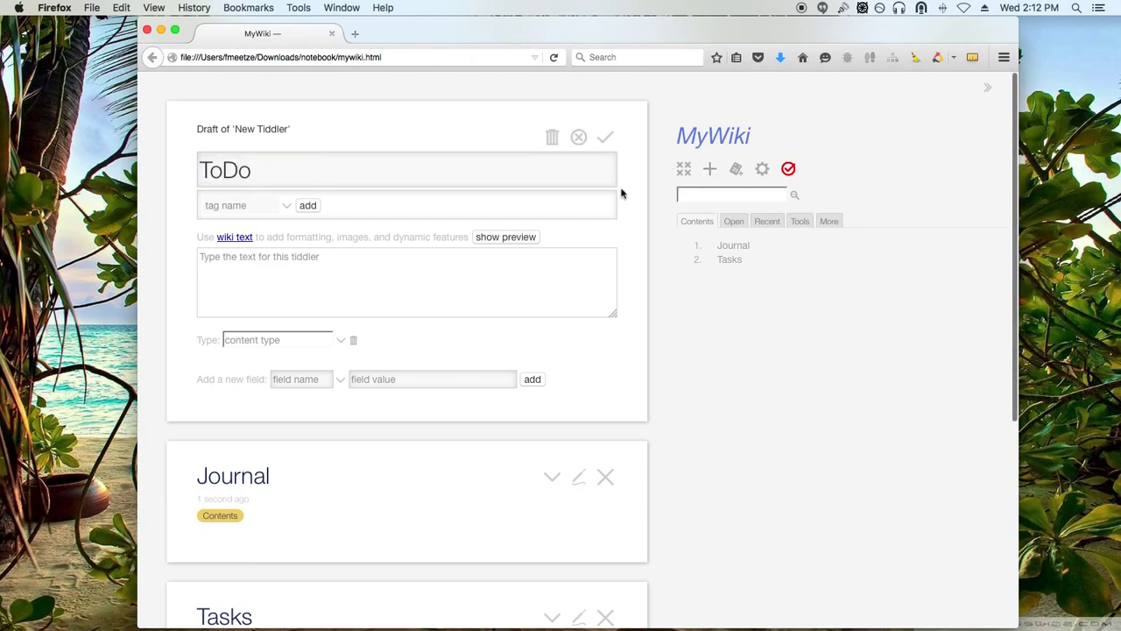
left_click(236, 207)
type("T")
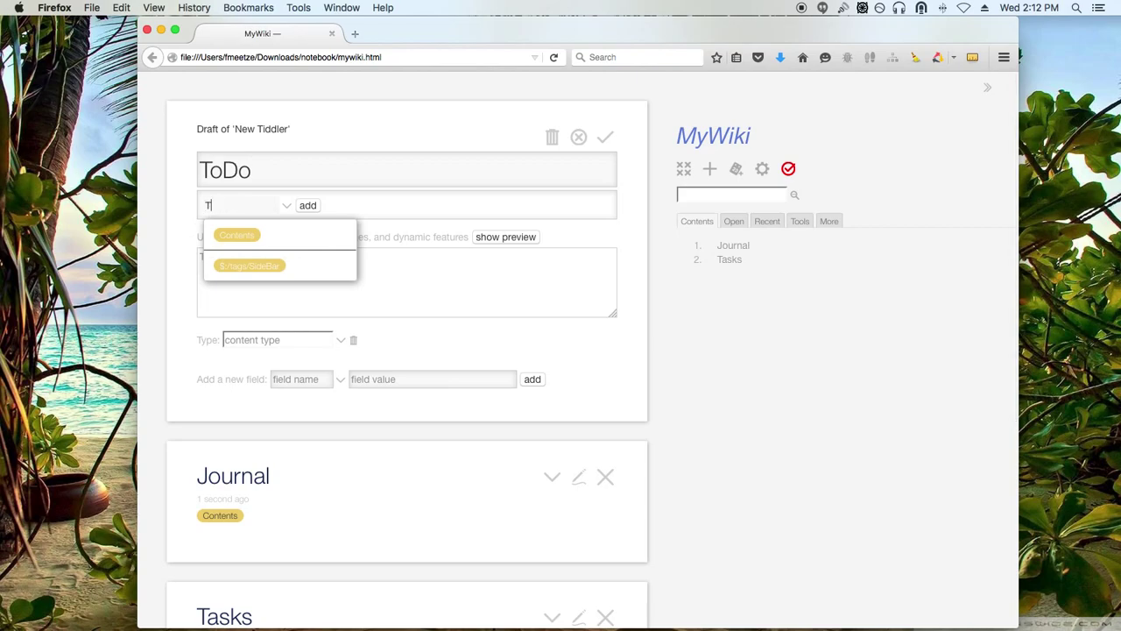
type("asks")
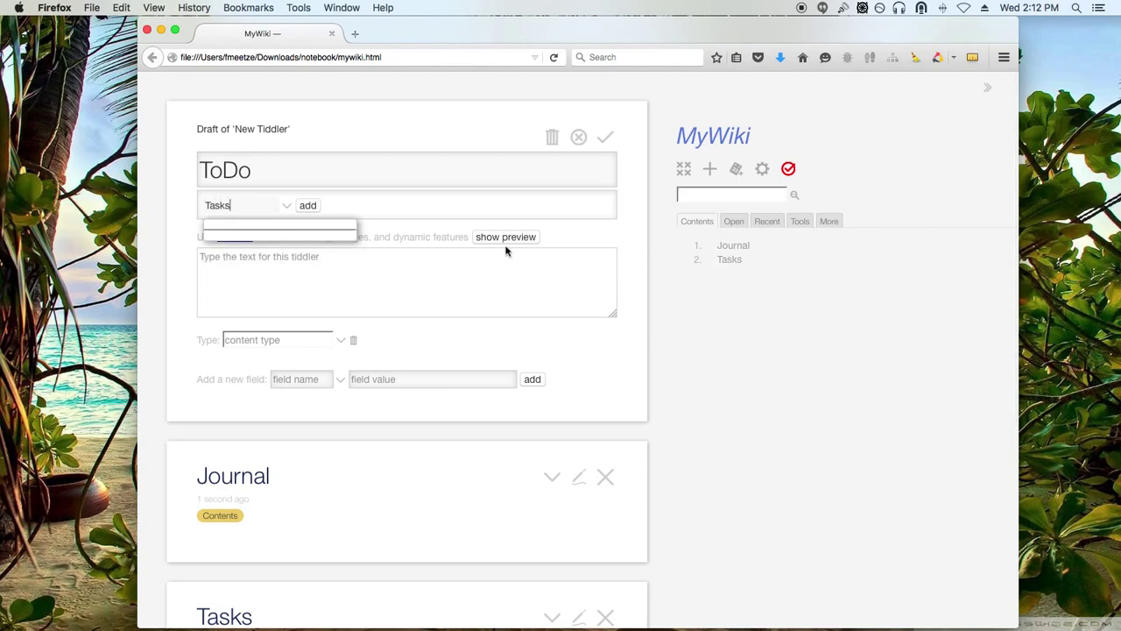
left_click(313, 207)
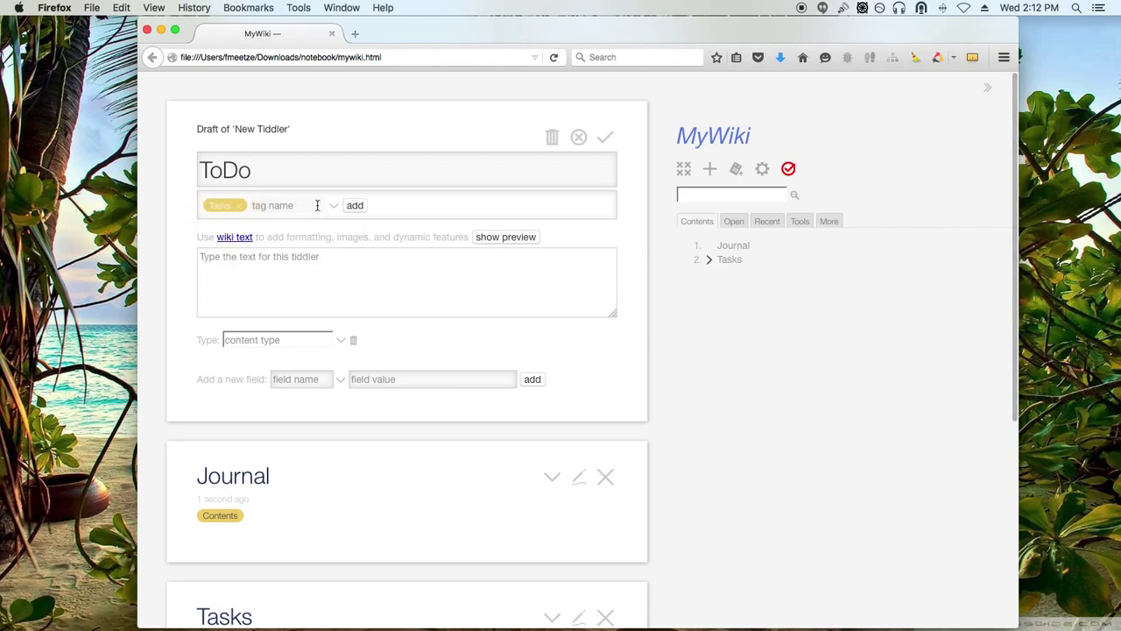
left_click(606, 141)
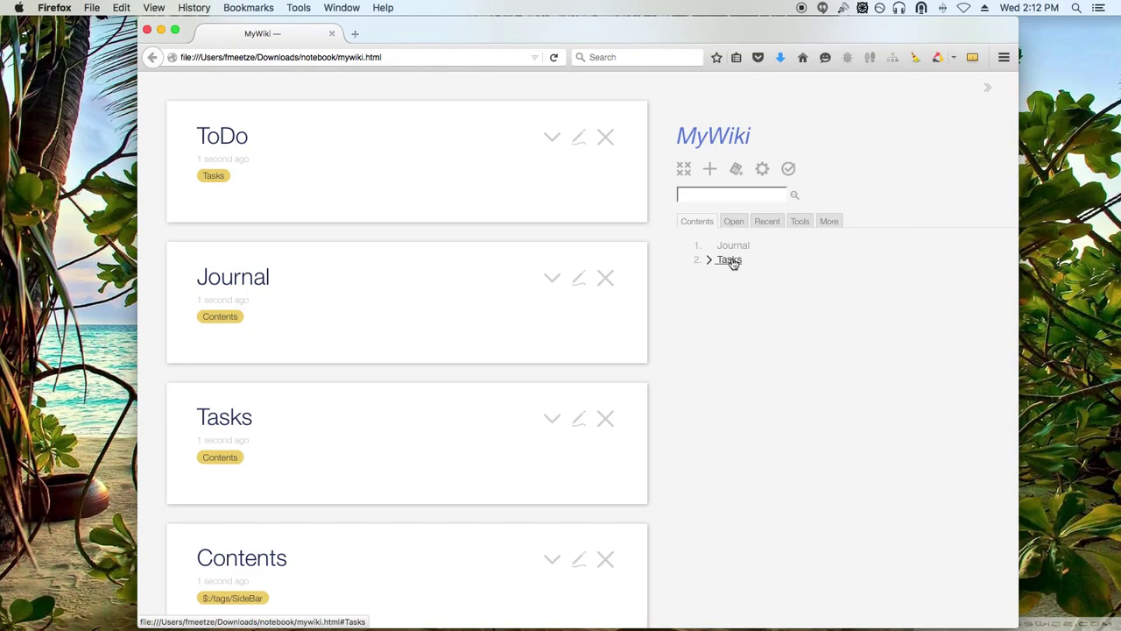
key("super+equal")
key("super+equal")
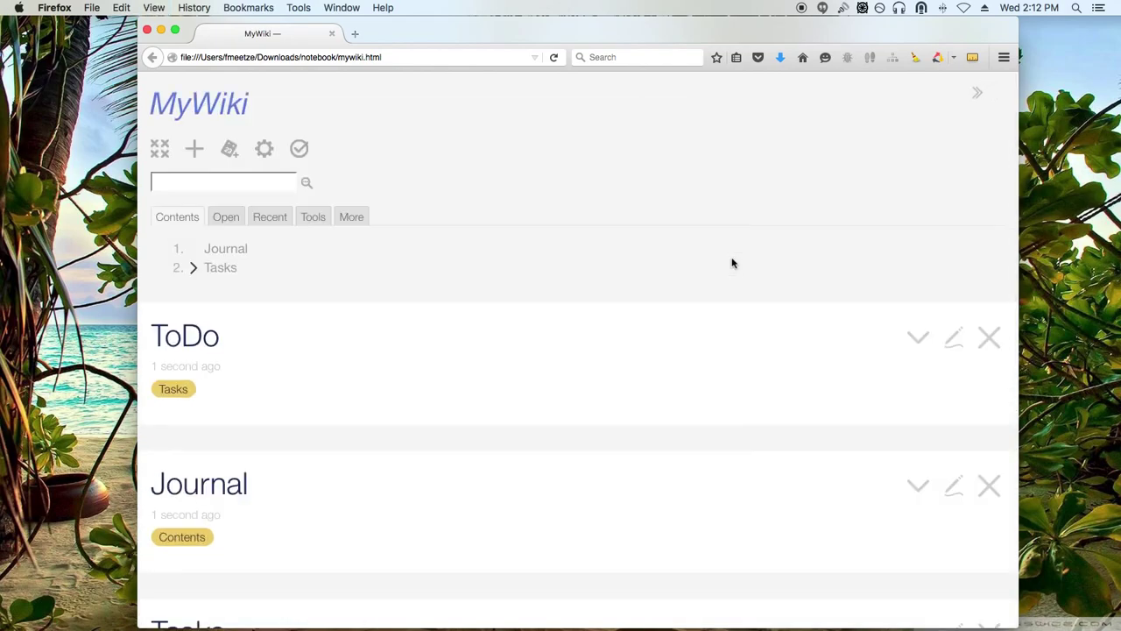
- Toggle the Tasks branch in the sidebar Contents tree, leaving it expanded to show ToDo
key("super+minus")
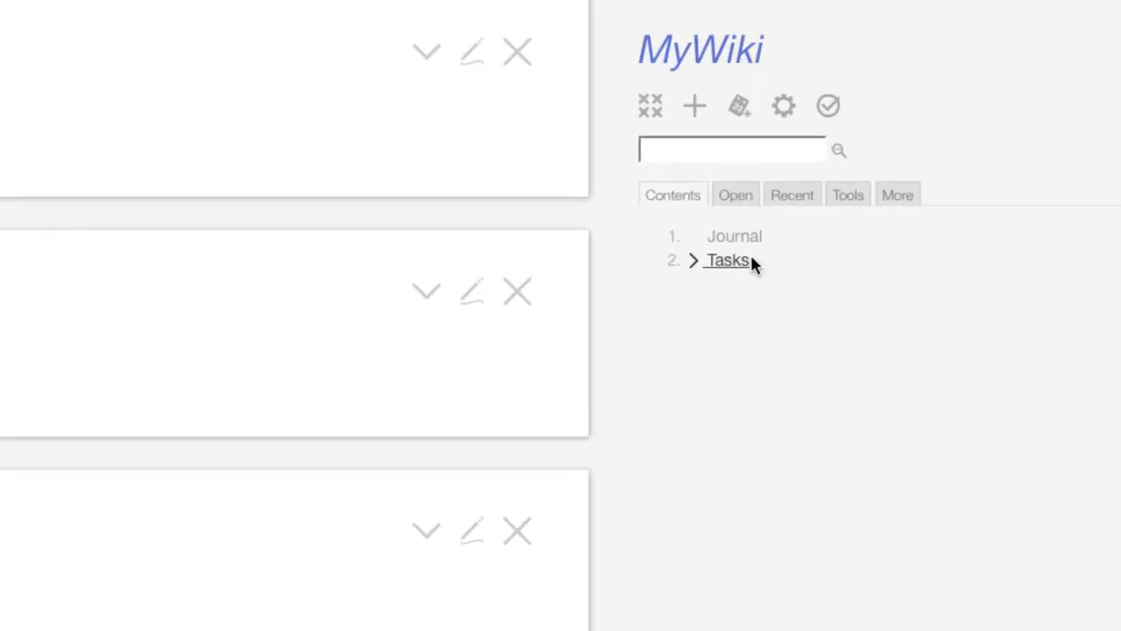
left_click(695, 265)
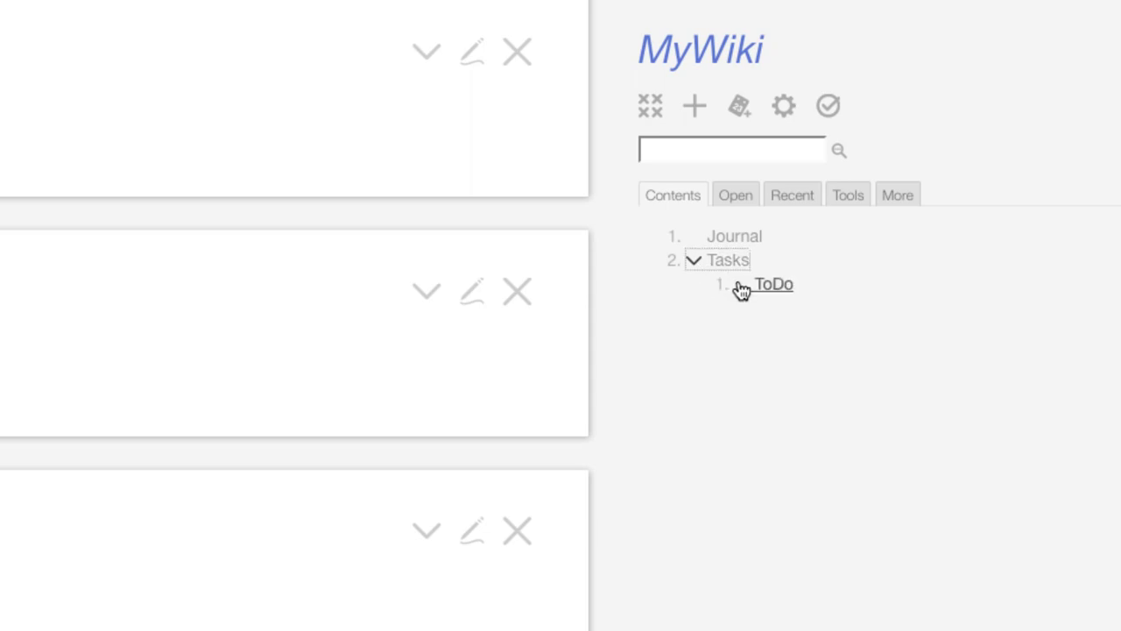
left_click(696, 265)
left_click(696, 265)
left_click(696, 265)
left_click(696, 264)
left_click(697, 265)
left_click(696, 265)
left_click(700, 267)
left_click(694, 269)
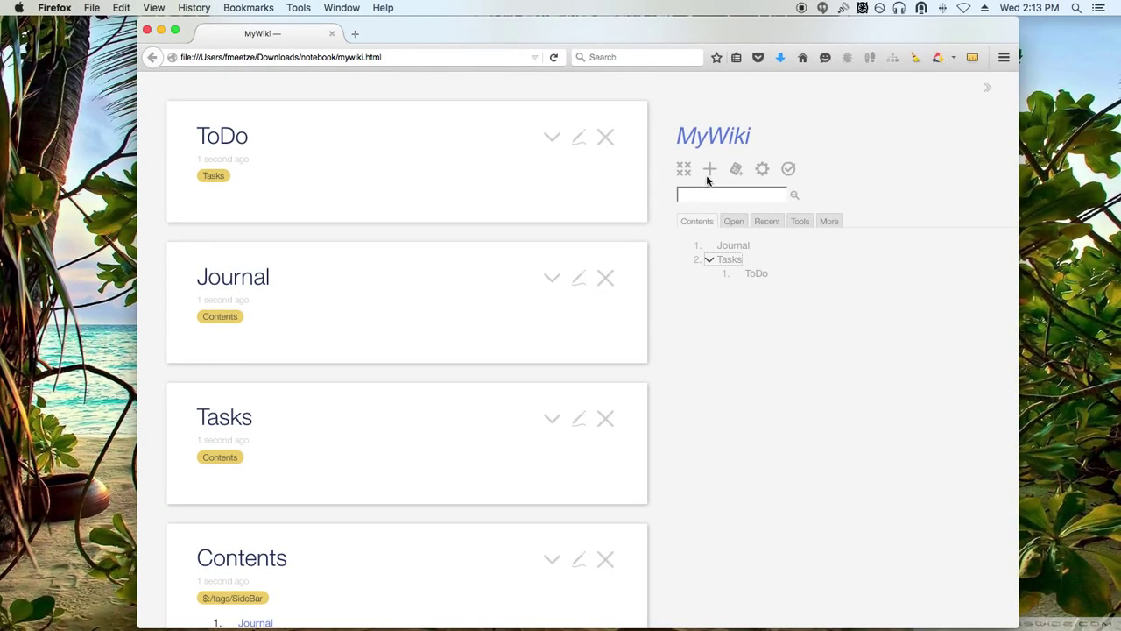
- Create a tiddler titled 'Completed', give it the Tasks tag, and save it
left_click(712, 170)
type("Co")
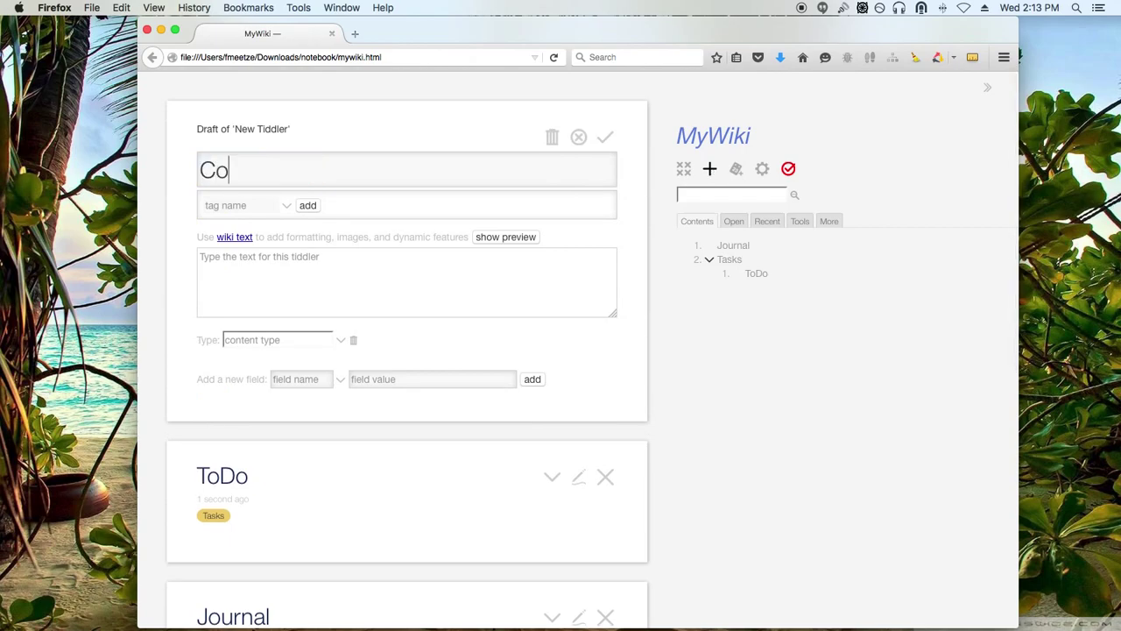
type("m")
key("BackSpace")
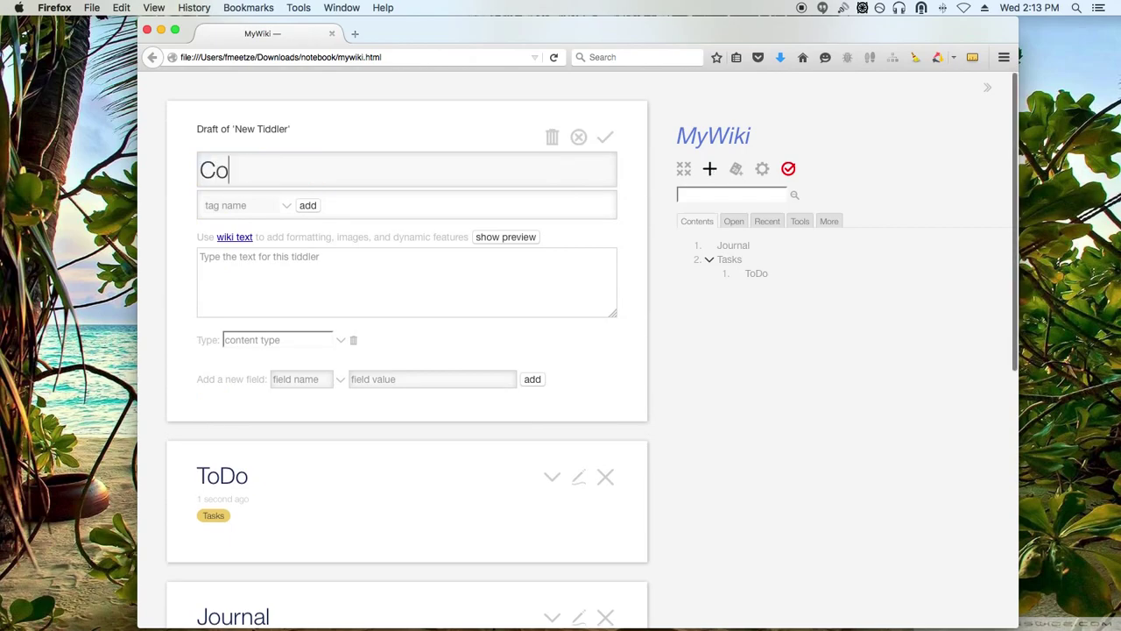
type("mpleted")
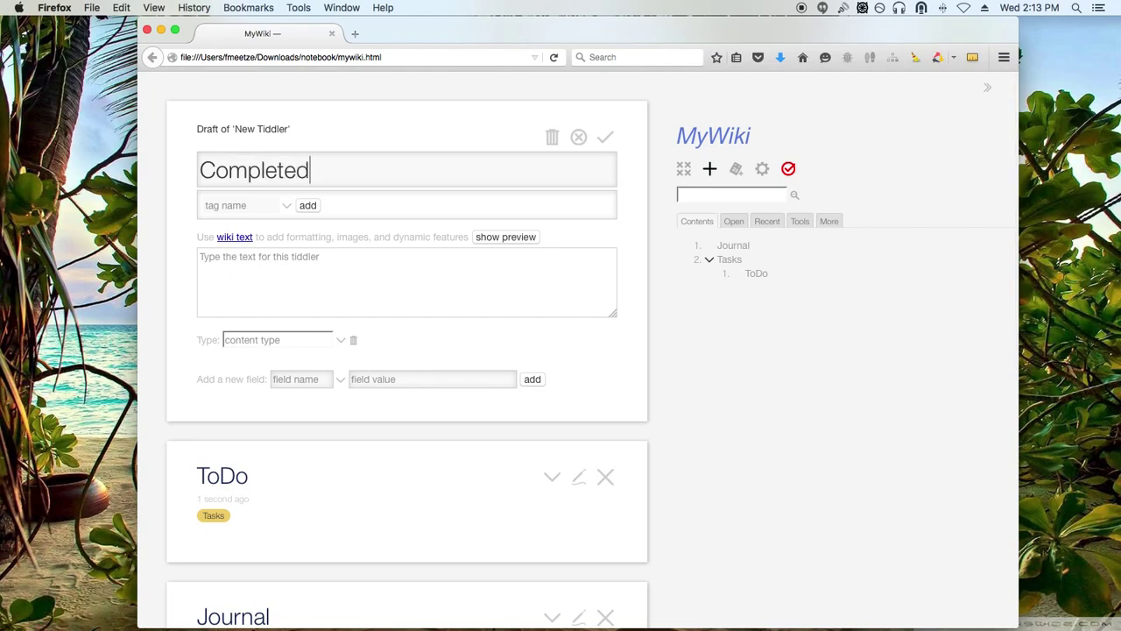
left_click(215, 204)
type("Tasks")
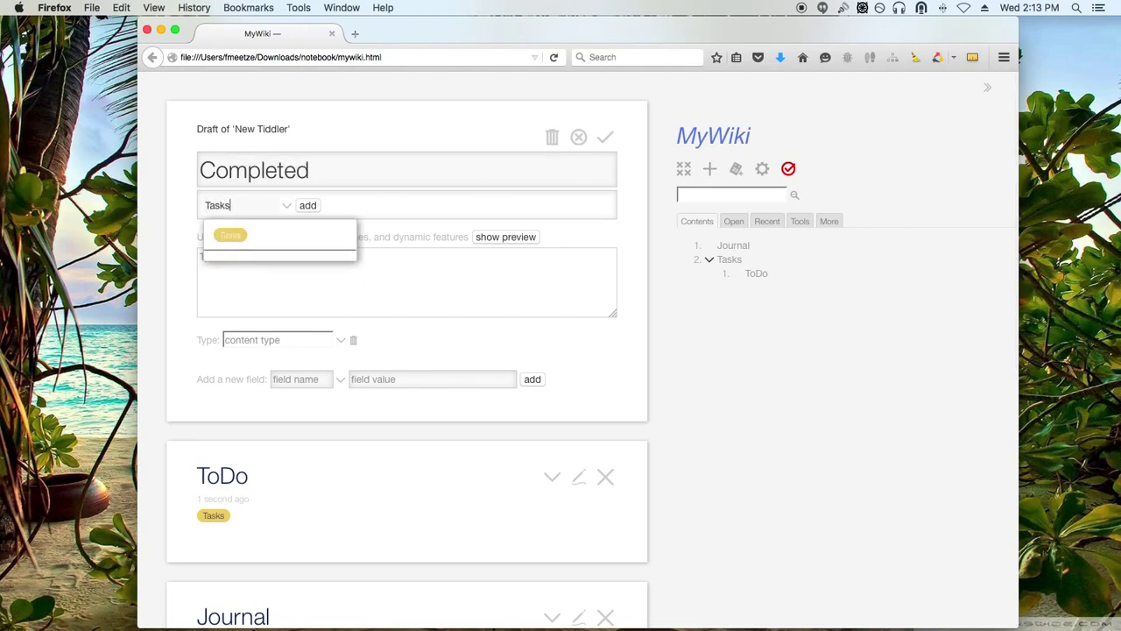
left_click(605, 136)
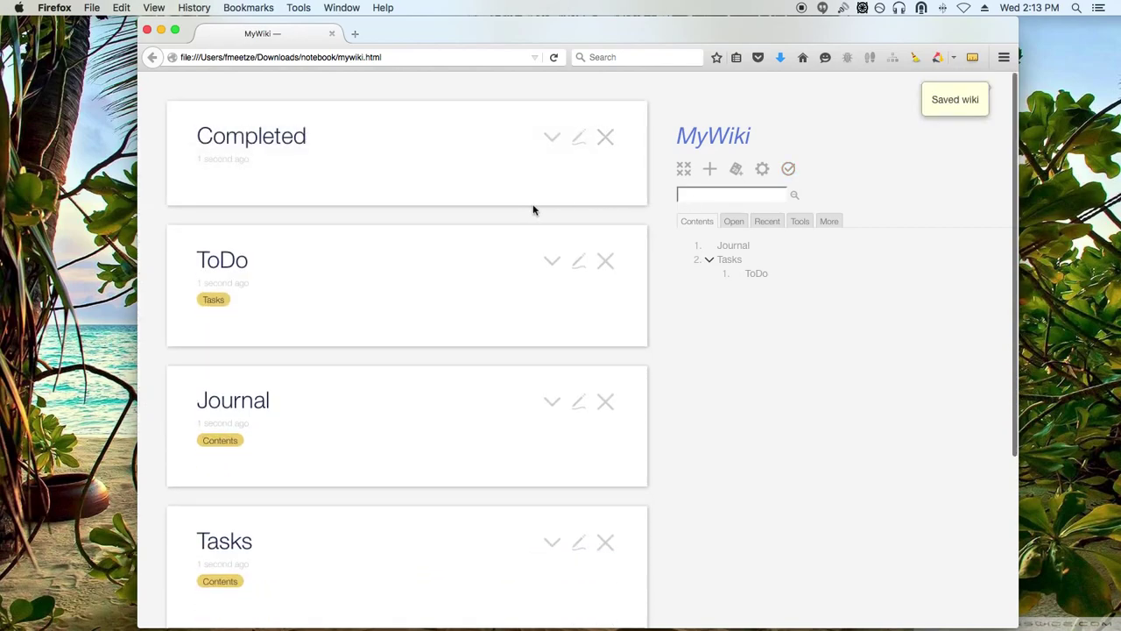
left_click(577, 140)
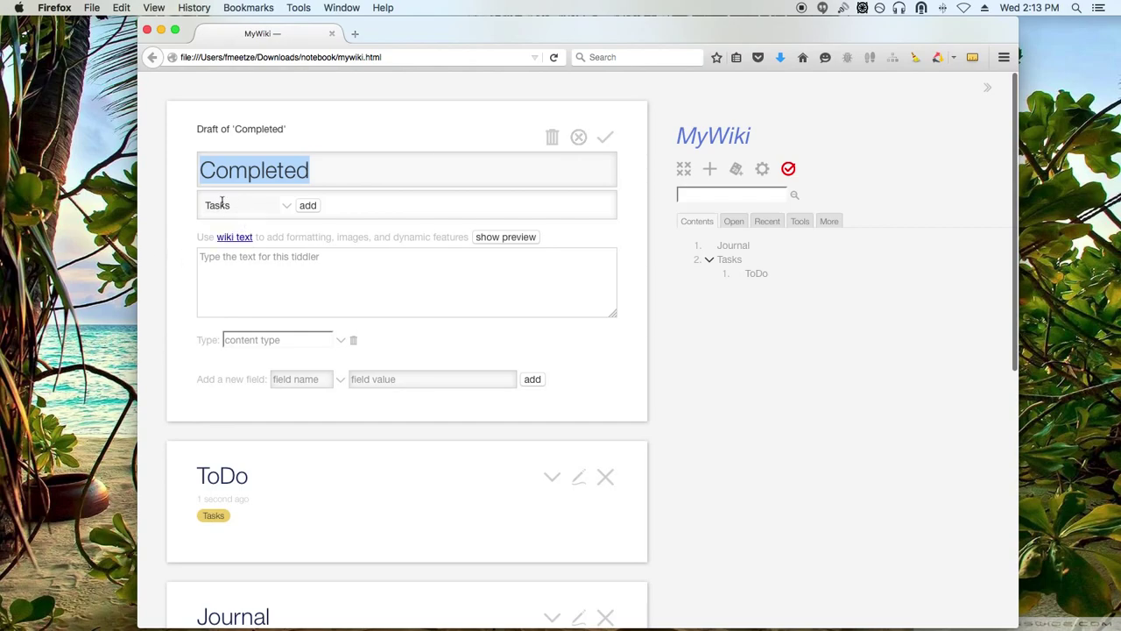
left_click(305, 207)
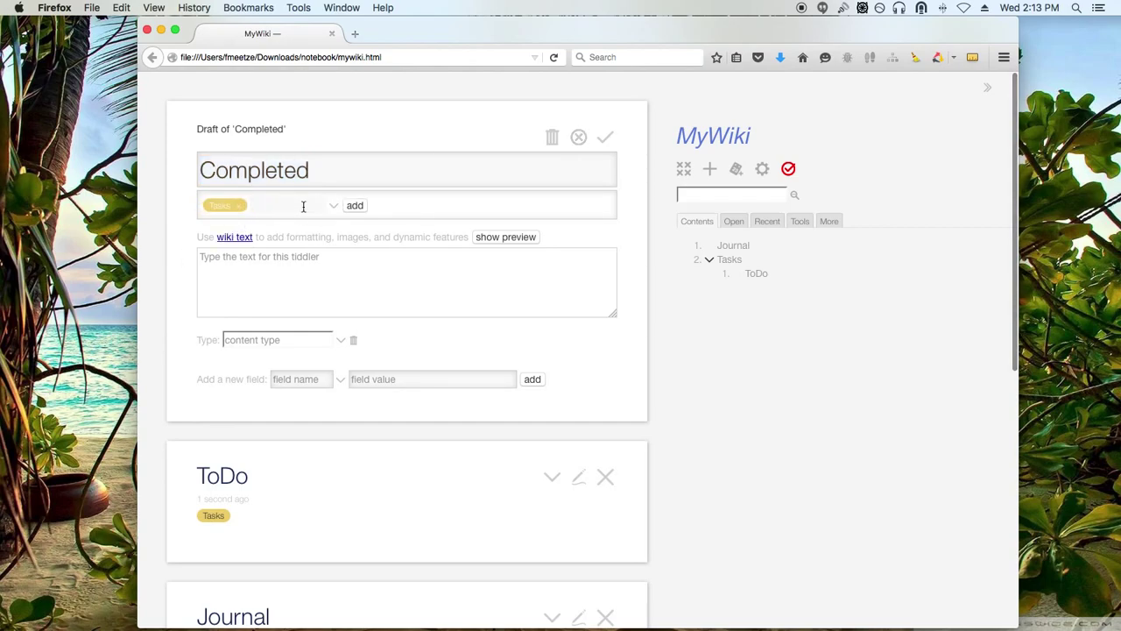
left_click(604, 138)
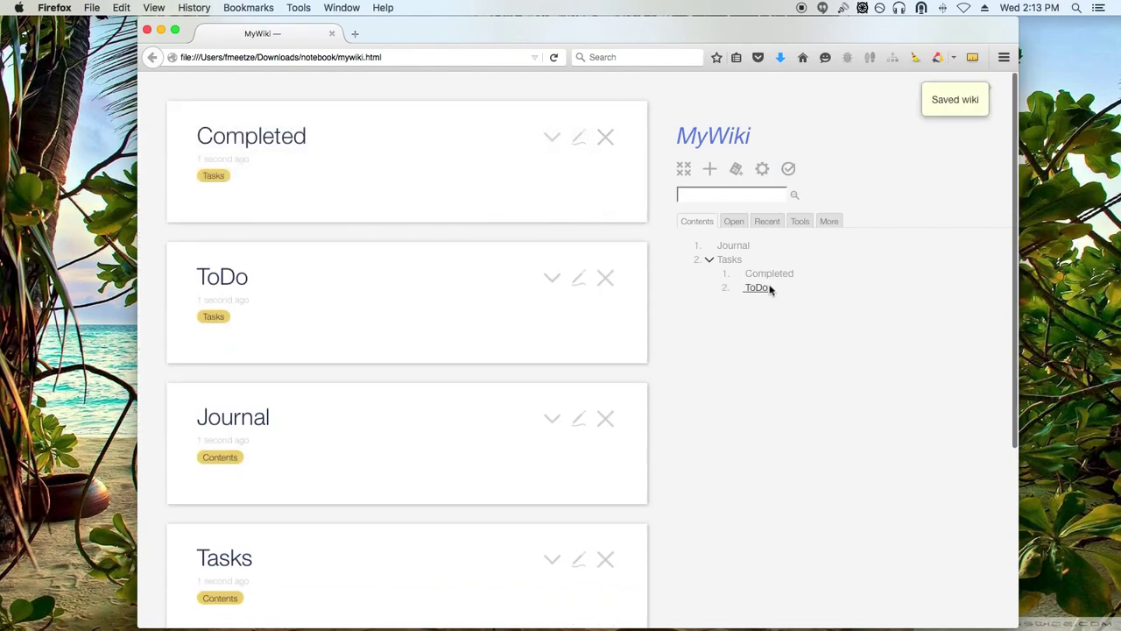
- Expand the Tasks node in the Contents tiddler's tree to reveal Completed and ToDo
scroll(508, 482, "down", 5)
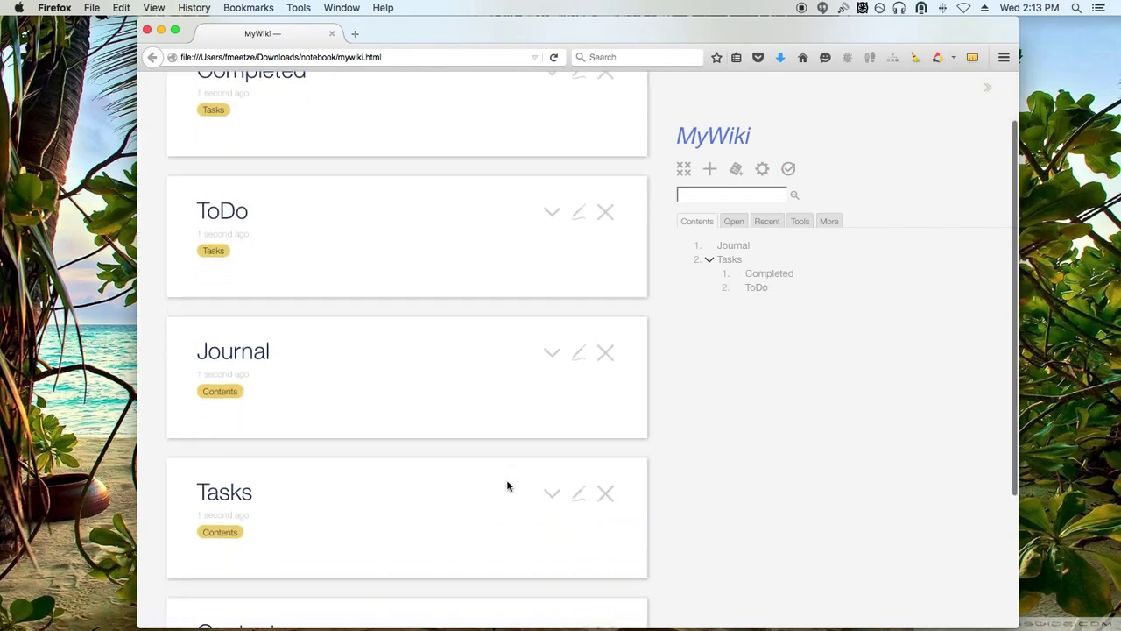
scroll(508, 485, "up", 5)
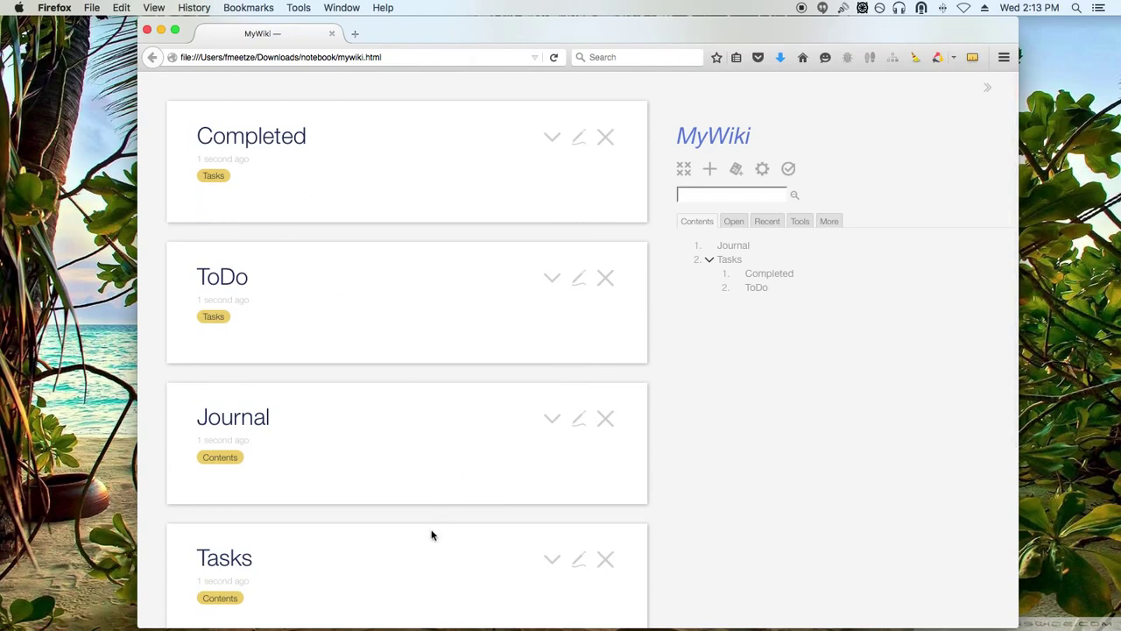
scroll(431, 535, "down", 5)
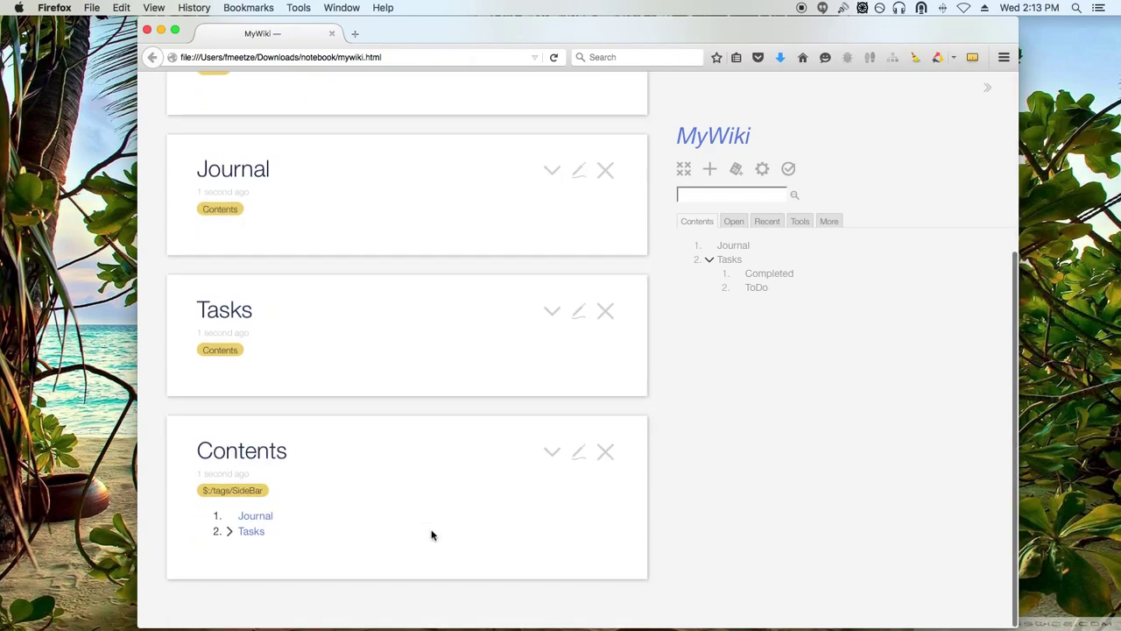
left_click(230, 534)
left_click(230, 535)
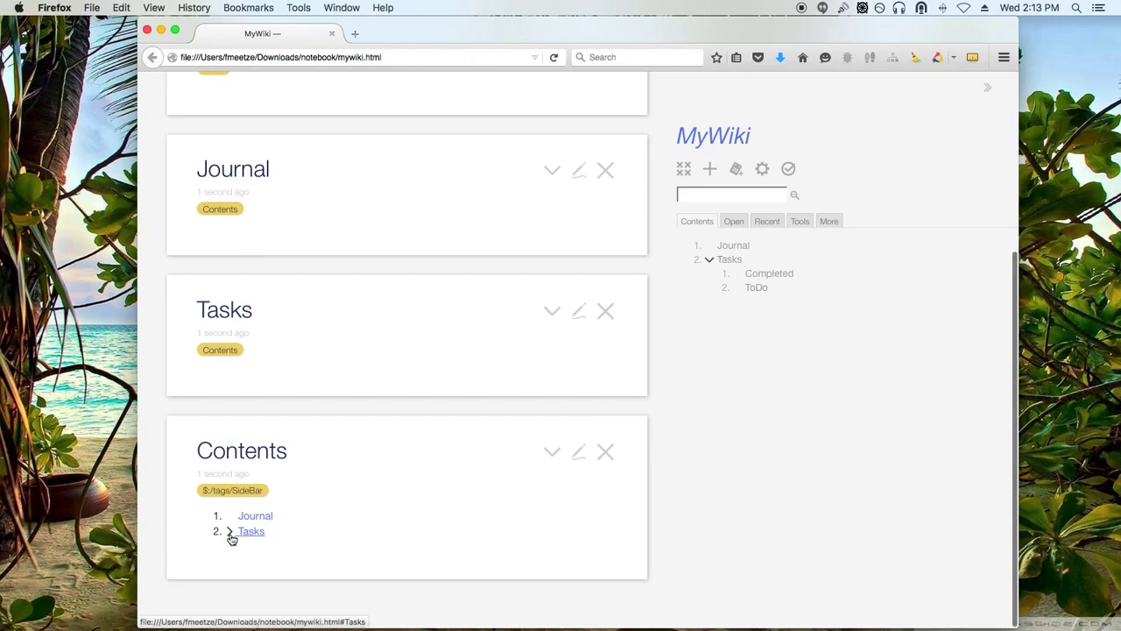
left_click(229, 533)
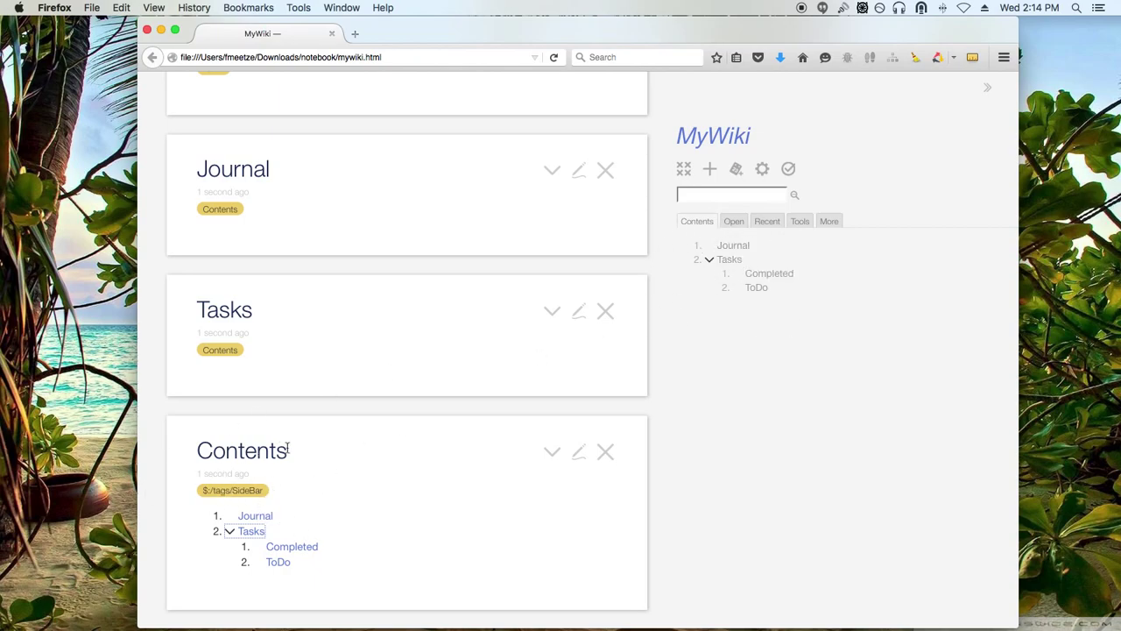
scroll(561, 346, "up", 5)
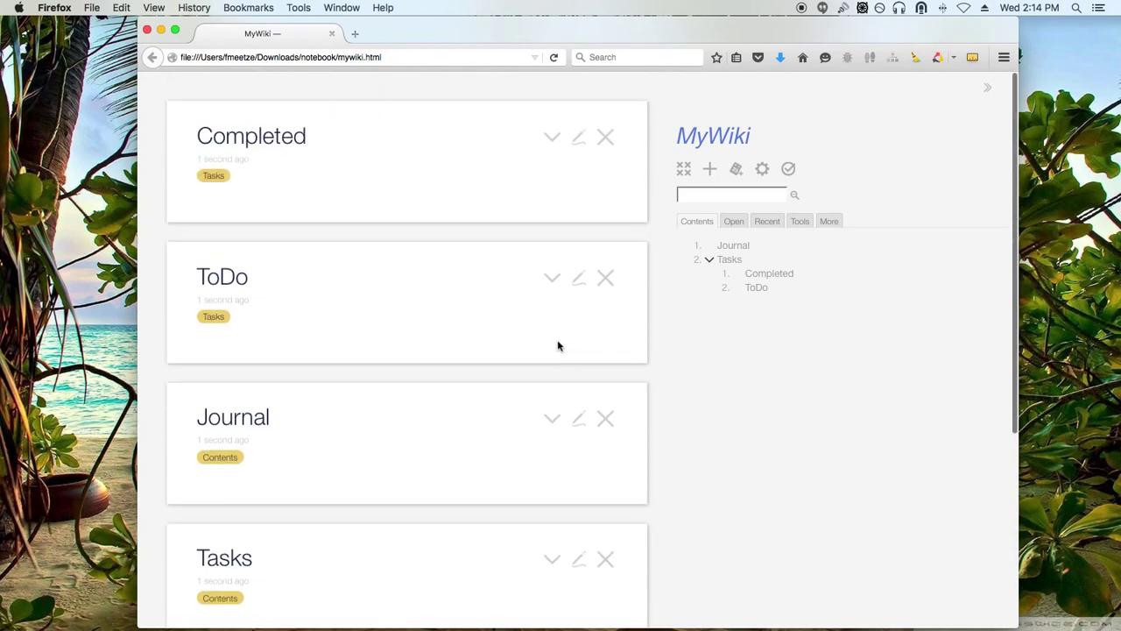
- Close all open tiddlers and return to the sidebar Contents tab
left_click(683, 169)
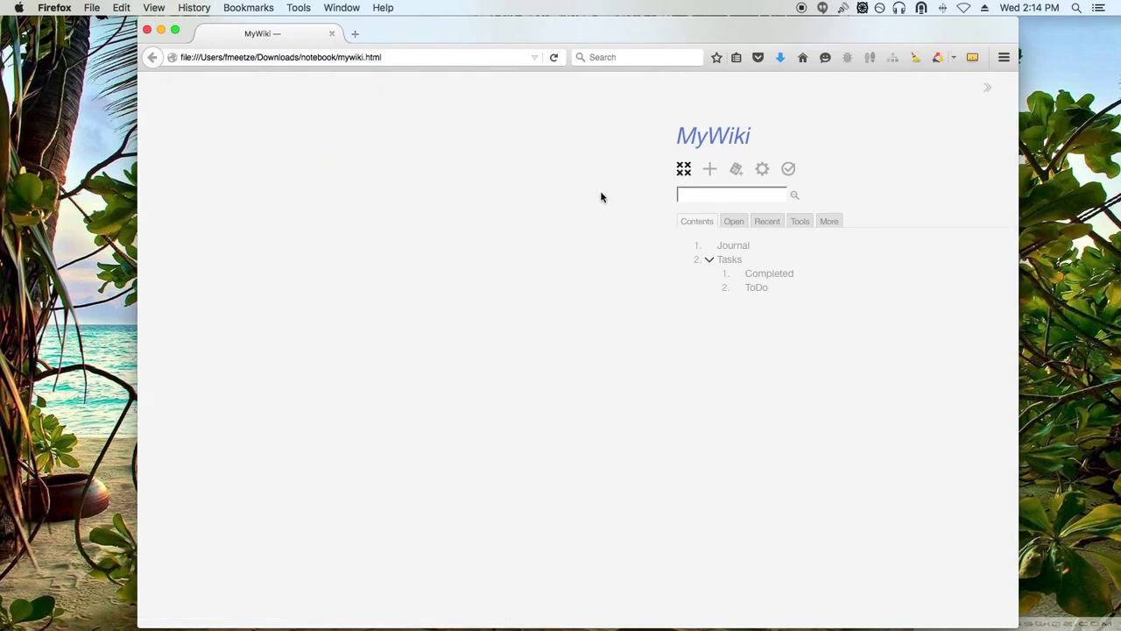
left_click(767, 220)
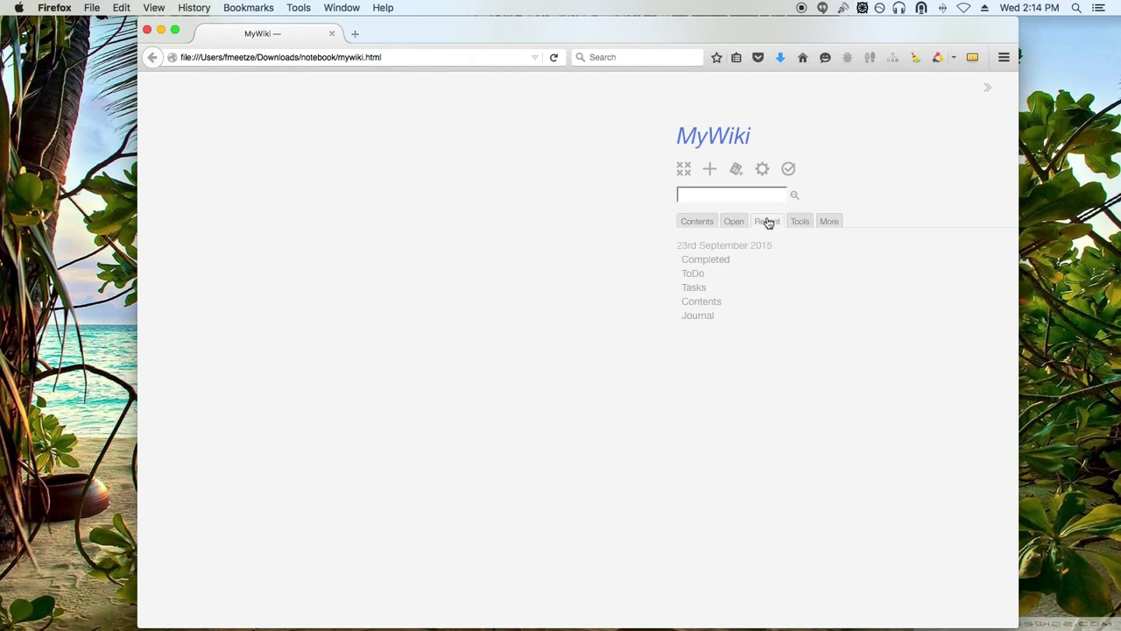
left_click(696, 221)
- Leave Tasks expanded in the sidebar tree, showing Completed and ToDo, on the Contents tab
left_click(709, 261)
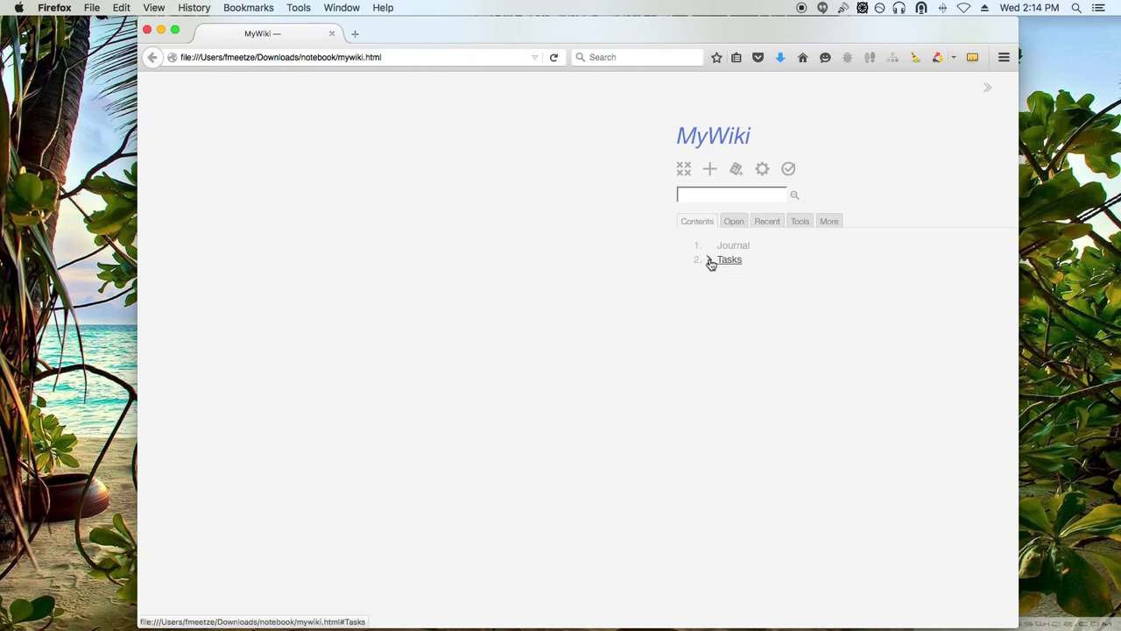
left_click(709, 262)
left_click(710, 261)
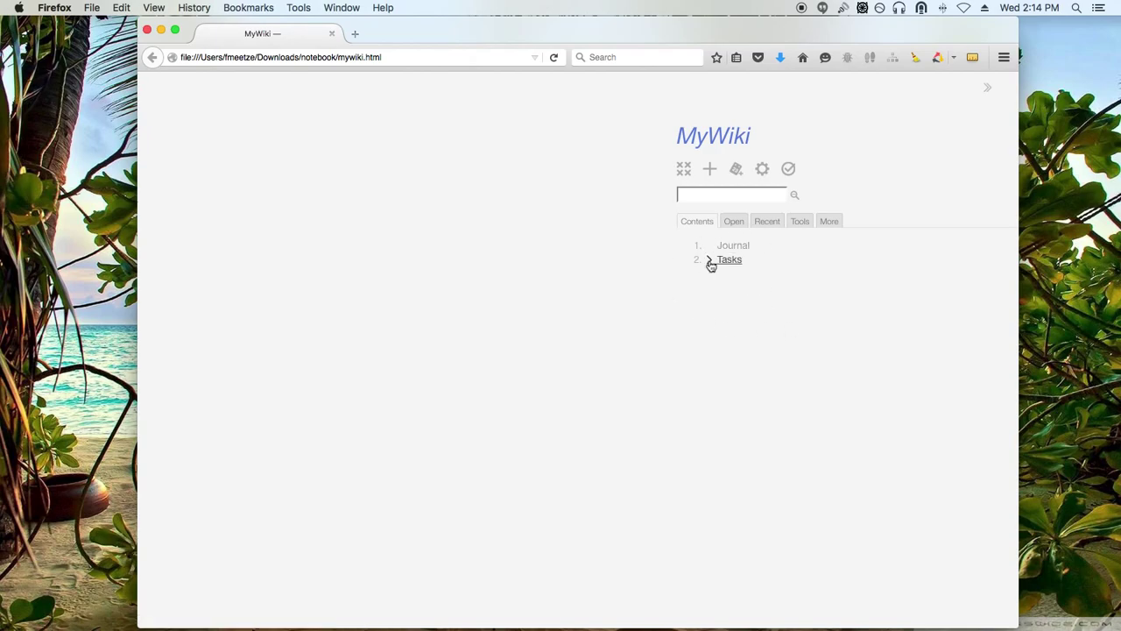
left_click(734, 222)
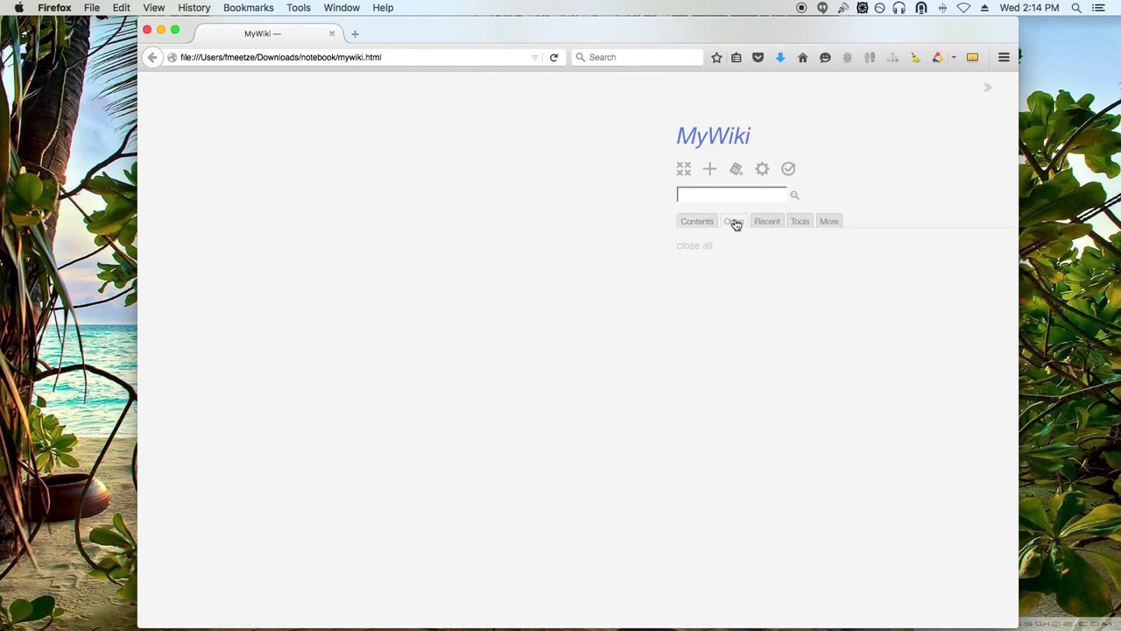
left_click(689, 221)
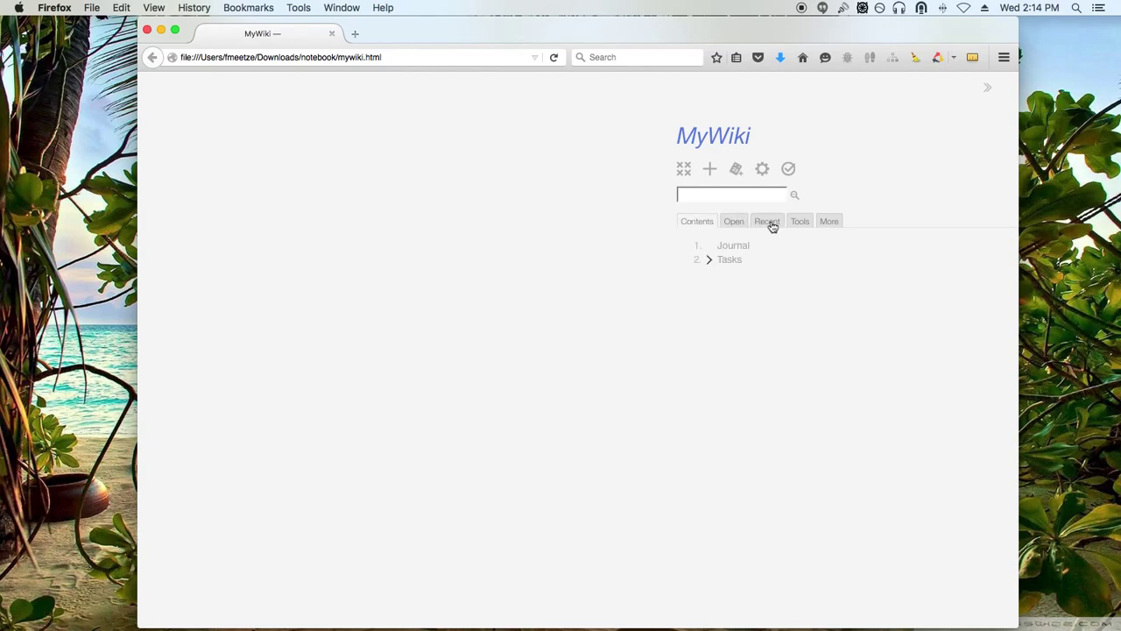
left_click(709, 259)
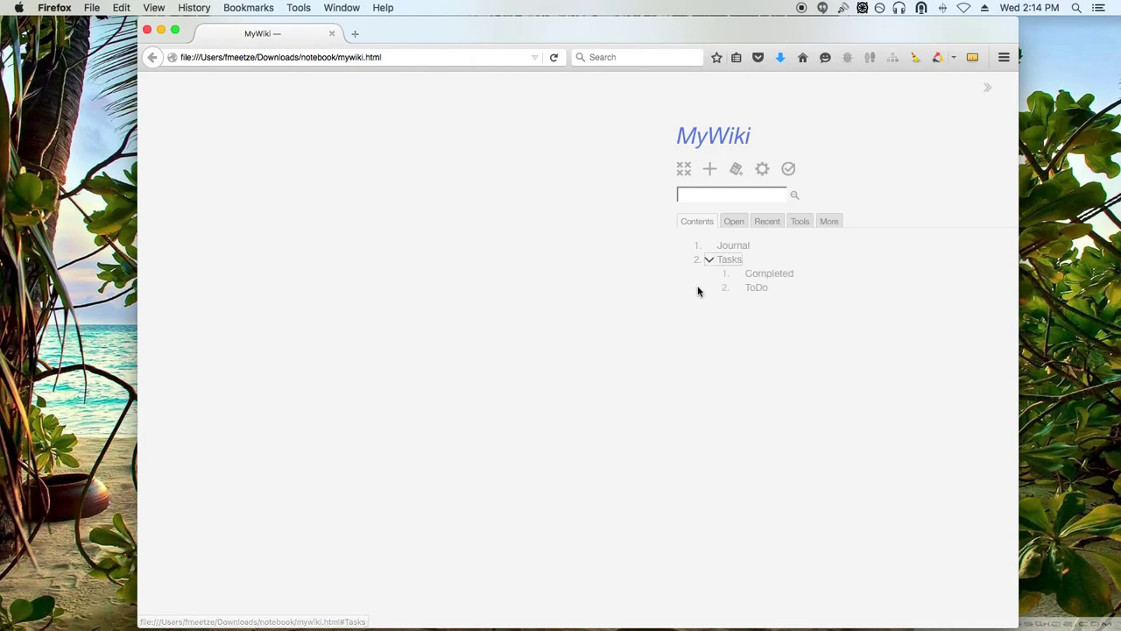
left_click(735, 223)
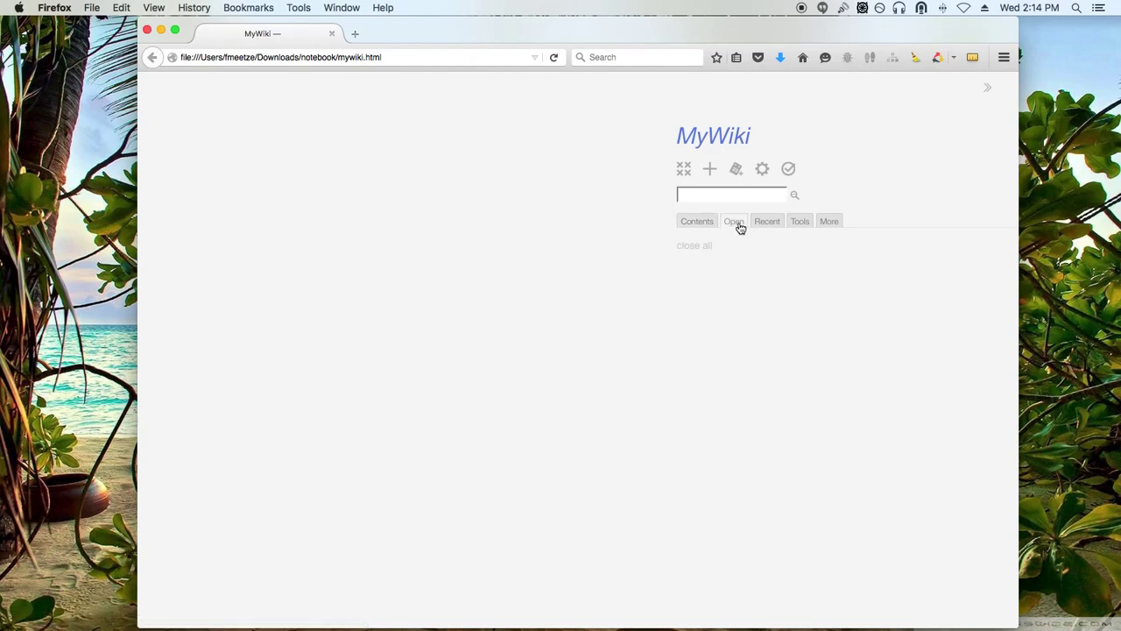
left_click(697, 223)
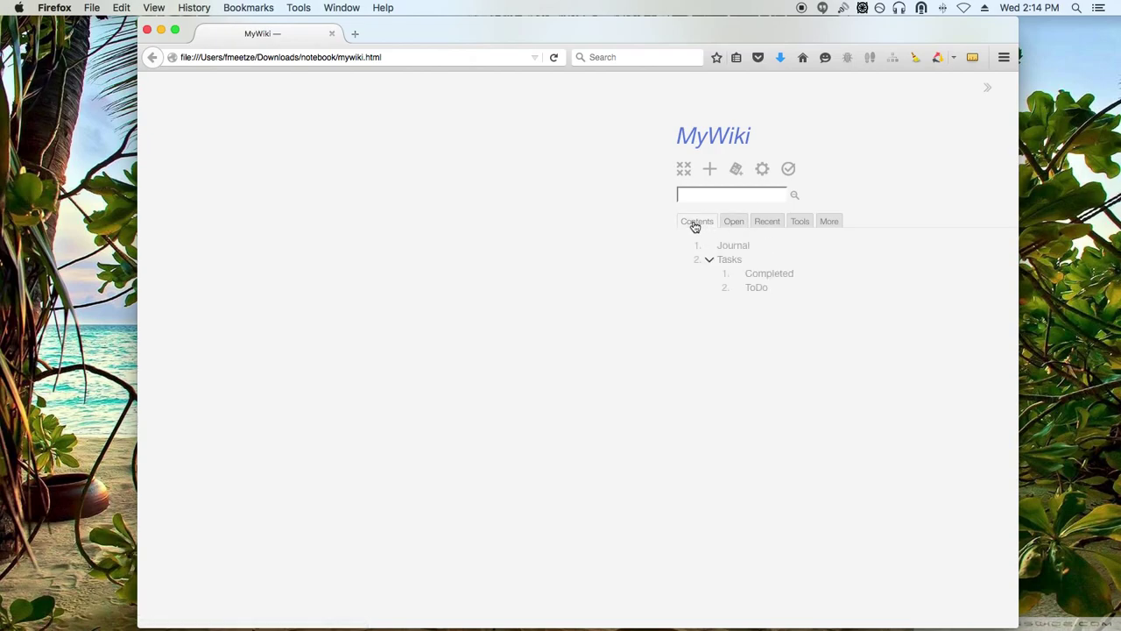
- Open Completed from the Recent tab, leave its edit draft unchanged, and close it
left_click(775, 226)
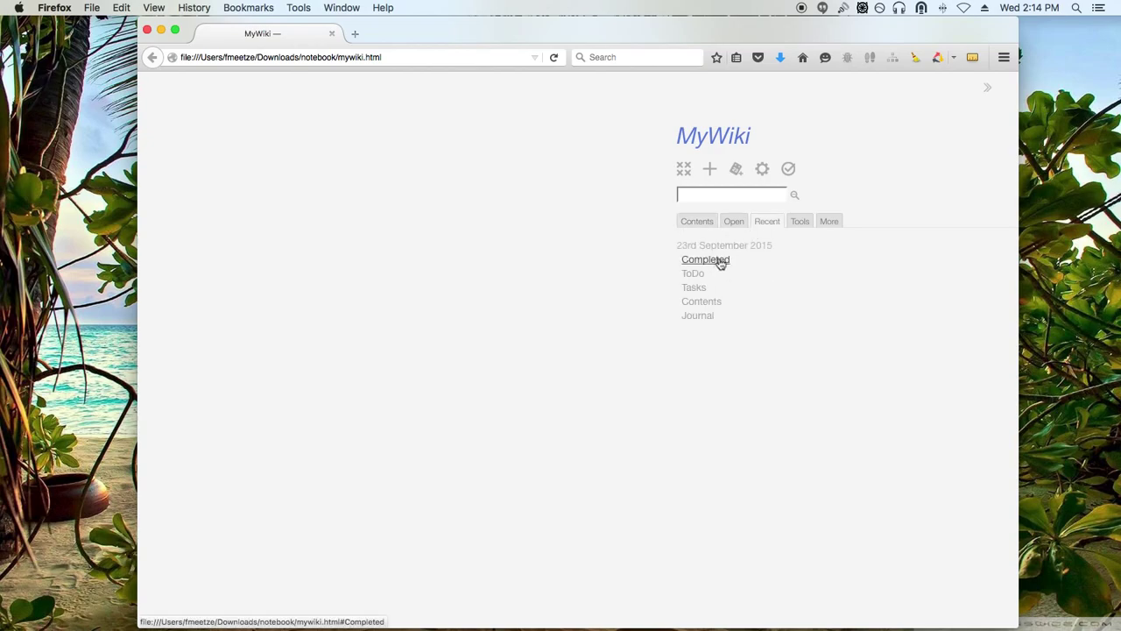
left_click(721, 260)
left_click(578, 138)
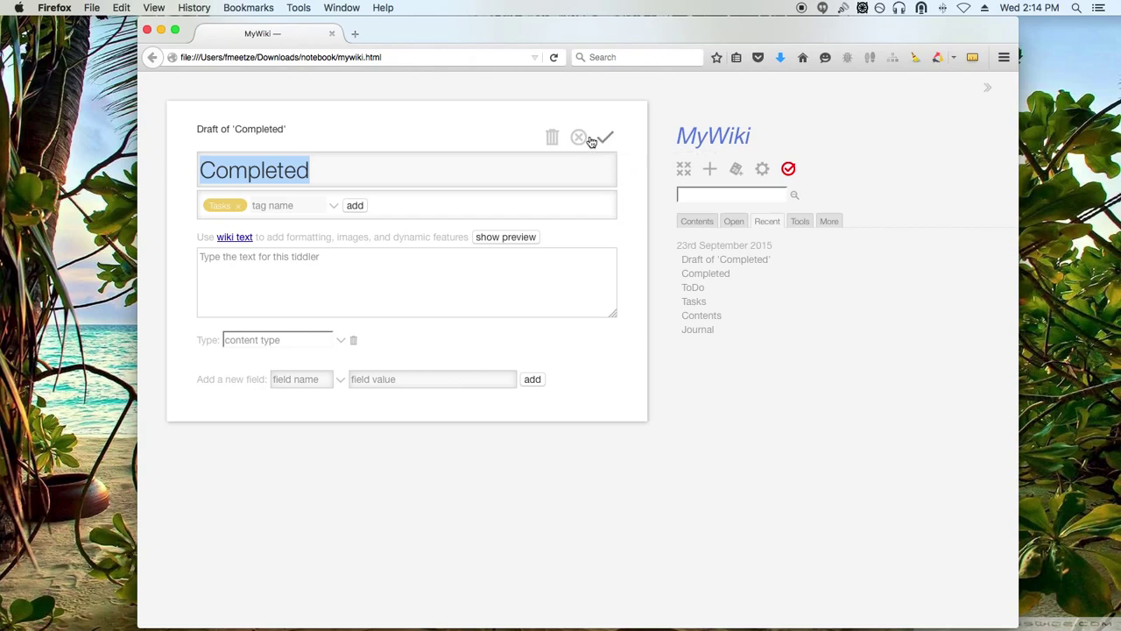
left_click(580, 138)
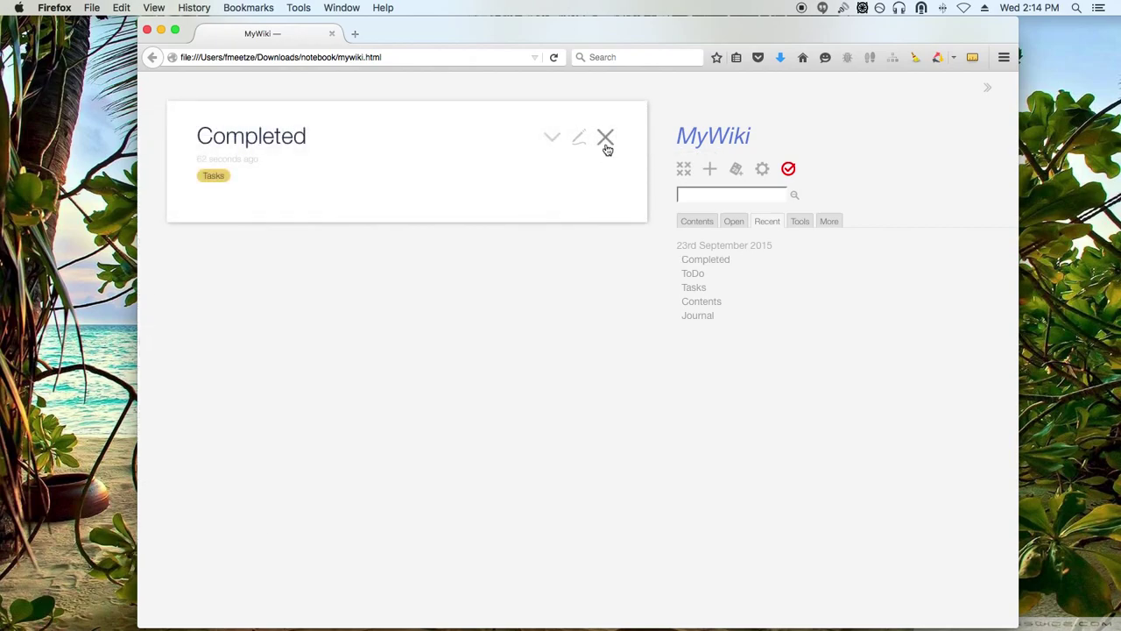
left_click(605, 143)
- Re-save Journal unchanged and close it, then open Contents as an editing draft
left_click(698, 316)
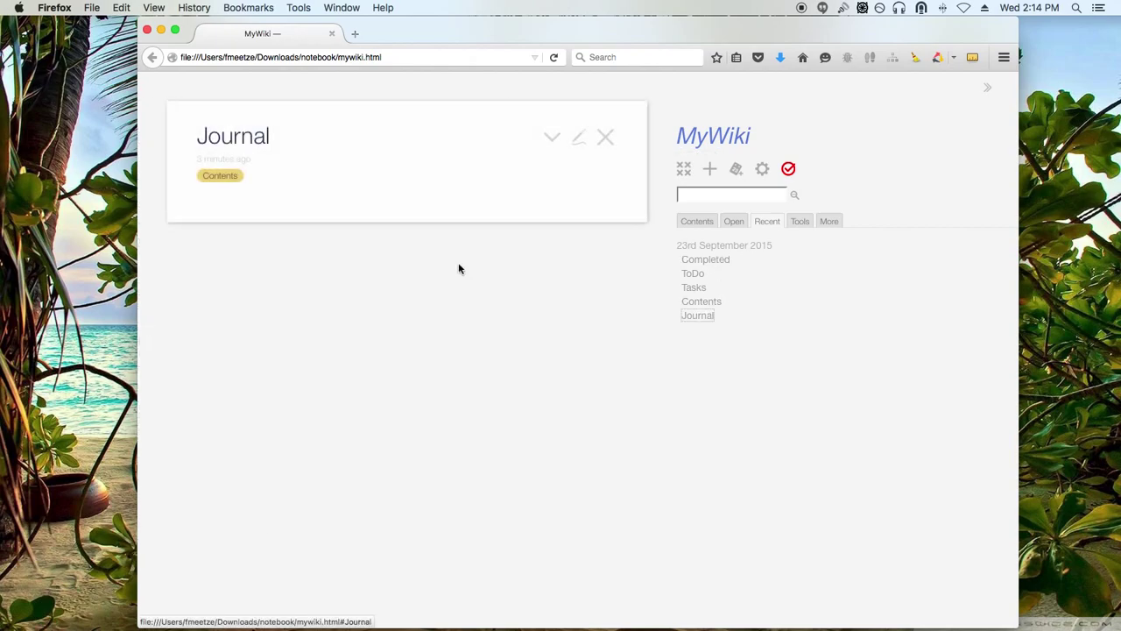
left_click(573, 144)
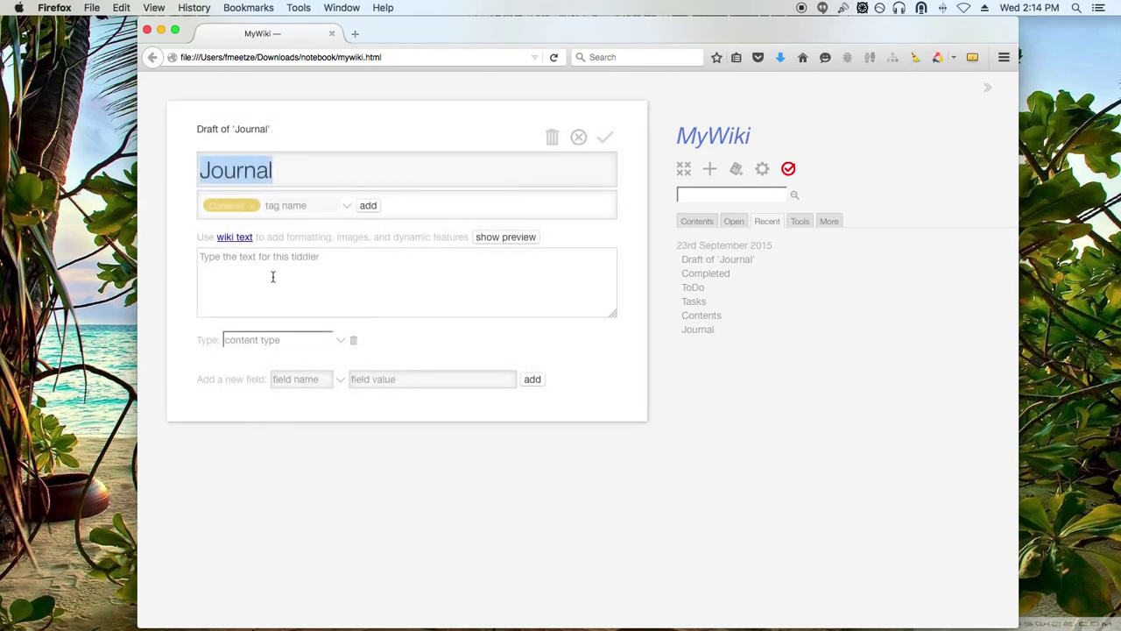
left_click(605, 137)
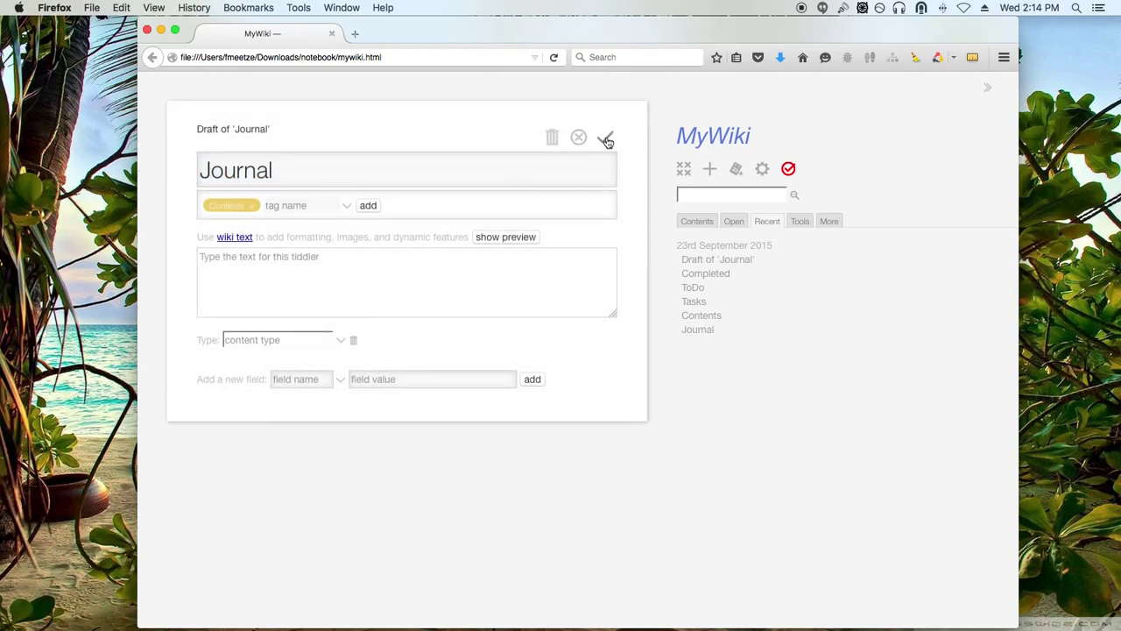
left_click(605, 138)
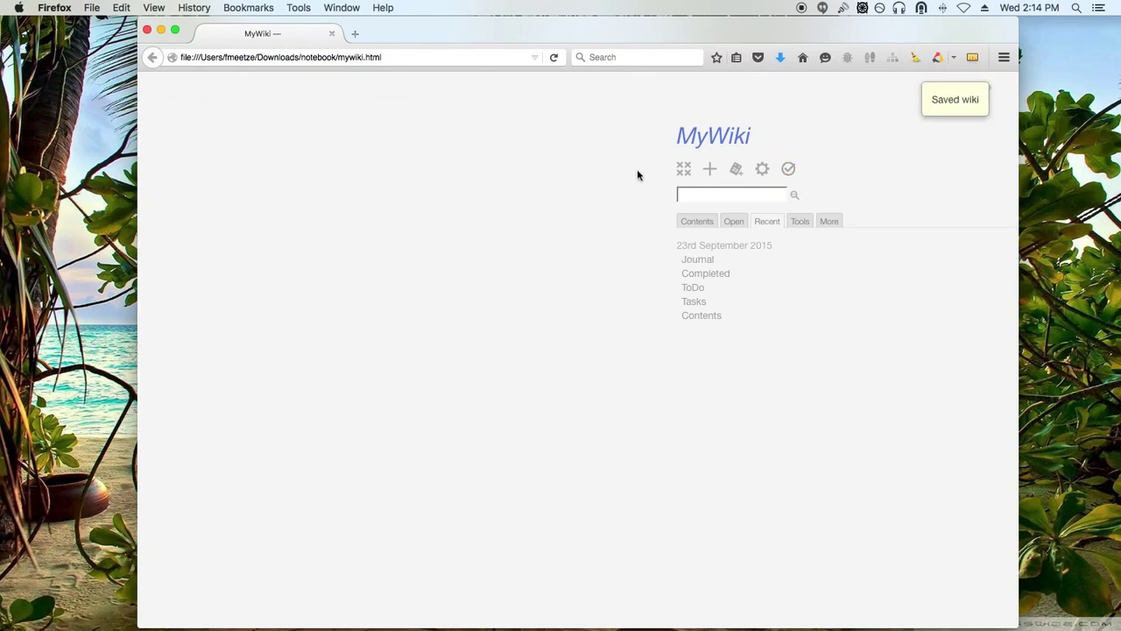
left_click(700, 316)
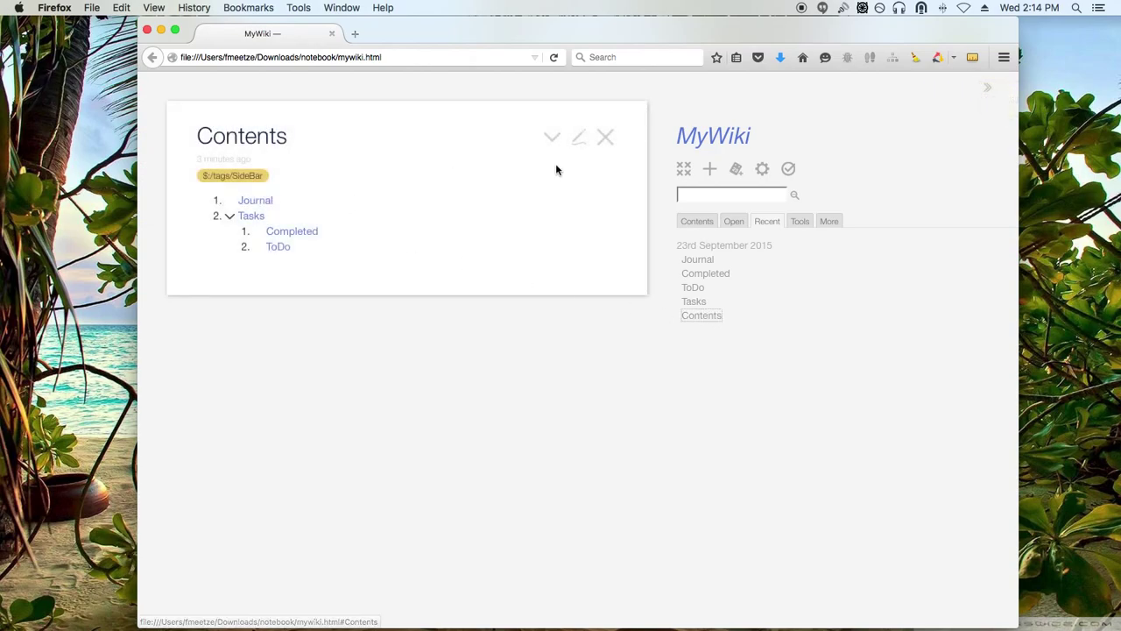
left_click(580, 138)
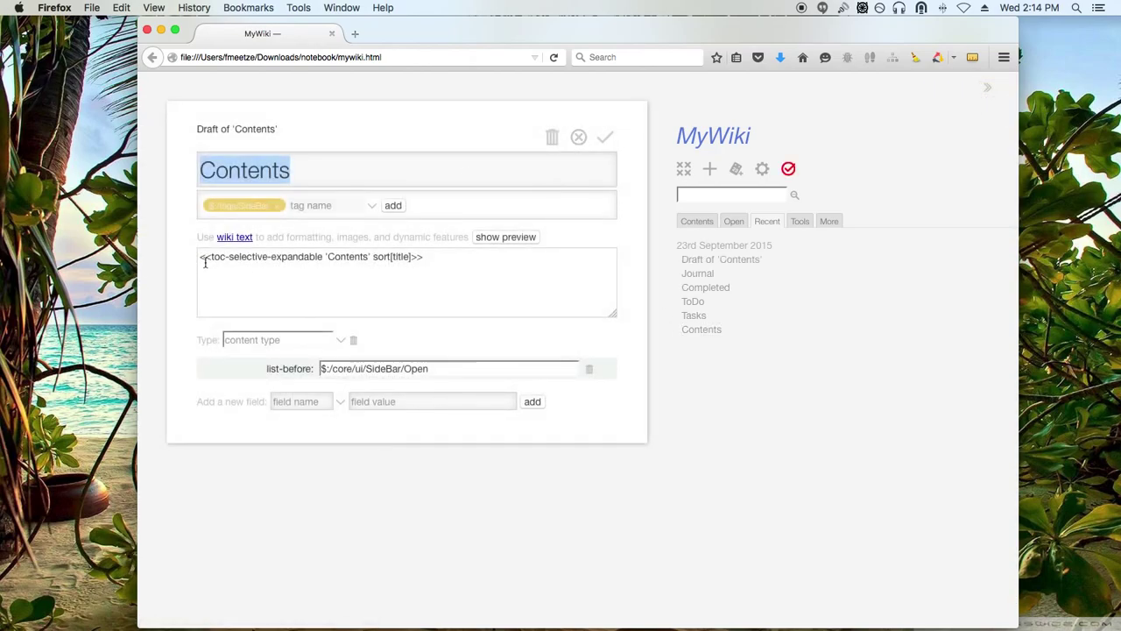
- Surround the <<toc-selective-expandable>> line with <div class="tc-table-of-contents"> and </div>, then save
left_click(203, 257)
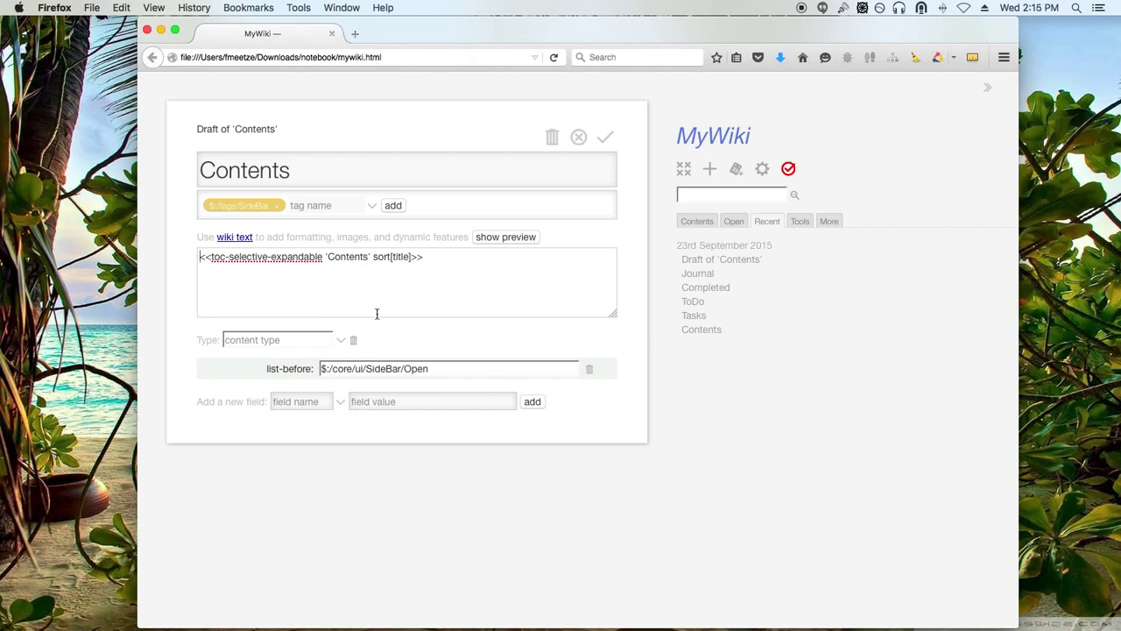
key("Return")
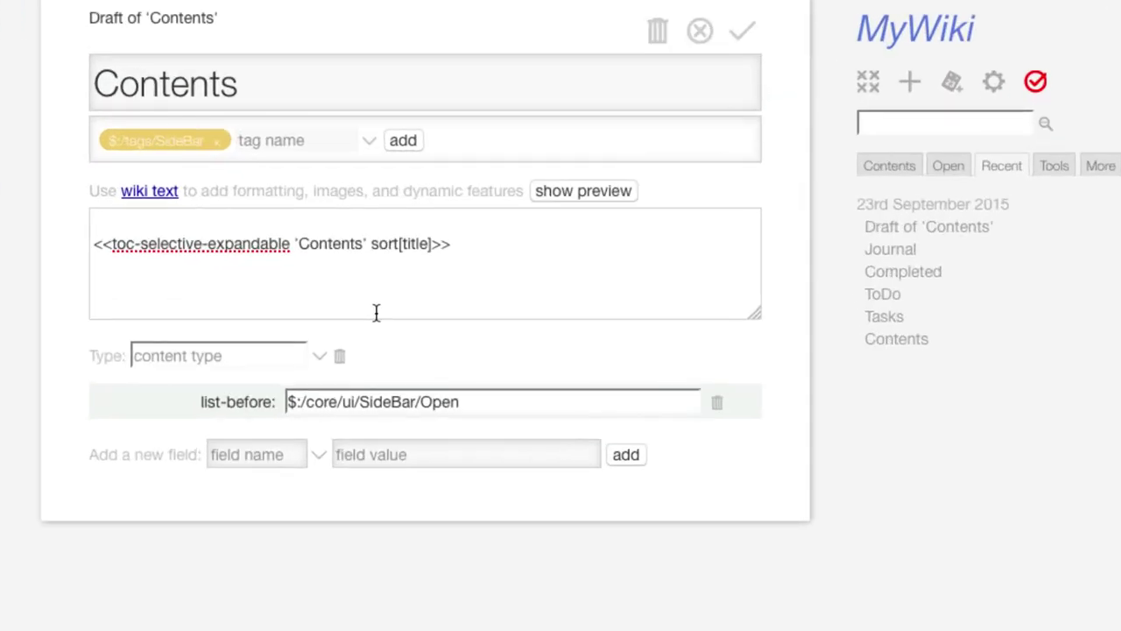
type("<div class=")
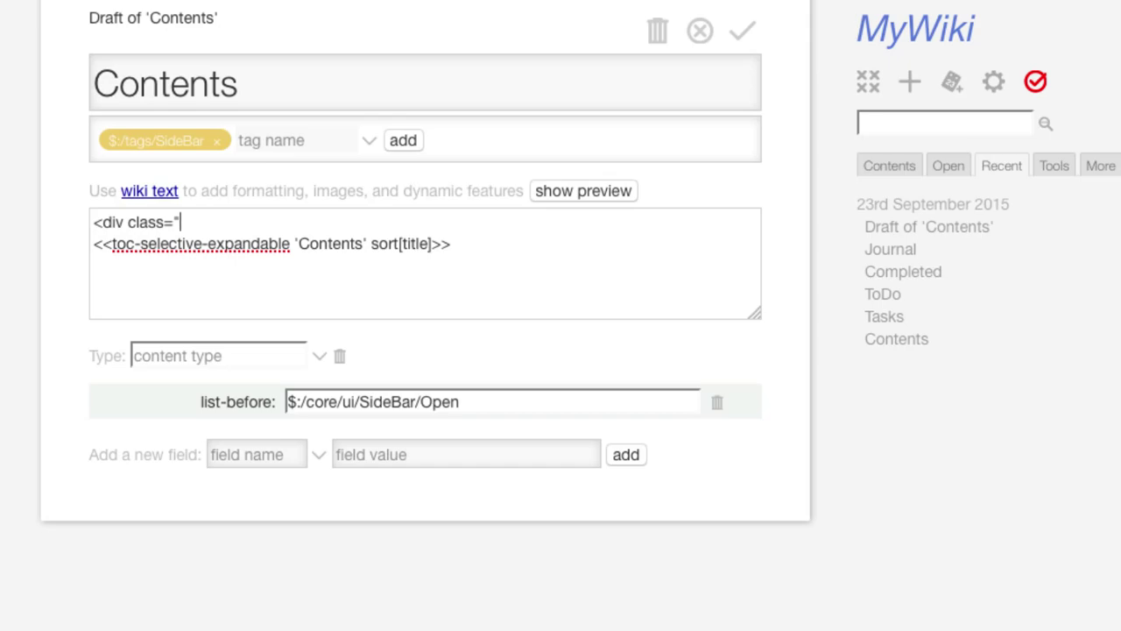
type("\"tc-table-of-cone")
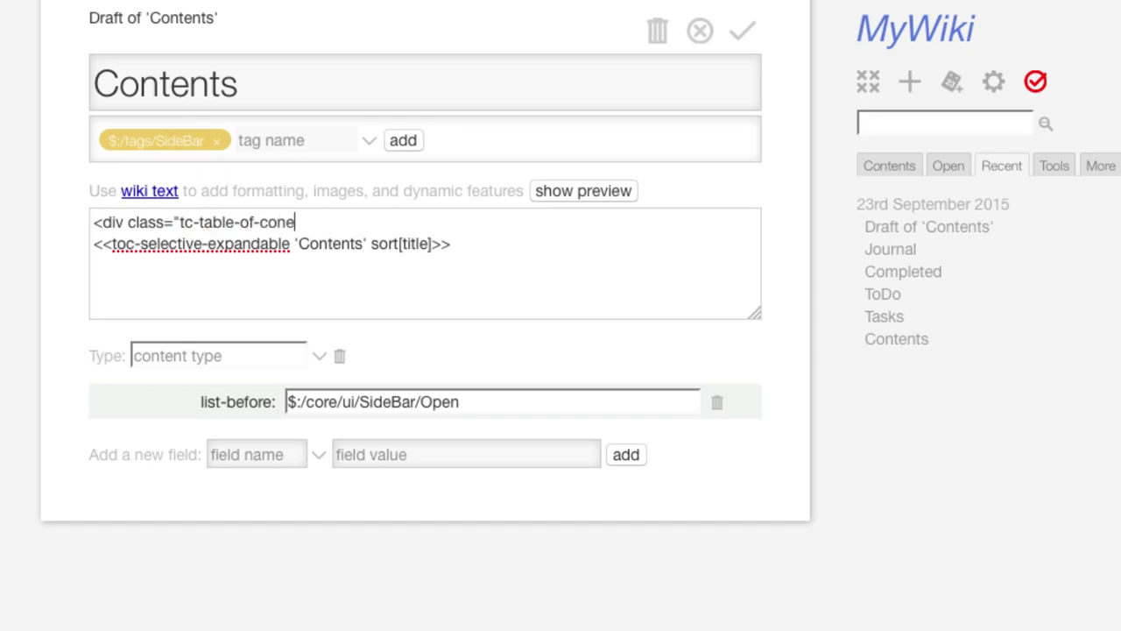
key("BackSpace")
type("tents\">")
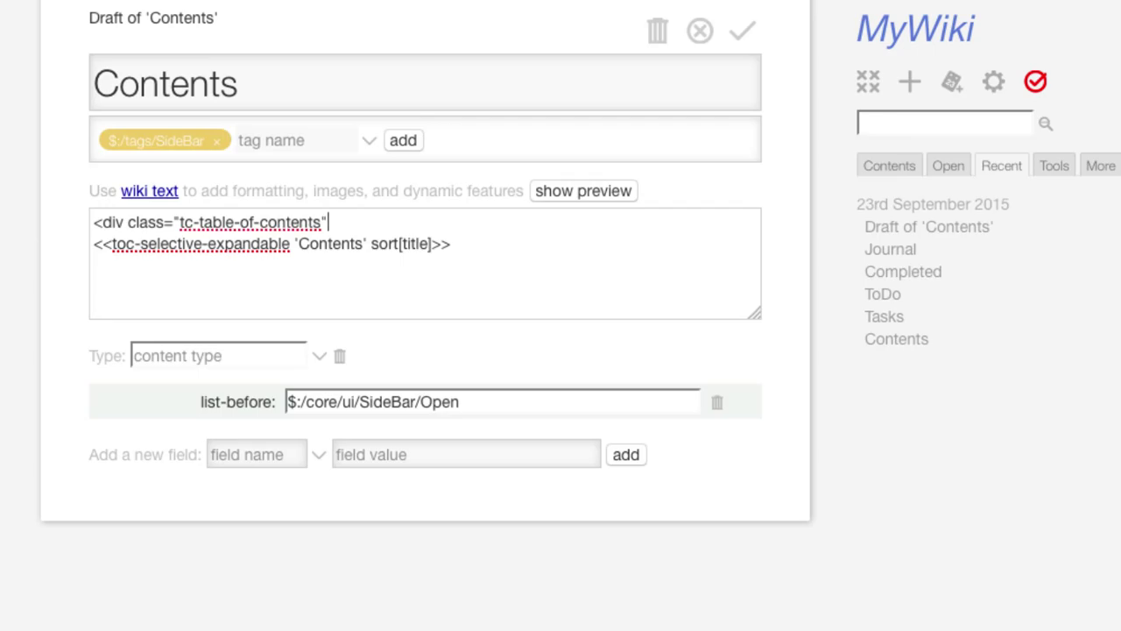
left_click(462, 243)
key("Return")
type("</div>")
left_click(740, 32)
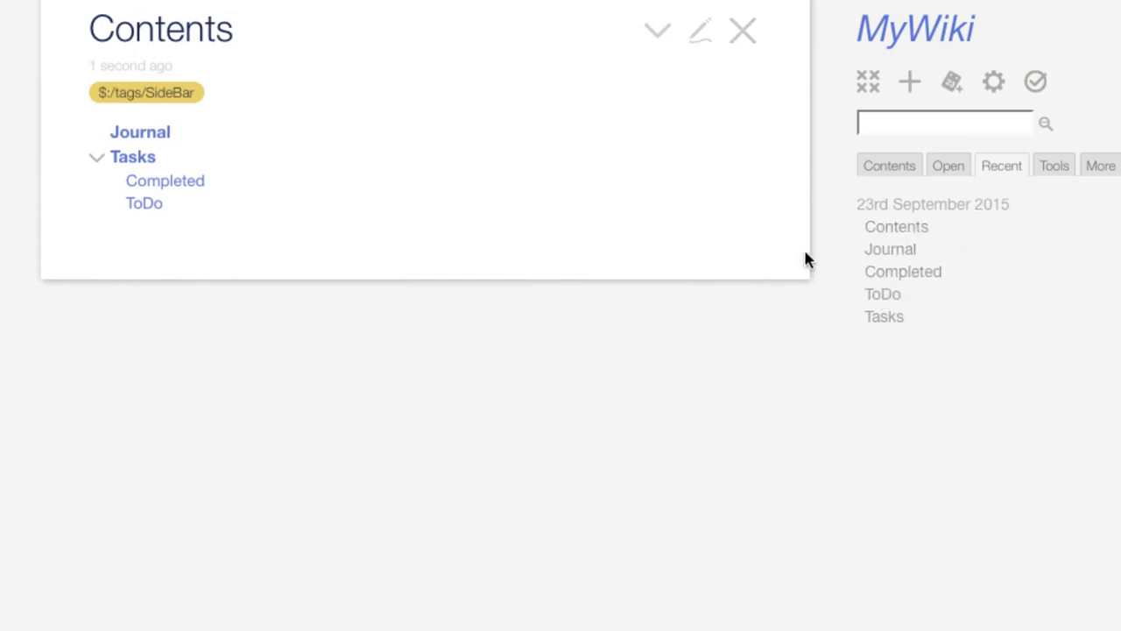
- Leave Tasks collapsed in the sidebar Contents tab and close the Contents tiddler
left_click(873, 168)
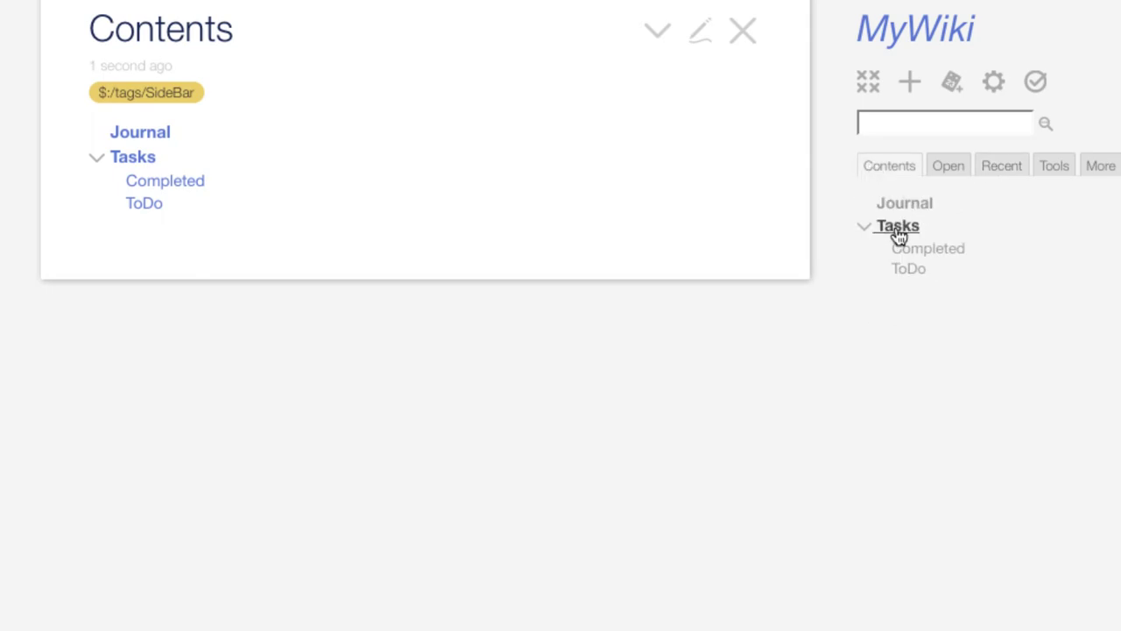
left_click(866, 227)
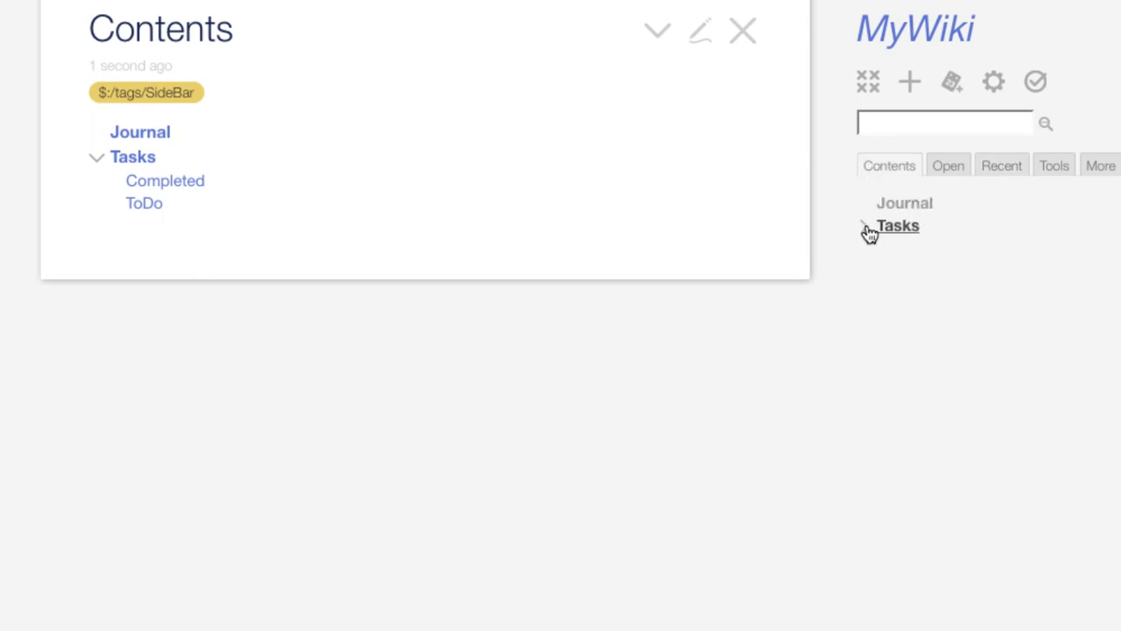
left_click(867, 230)
left_click(867, 229)
left_click(867, 229)
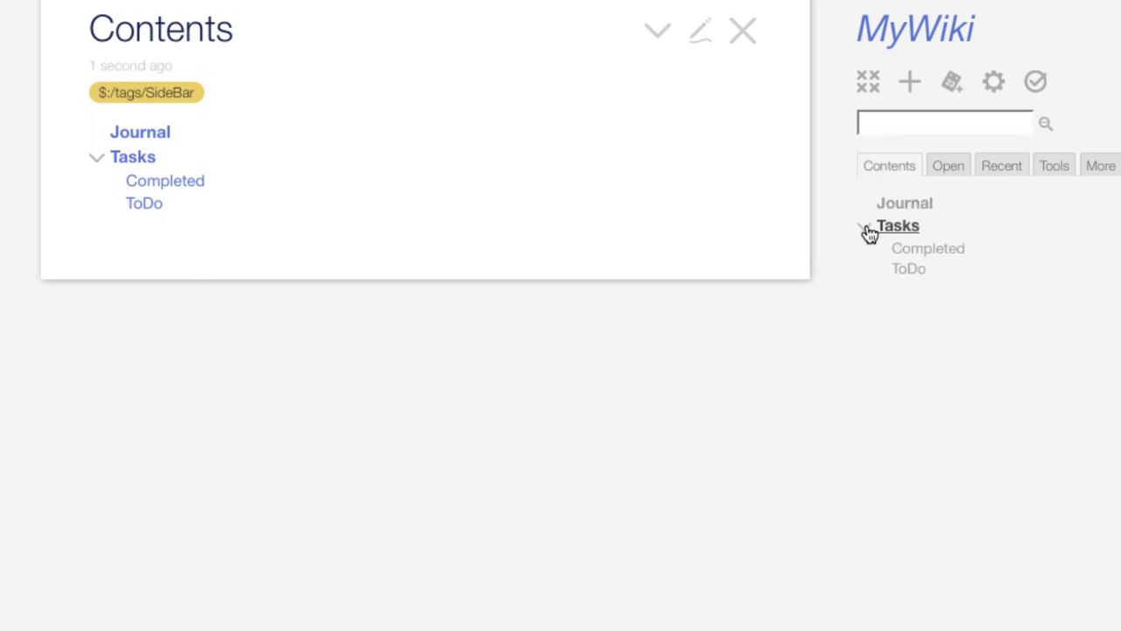
left_click(867, 229)
left_click(867, 230)
left_click(867, 230)
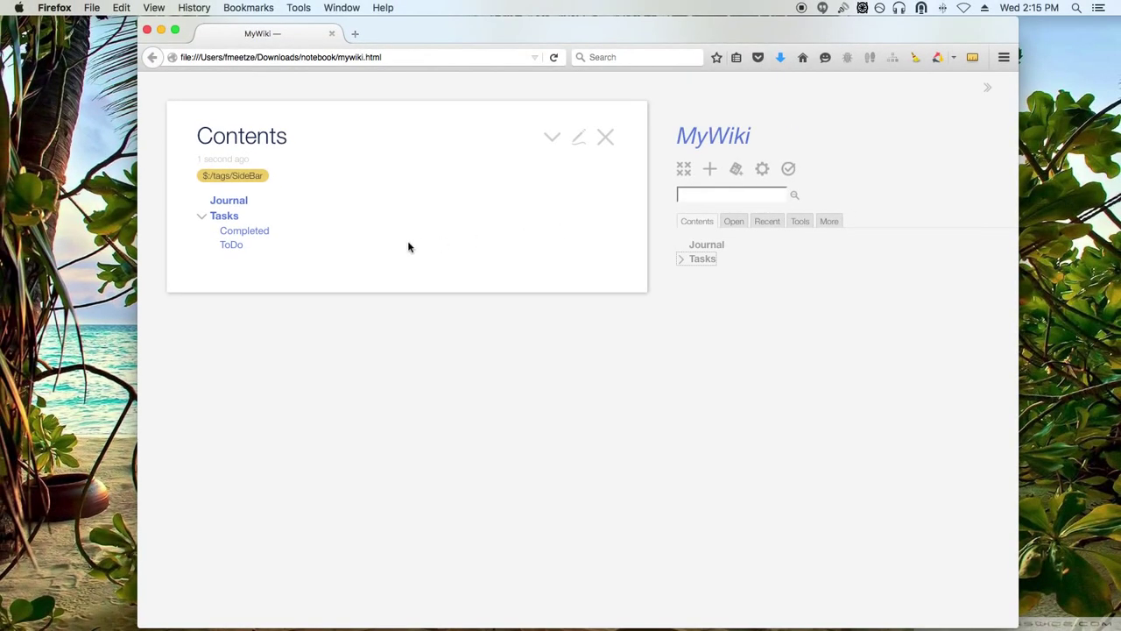
left_click(605, 138)
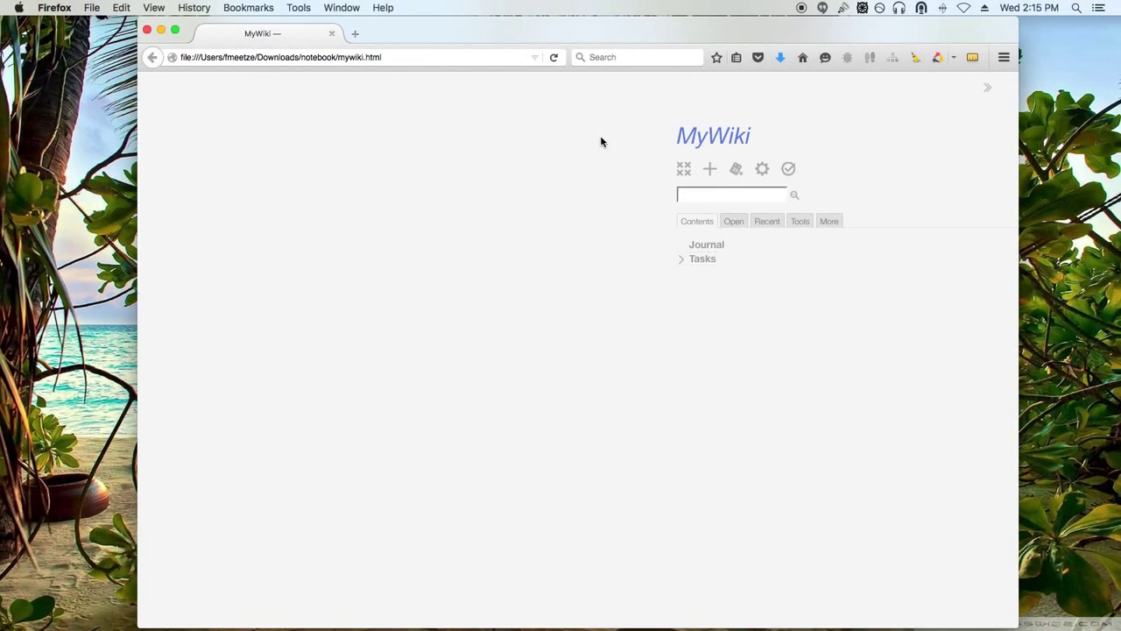
- Create today's 23rd September 2015 journal entry with the note 'WRite down some notes.' and save it
left_click(735, 170)
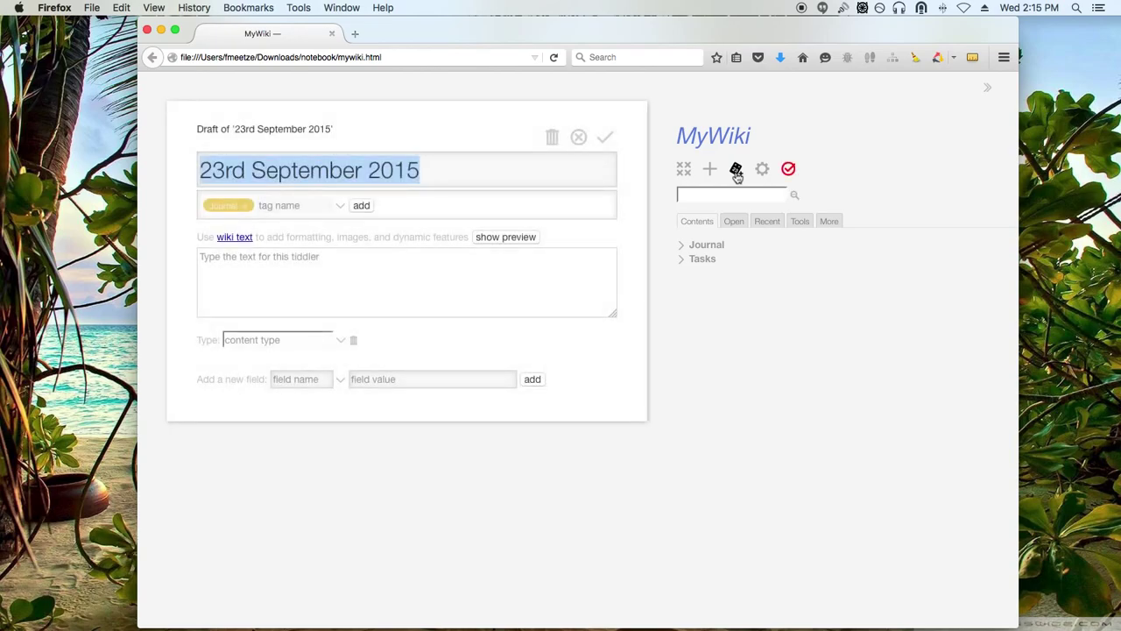
left_click(272, 267)
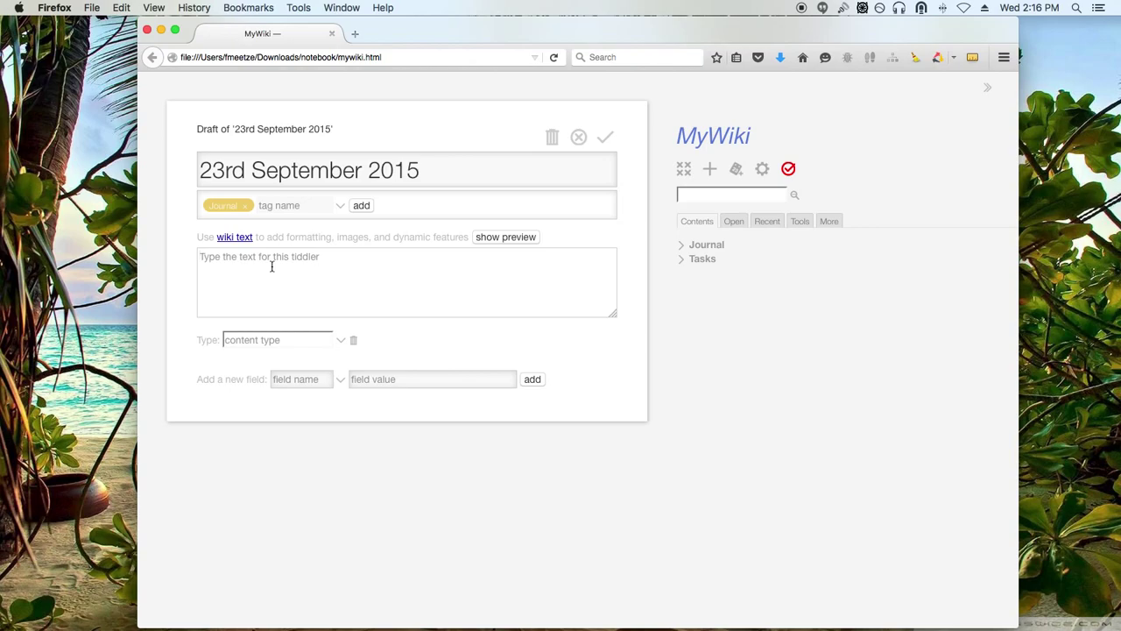
type("WRite dont")
key("BackSpace")
key("BackSpace")
key("BackSpace")
type("wn some notes")
left_click(606, 140)
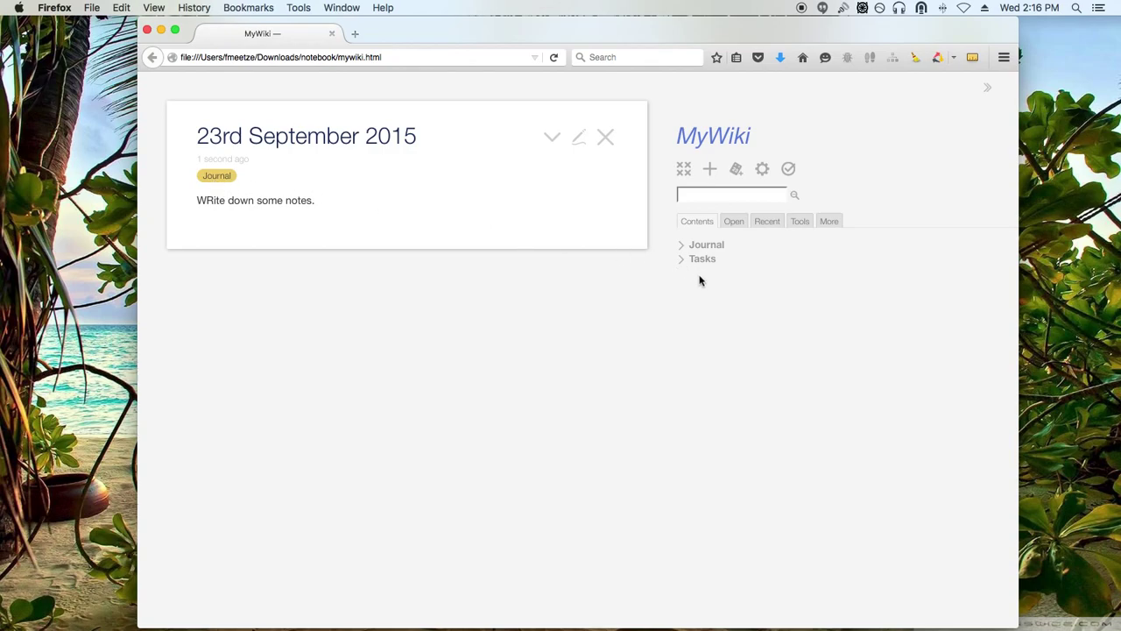
- Expand Journal in the sidebar tree, close the entry, and reopen today's journal entry for editing
left_click(683, 249)
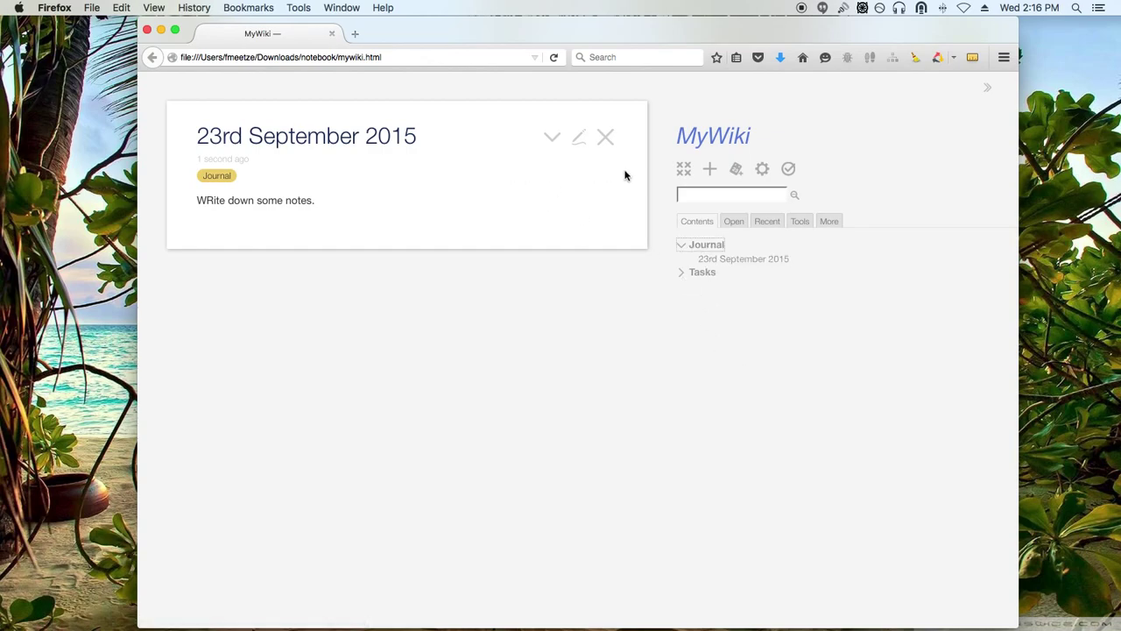
left_click(604, 138)
left_click(734, 168)
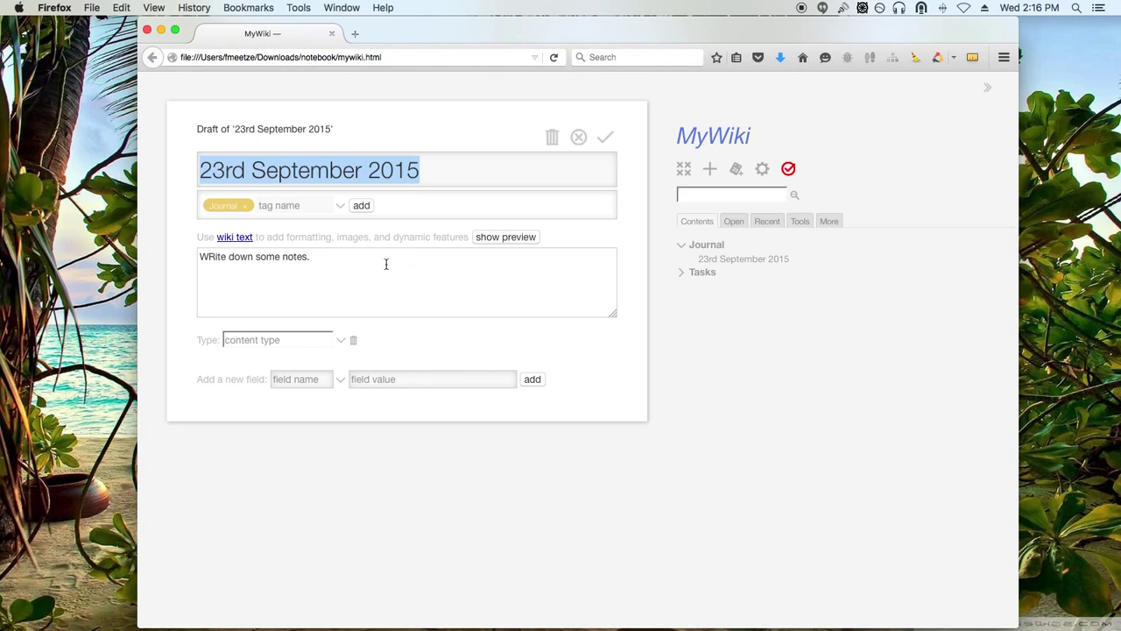
- Prefix the entry title with '2:16 - ' to make '2:16 - 23rd September 2015' and save
left_click(199, 169)
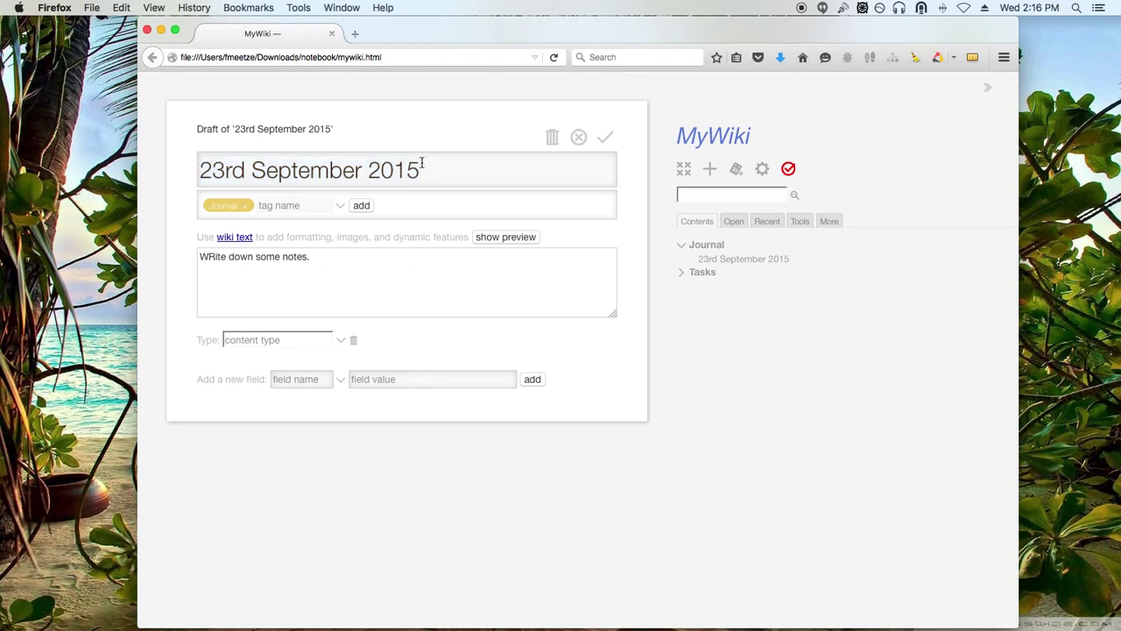
left_click_drag(423, 167, 197, 168)
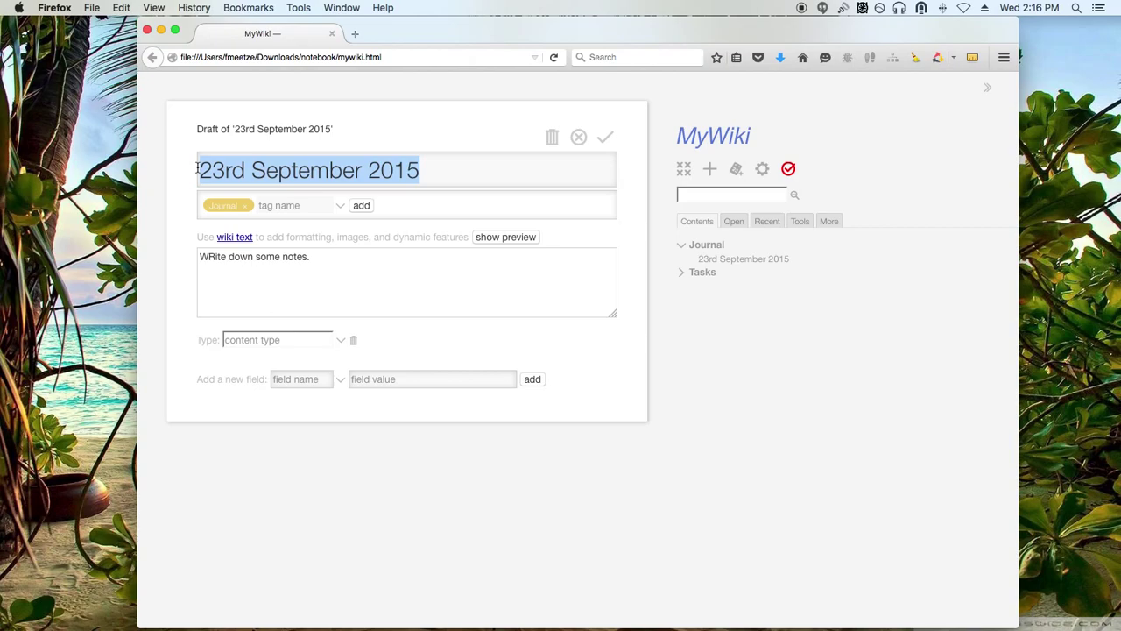
left_click(198, 168)
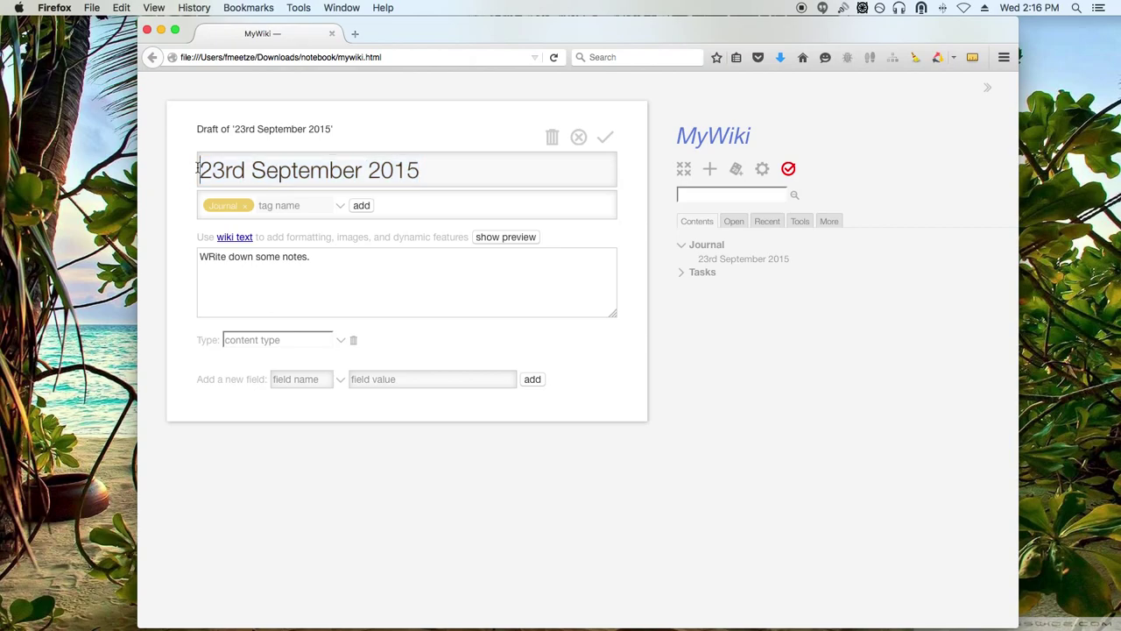
type("2:156")
key("BackSpace")
key("BackSpace")
key("BackSpace")
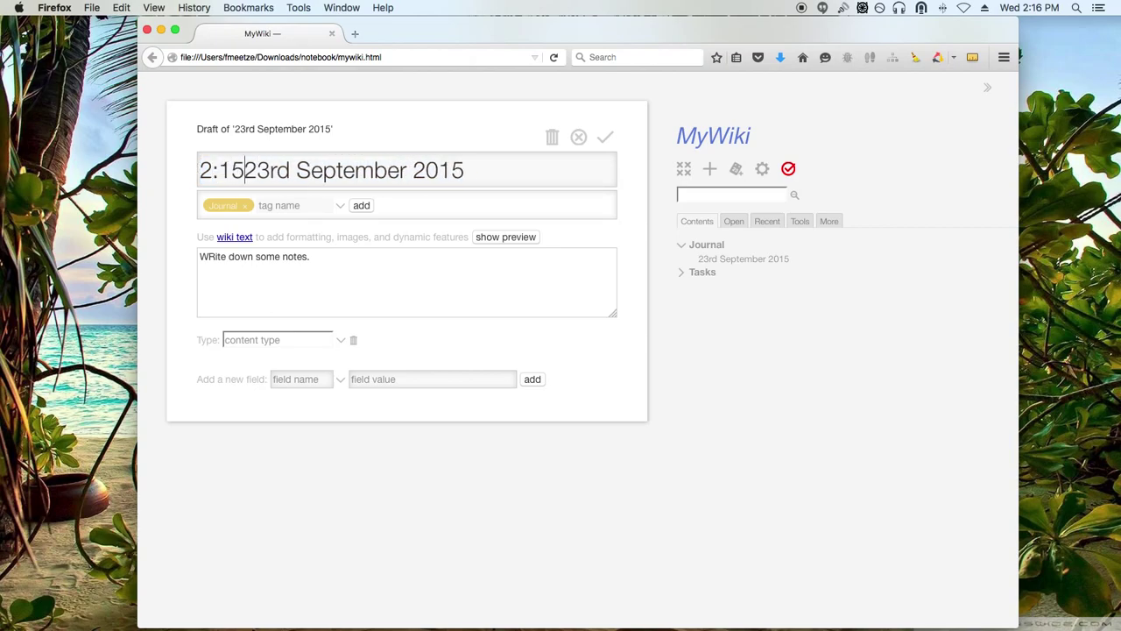
type("6")
key("BackSpace")
type("16 -0")
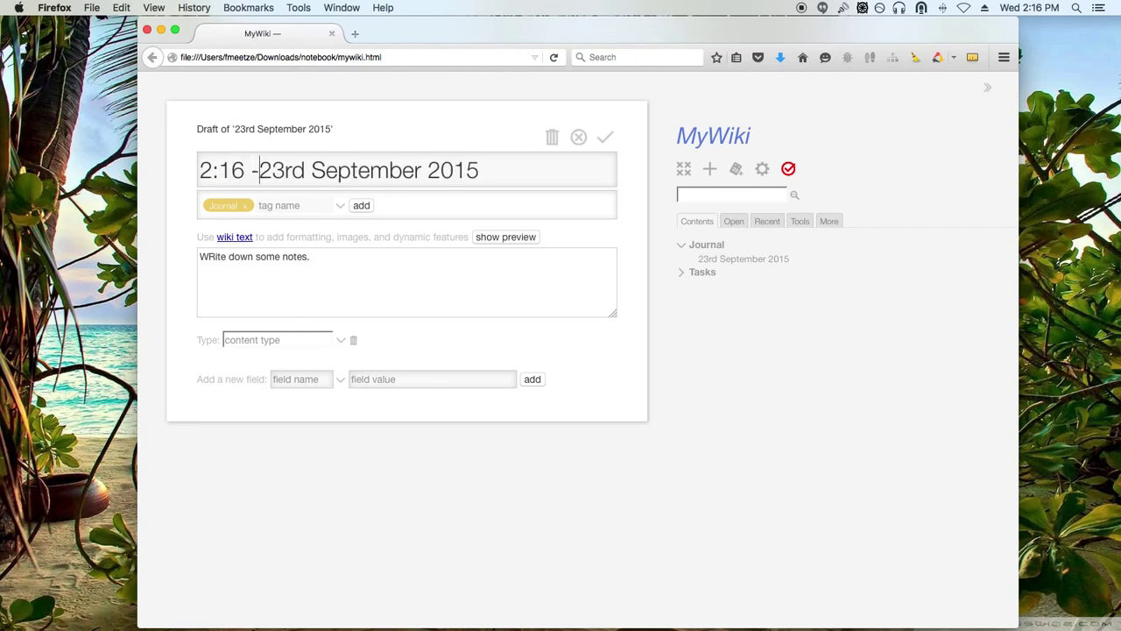
key("BackSpace")
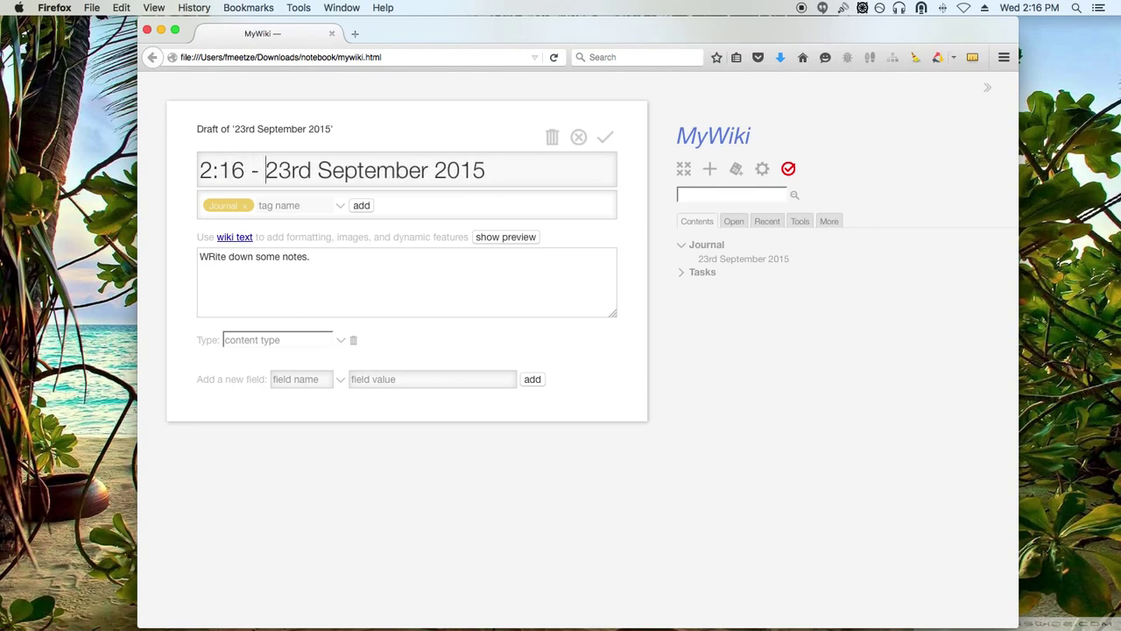
left_click(608, 137)
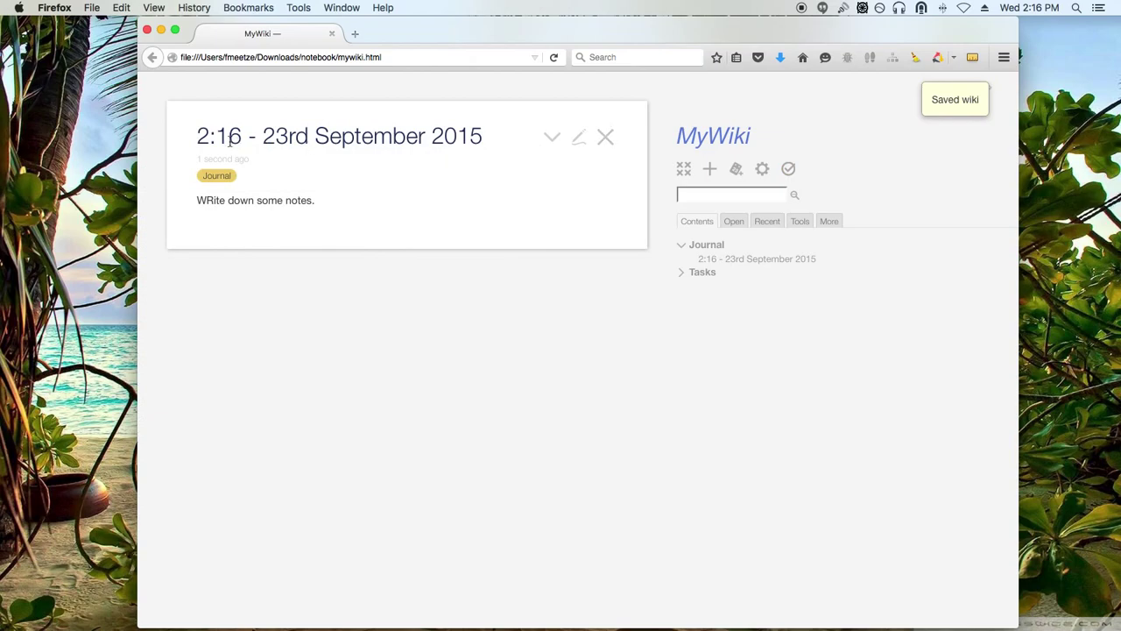
- Discard an extra journal draft and close the renamed entry, leaving the story area empty
left_click(736, 170)
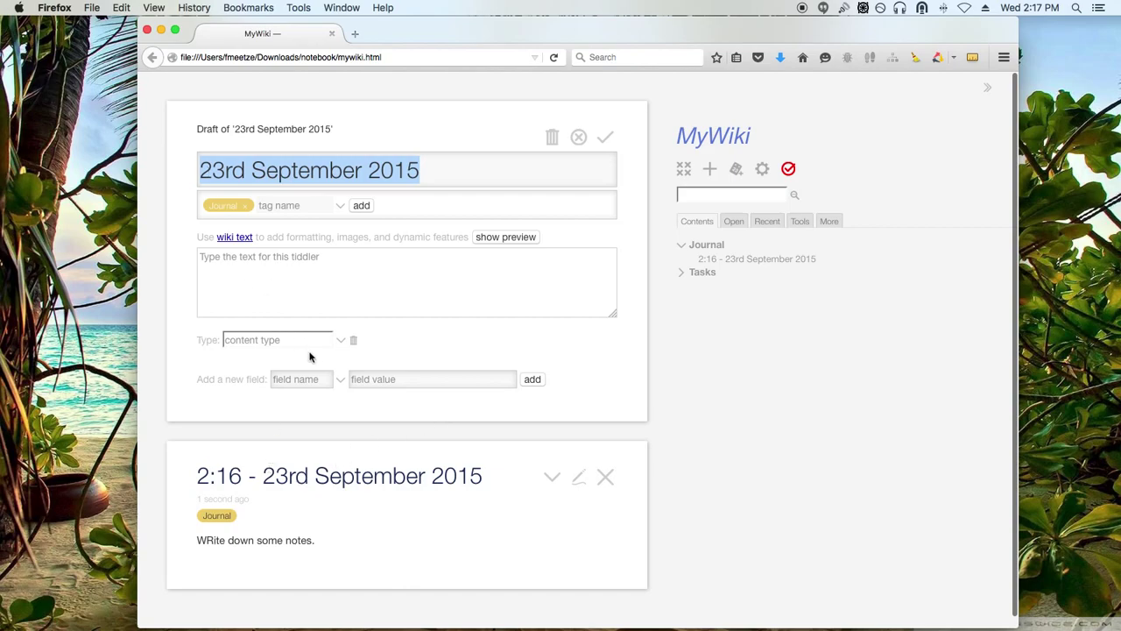
left_click(581, 140)
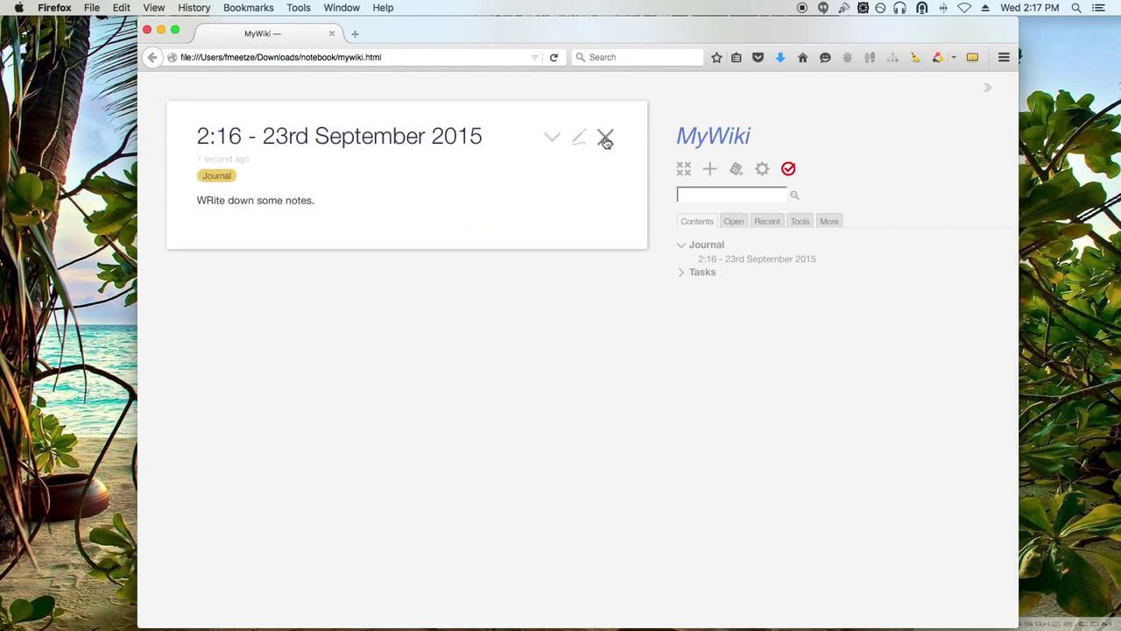
left_click(605, 140)
- Collapse the Journal branch, toggle Tasks open and shut, and start a blank New Tiddler
left_click(686, 249)
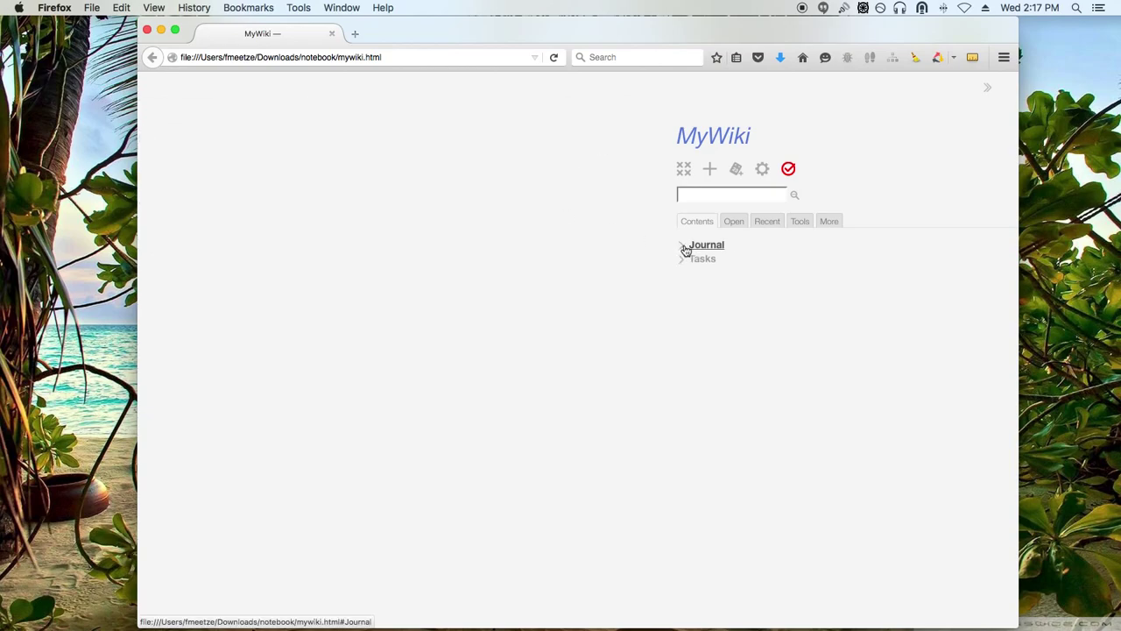
left_click(682, 264)
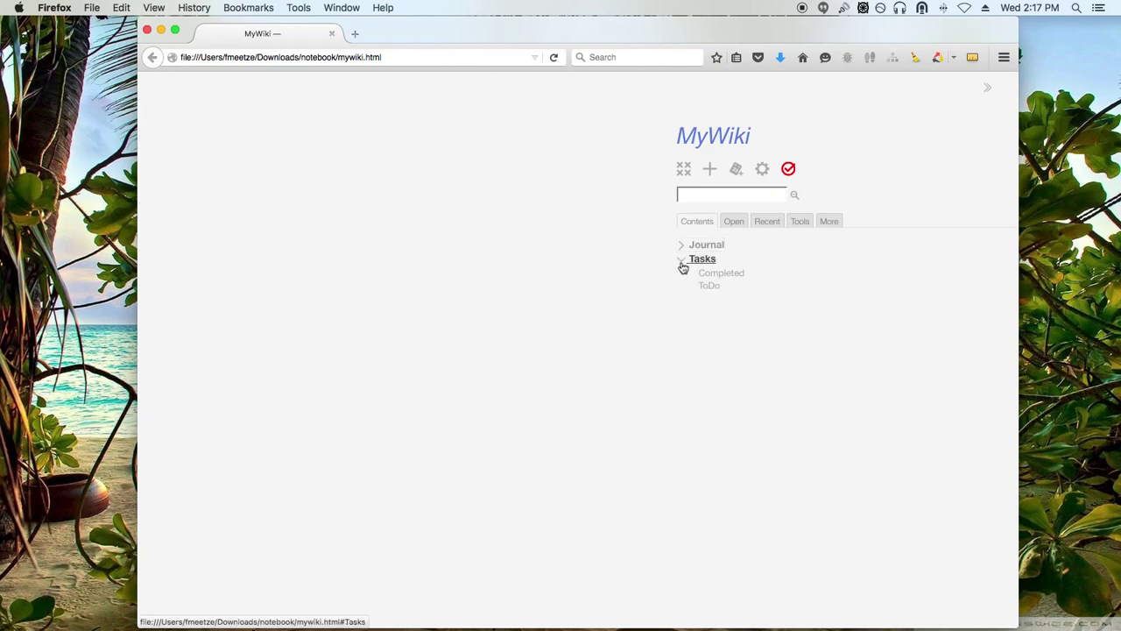
left_click(683, 266)
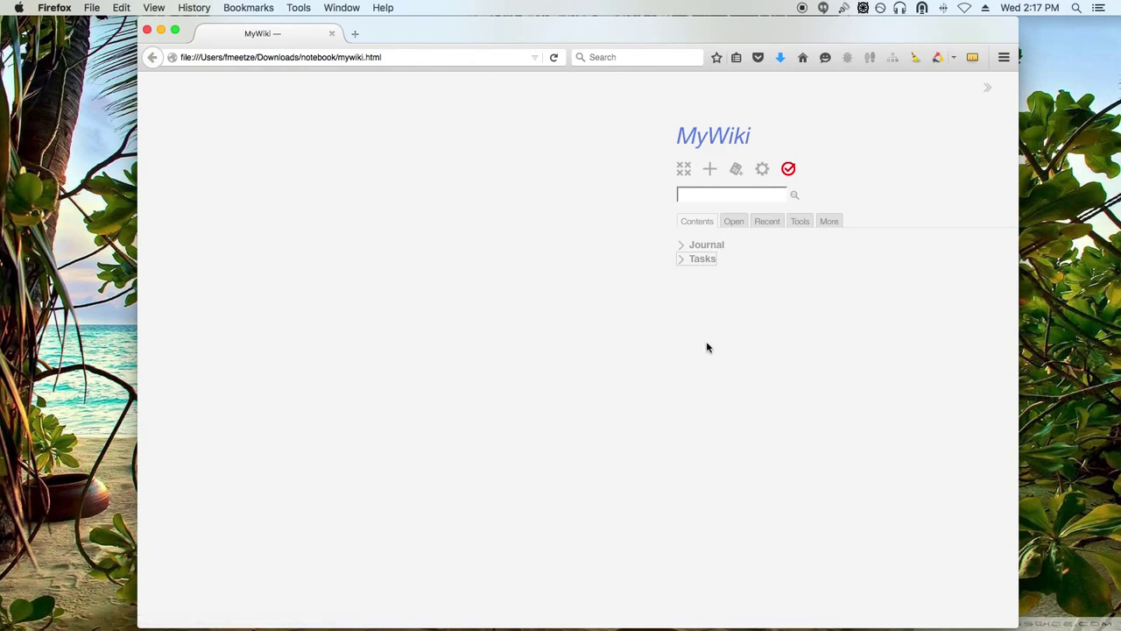
left_click(710, 169)
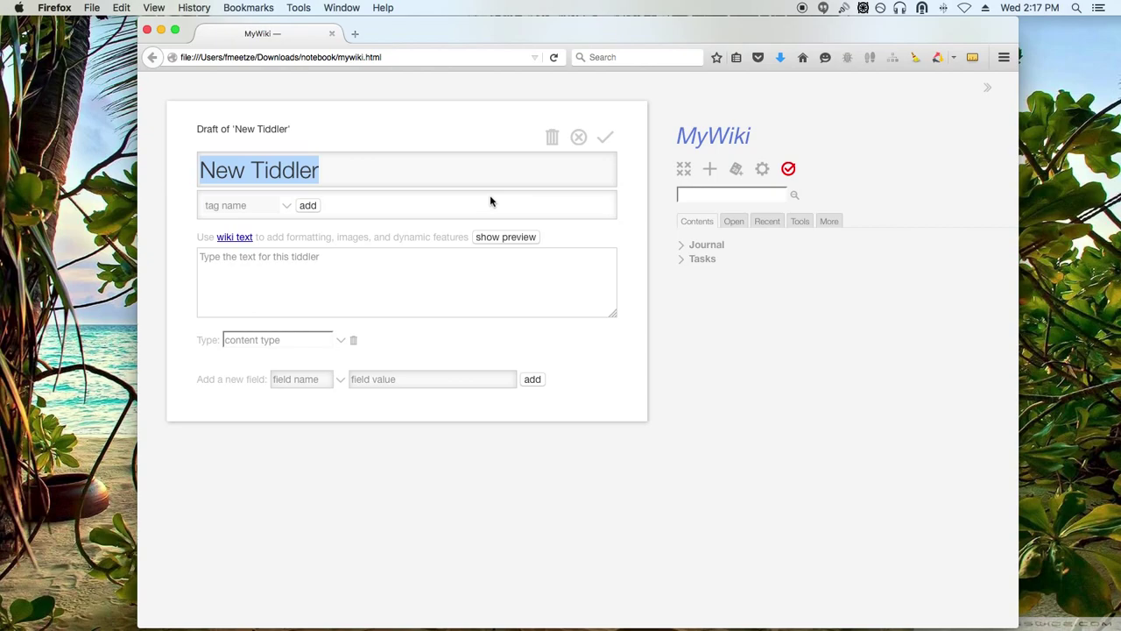
- Title the new tiddler 'Software', tag it Contents, and save it
left_click(353, 171)
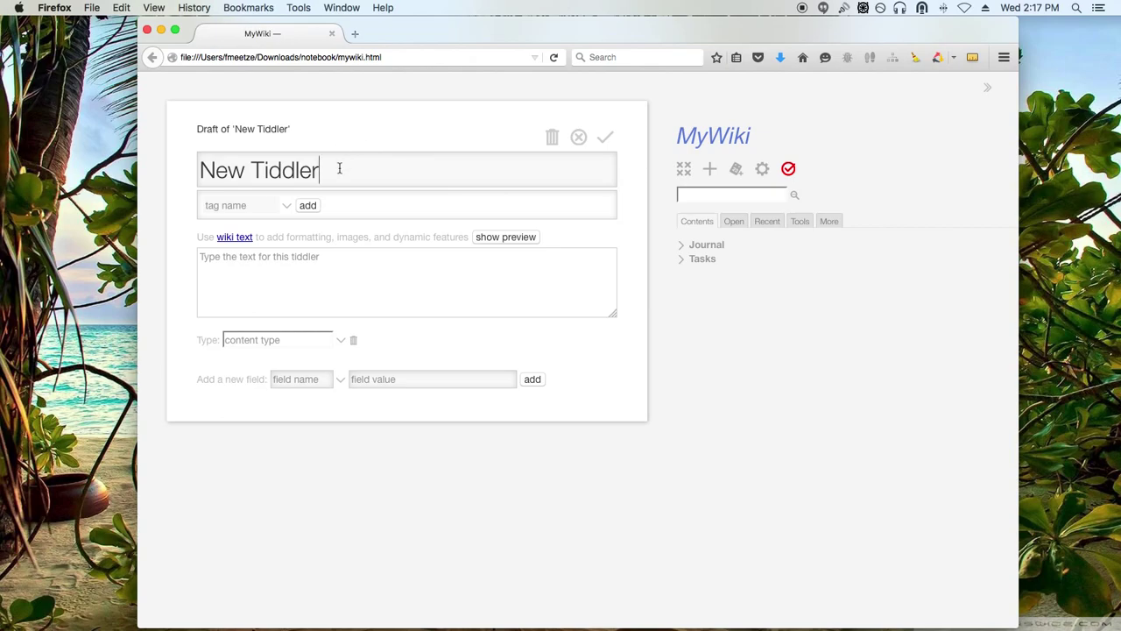
left_click_drag(341, 168, 175, 158)
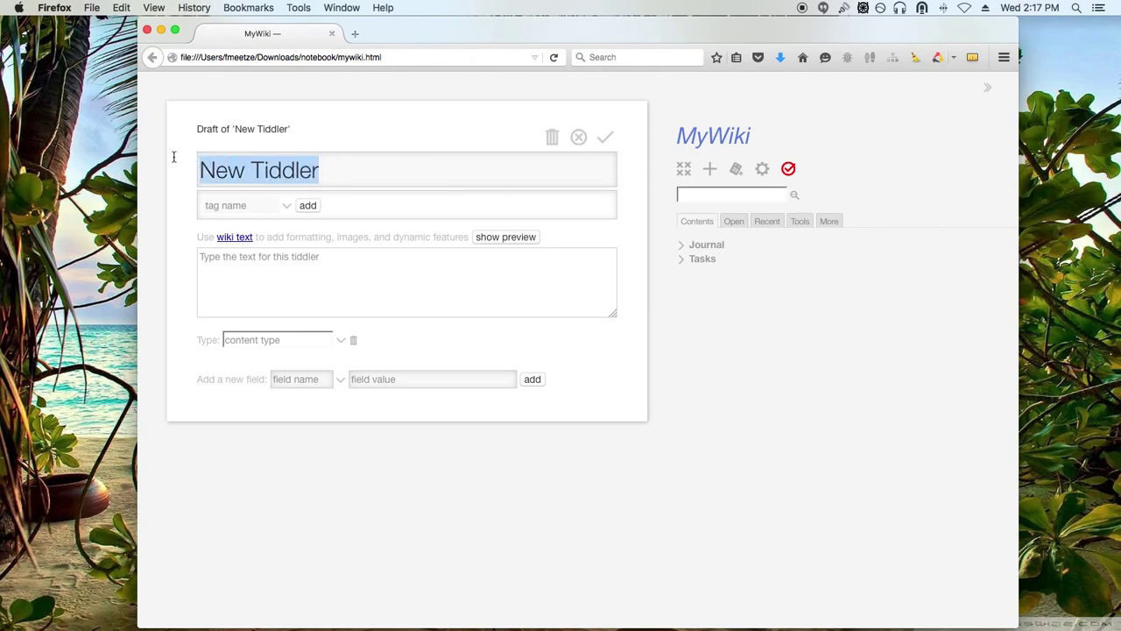
type("Software")
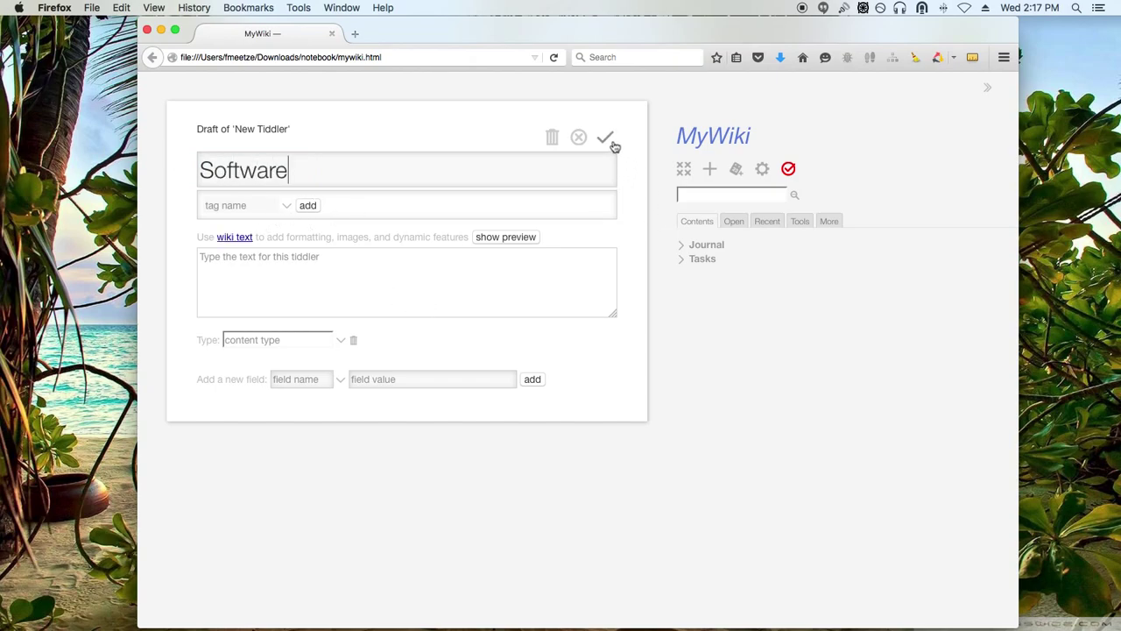
left_click(238, 205)
type("Contents")
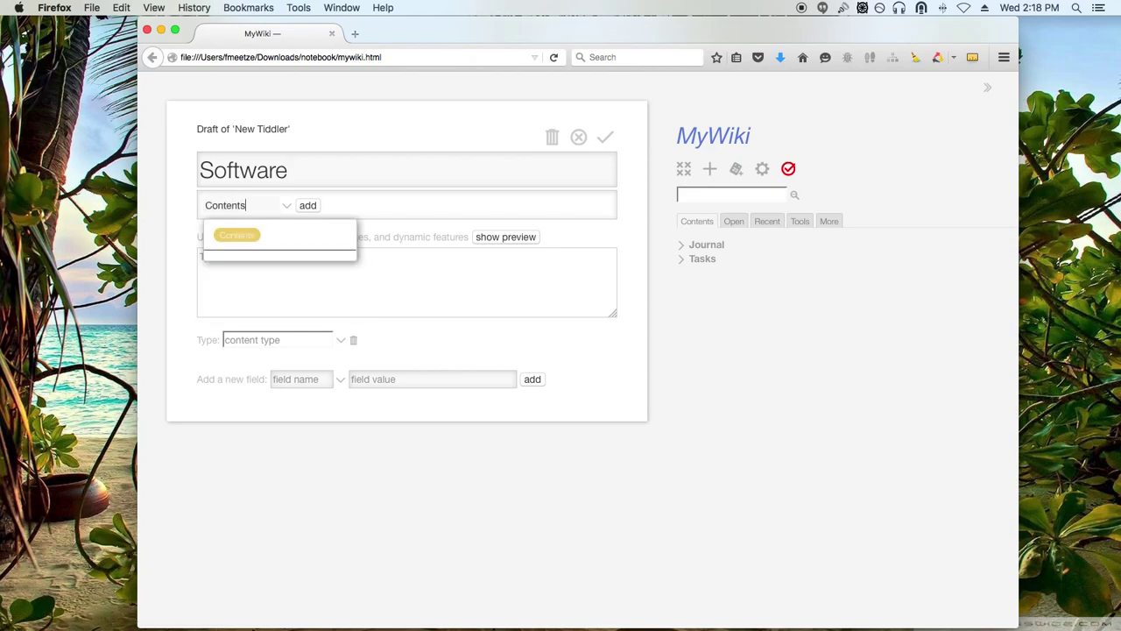
left_click(308, 207)
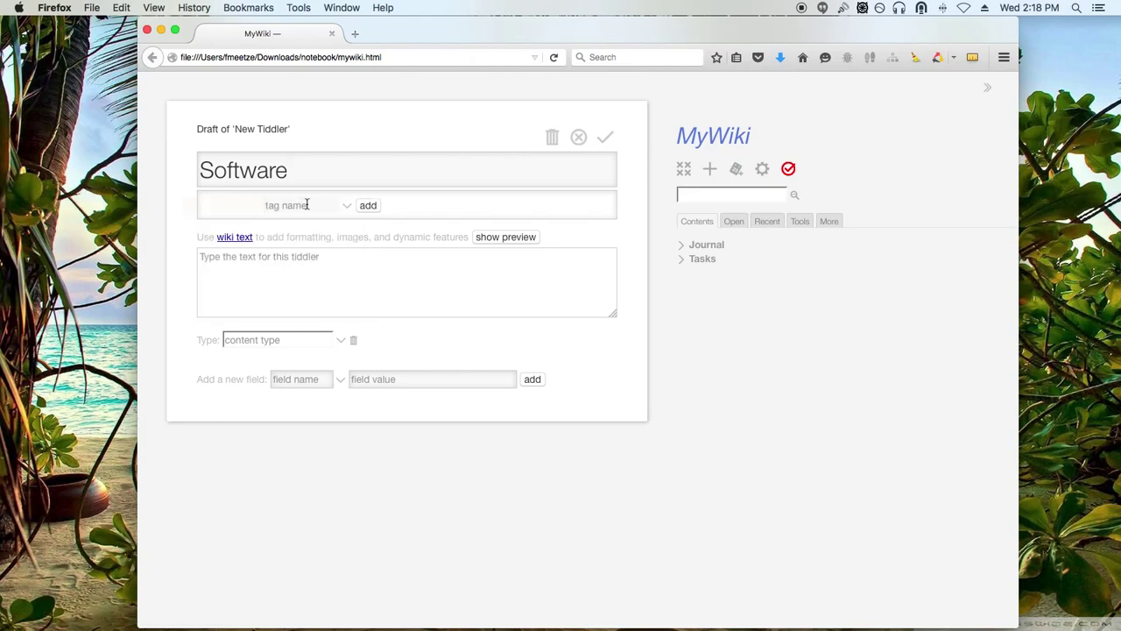
left_click(610, 142)
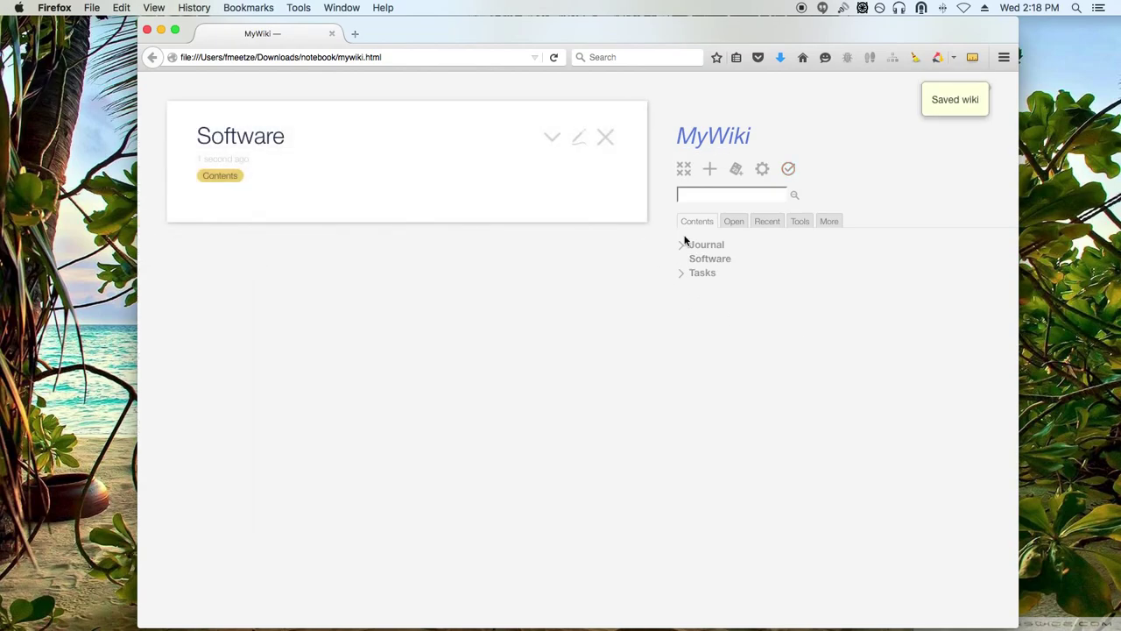